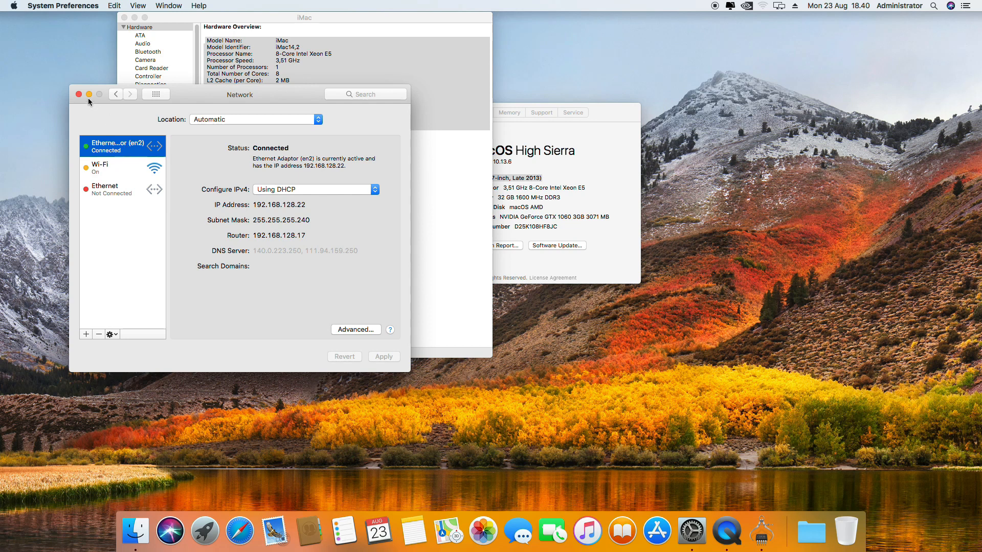
Step: Close the Network settings window and launch Hackintool from the second Launchpad page
left_click(79, 95)
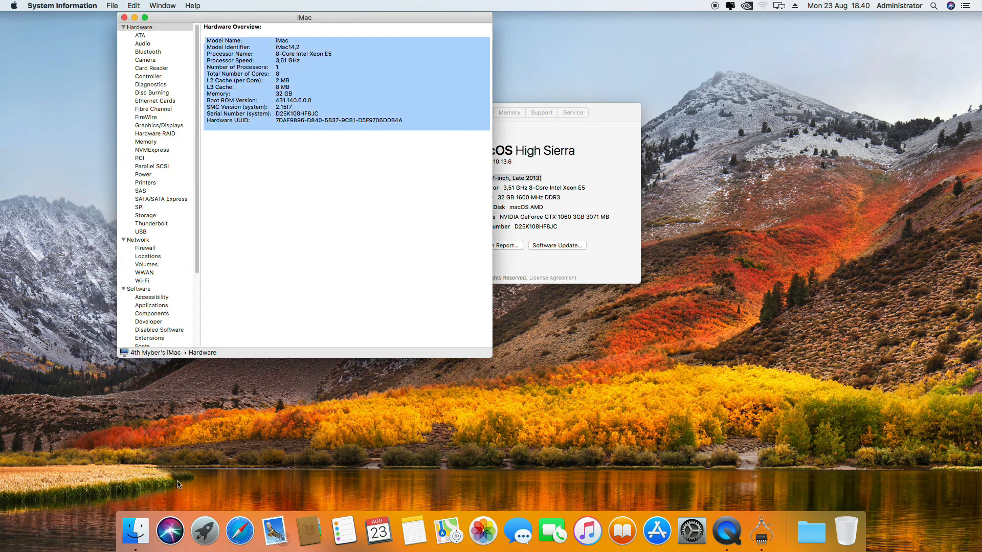
left_click(204, 531)
scroll(697, 377, "down", 1)
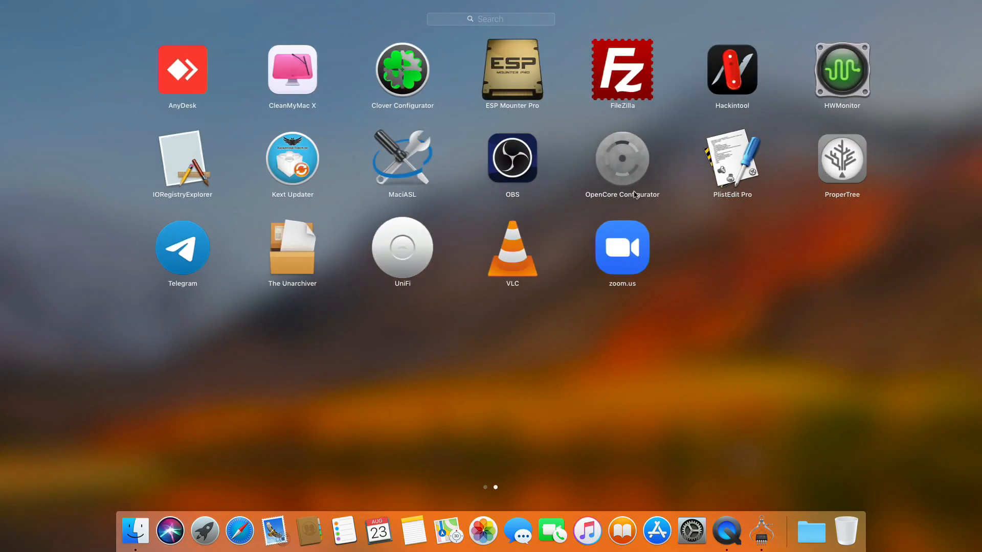
left_click(716, 77)
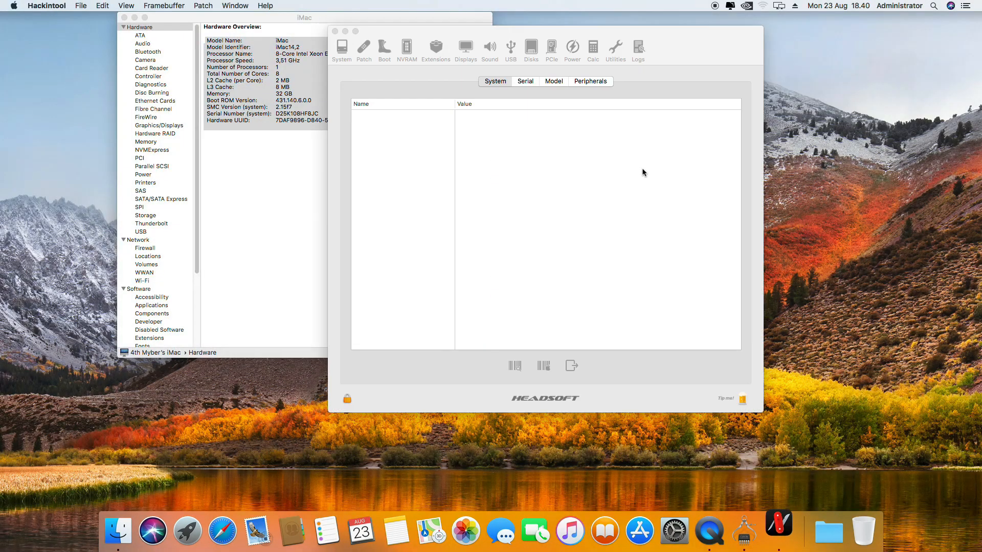
Step: Check the booted OpenCore version on the Boot tab, then the CPU entry under System
left_click(383, 49)
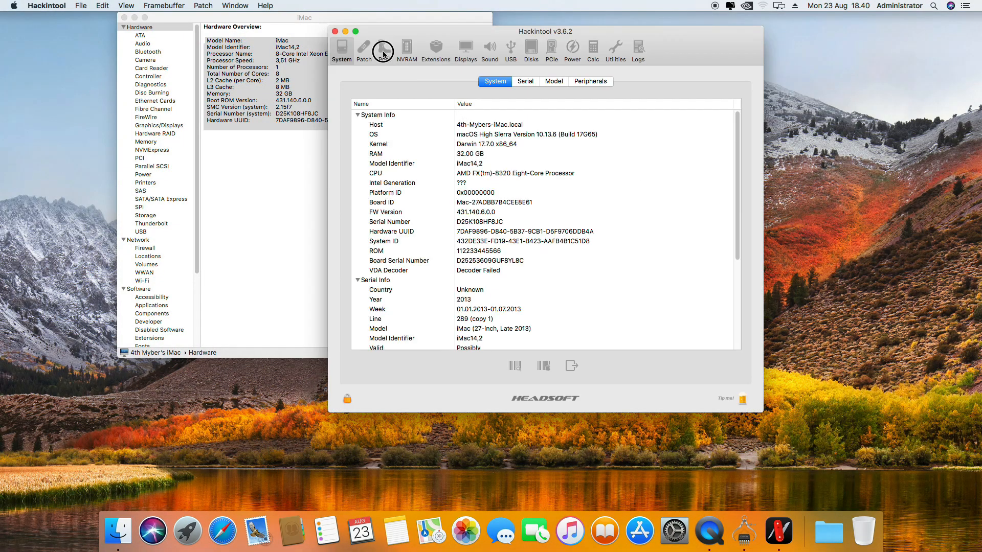
left_click(500, 127)
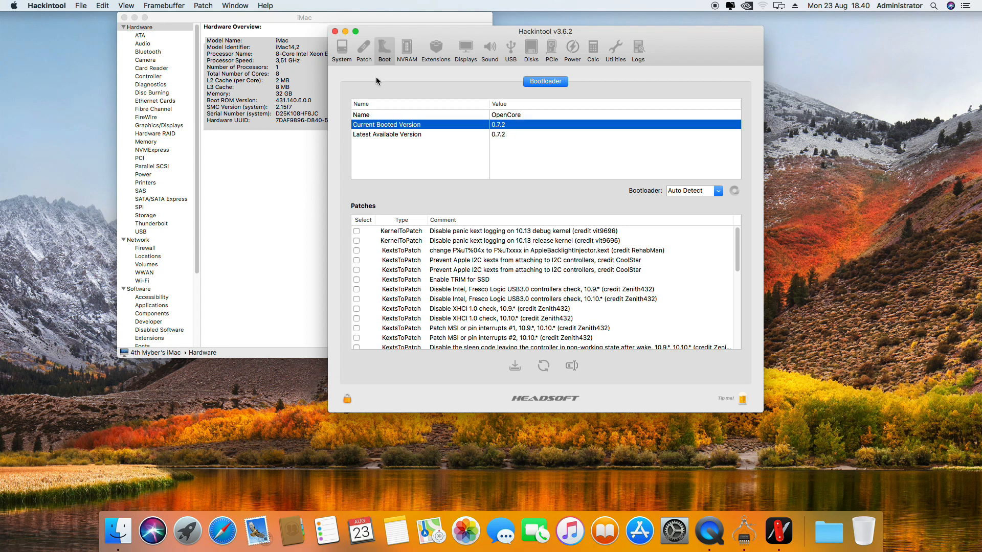
left_click(344, 52)
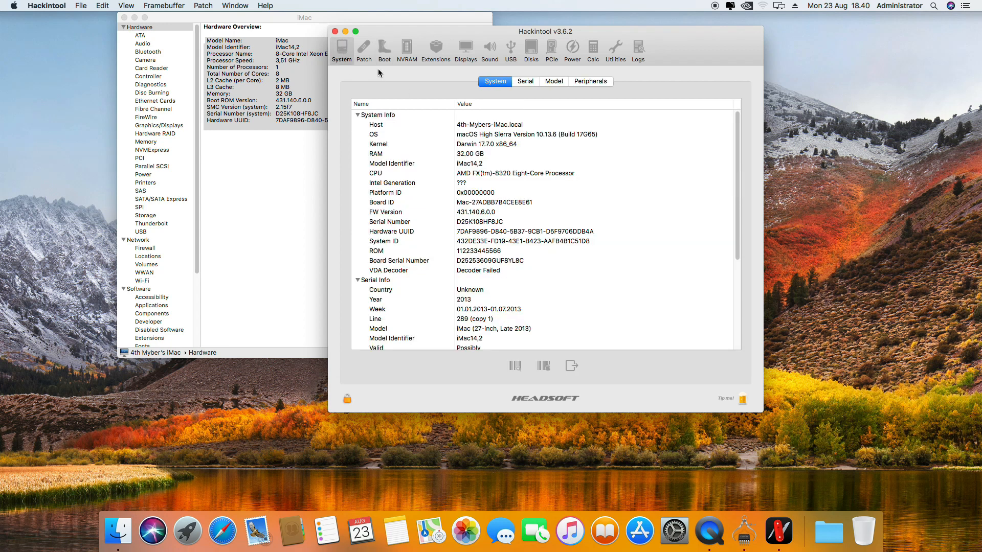
left_click(513, 174)
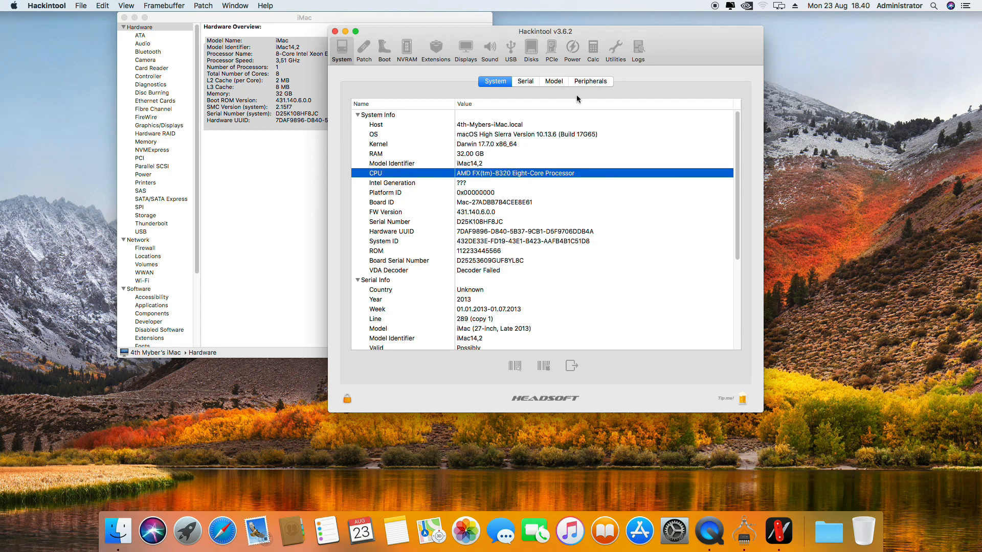
Step: Inspect the Realtek ethernet and Qualcomm Atheros wireless adapters in Peripherals, then quit Hackintool
left_click(591, 85)
left_click(652, 124)
left_click(648, 115)
left_click(649, 124)
left_click(647, 115)
left_click(640, 124)
left_click(642, 116)
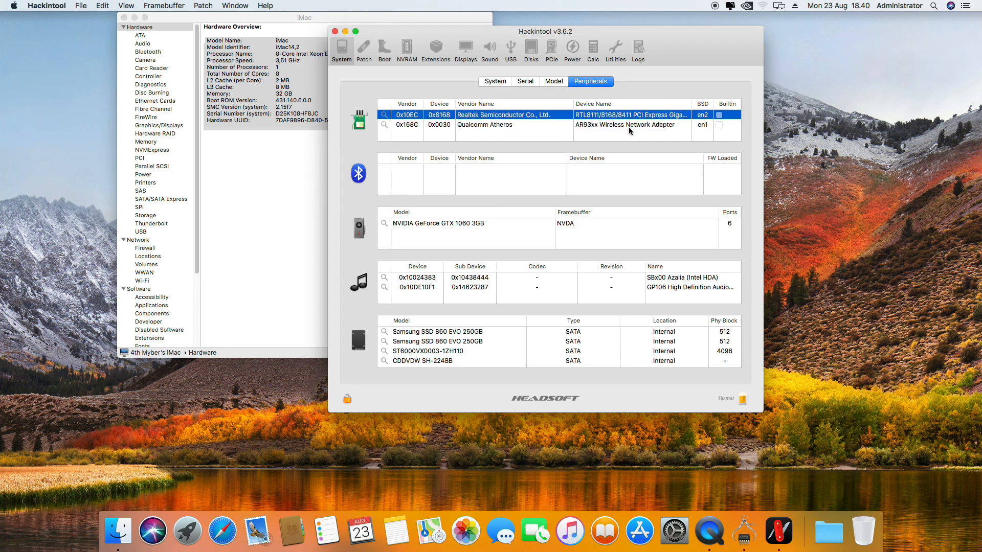
left_click(53, 5)
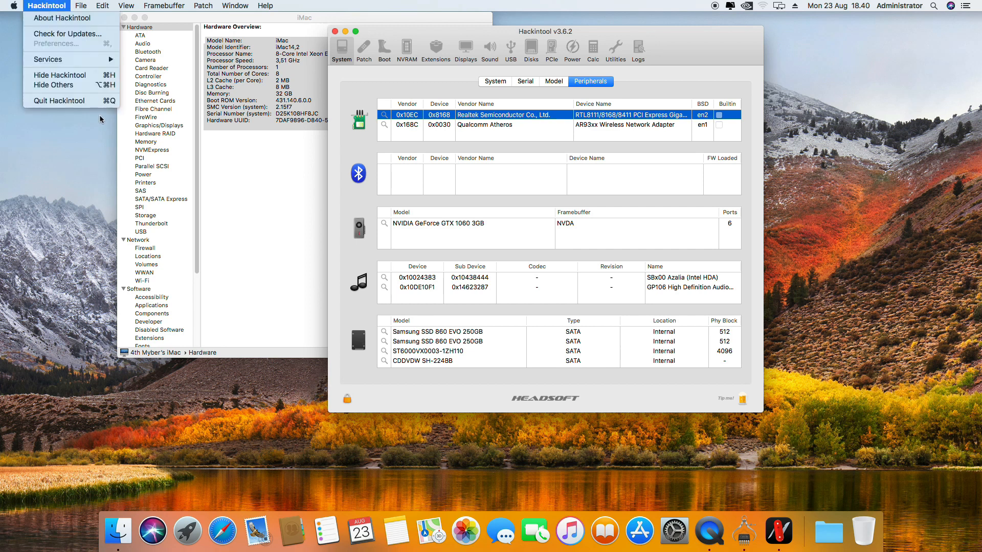
left_click(59, 100)
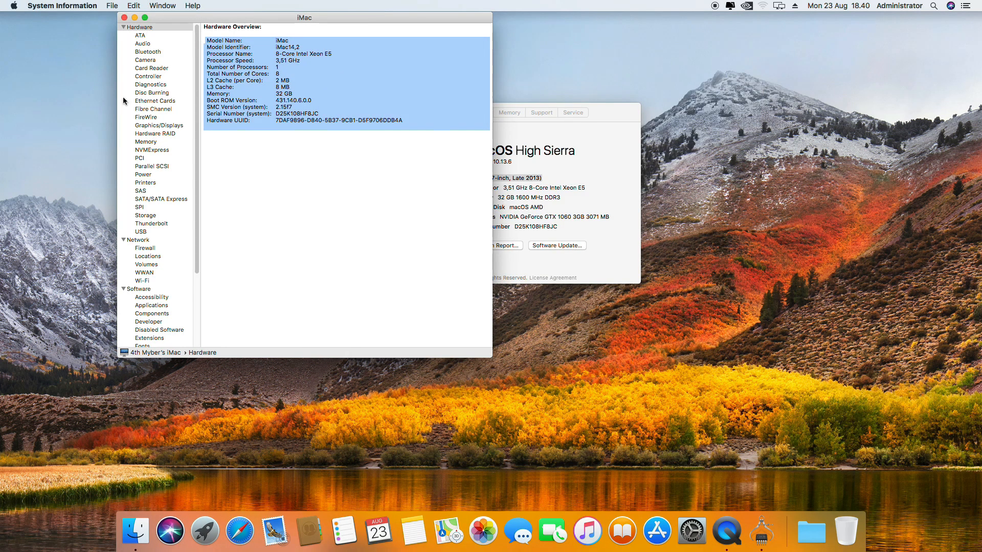
Step: Quit System Information and launch ESP Mounter Pro from Launchpad
left_click(335, 143)
left_click(64, 5)
left_click(98, 88)
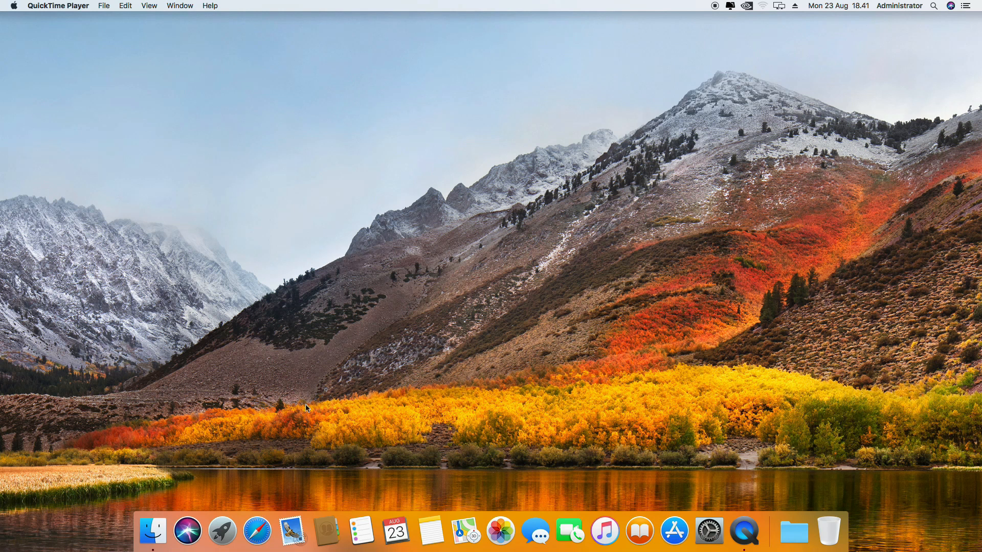
left_click(222, 530)
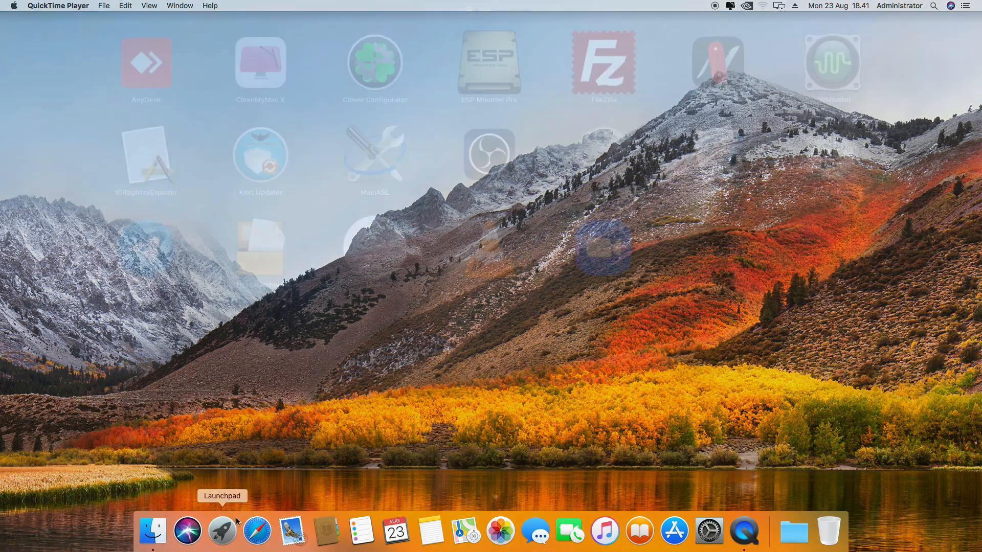
left_click(494, 92)
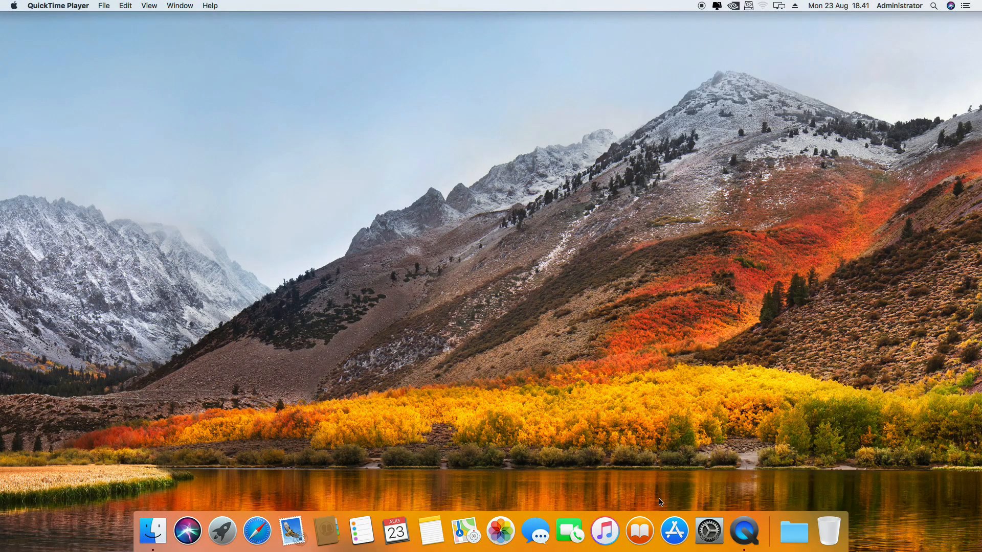
Step: Sign in to iCloud in System Preferences with the Apple ID and its password
left_click(709, 530)
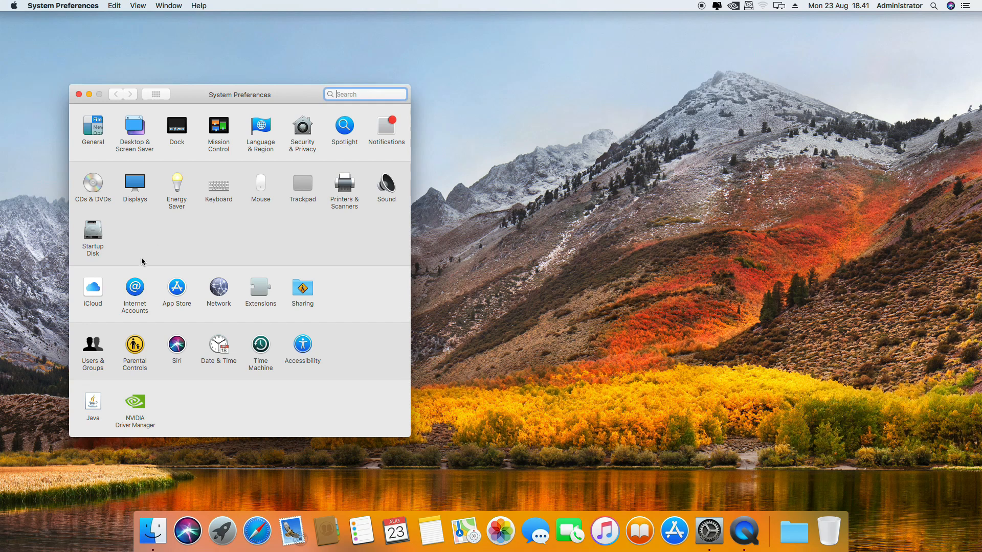
left_click(100, 292)
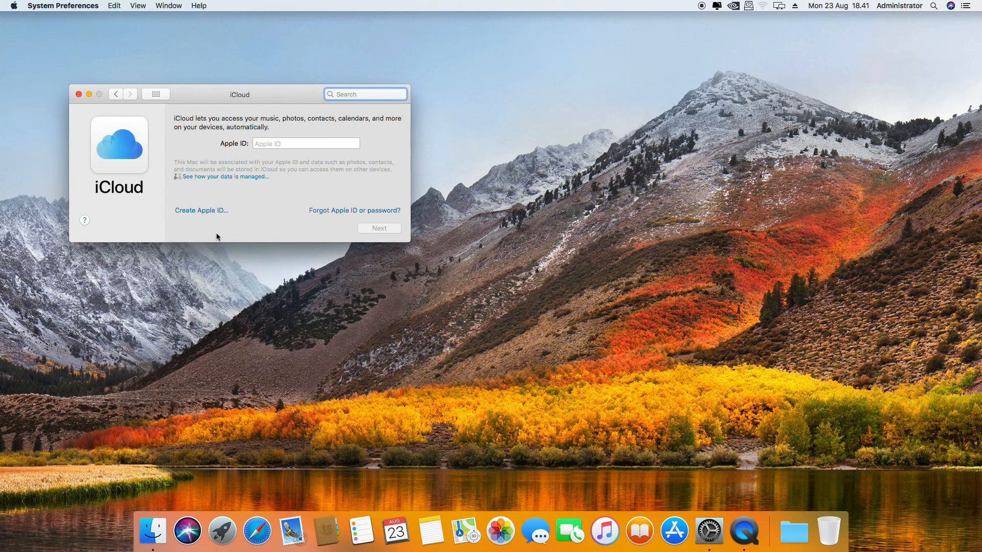
left_click(274, 140)
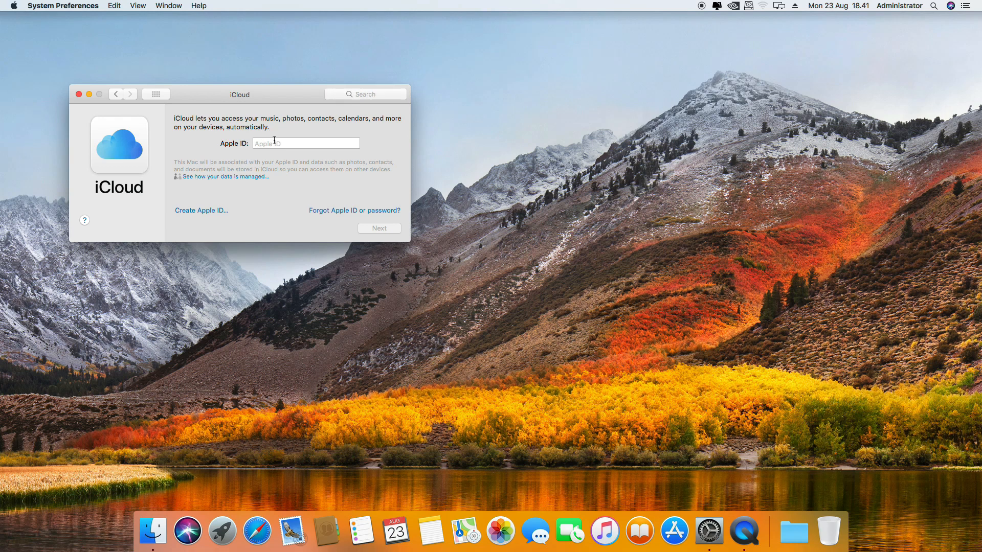
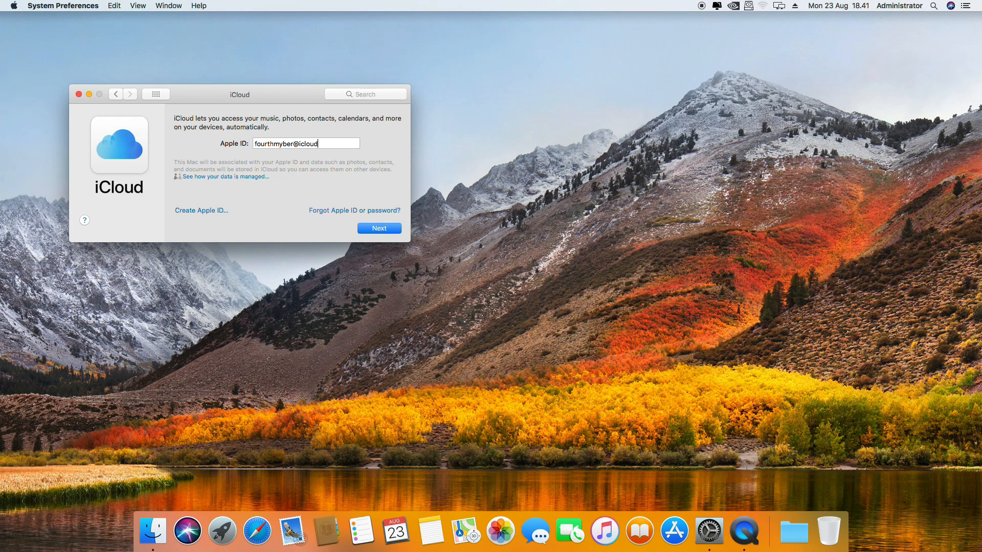
key("Return")
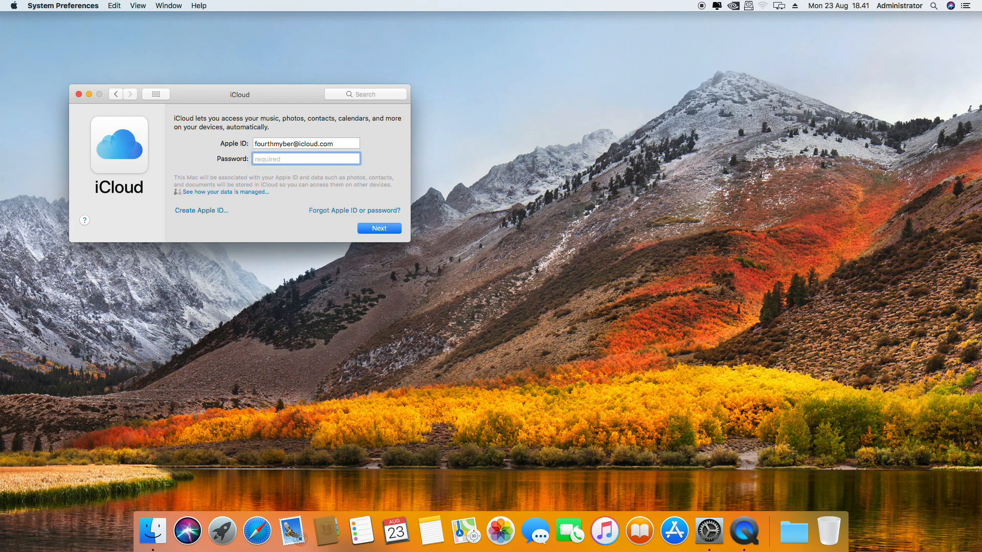
type("•••")
key("Return")
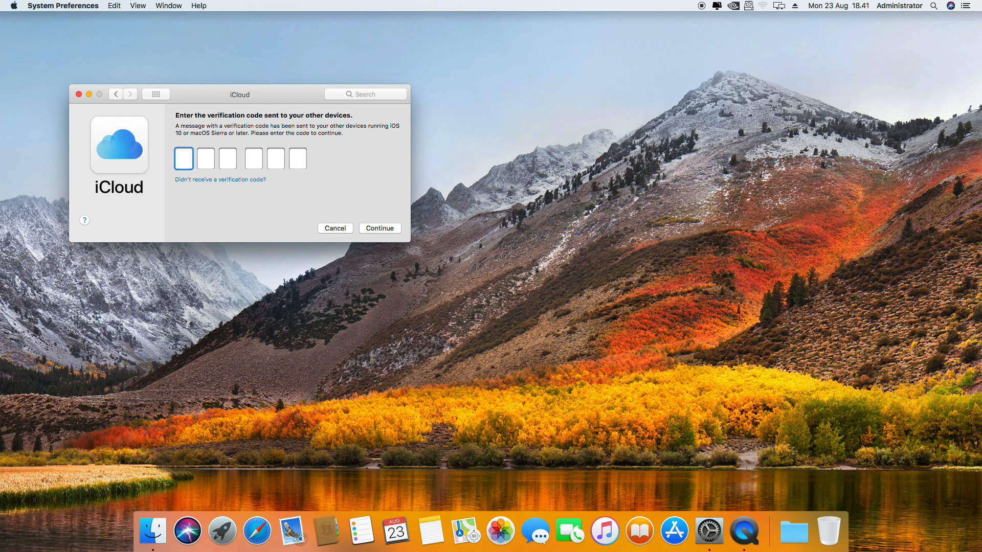
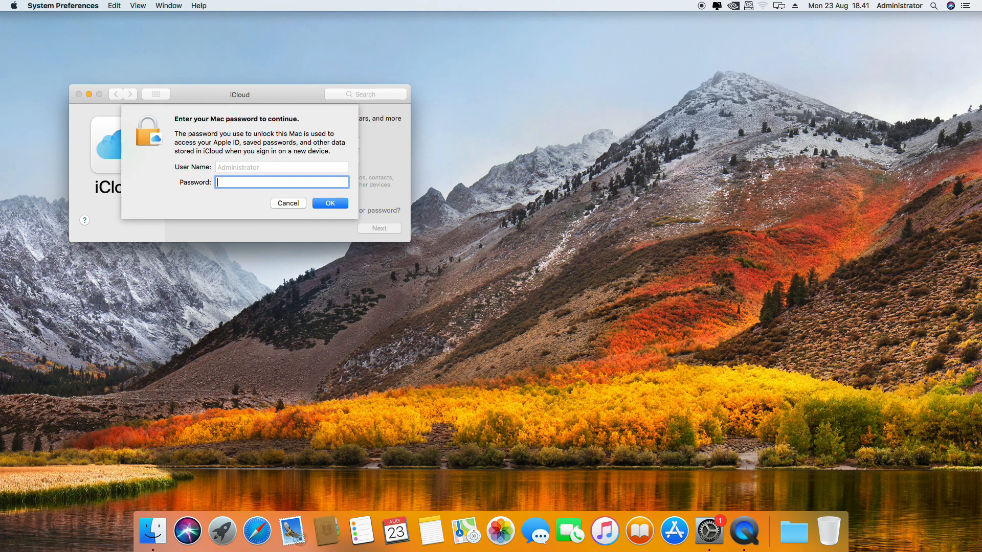
Step: Enter the six-digit verification code and confirm with the Mac account password
key("Return")
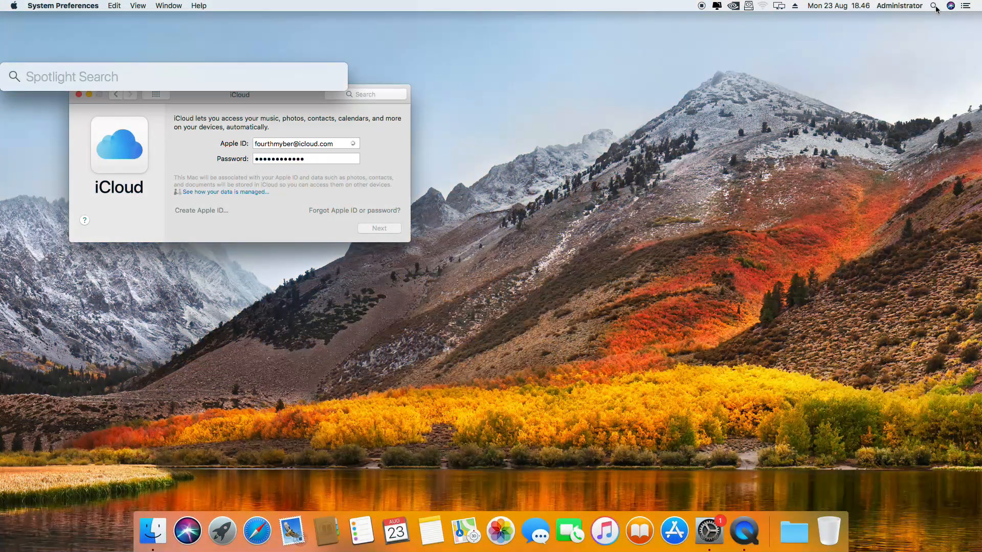
Step: Open Terminal via Spotlight and place it widened below the iCloud window
type("terminal")
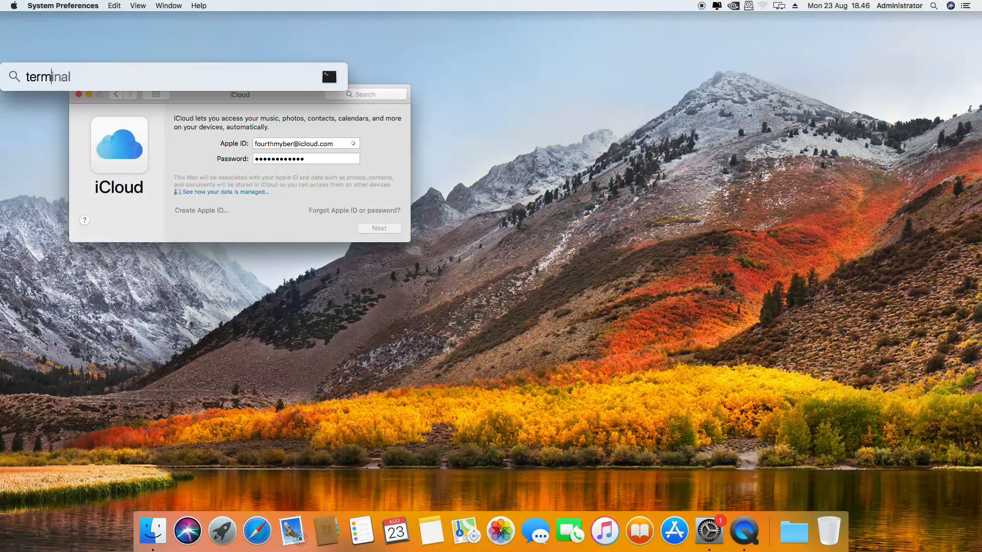
key("Return")
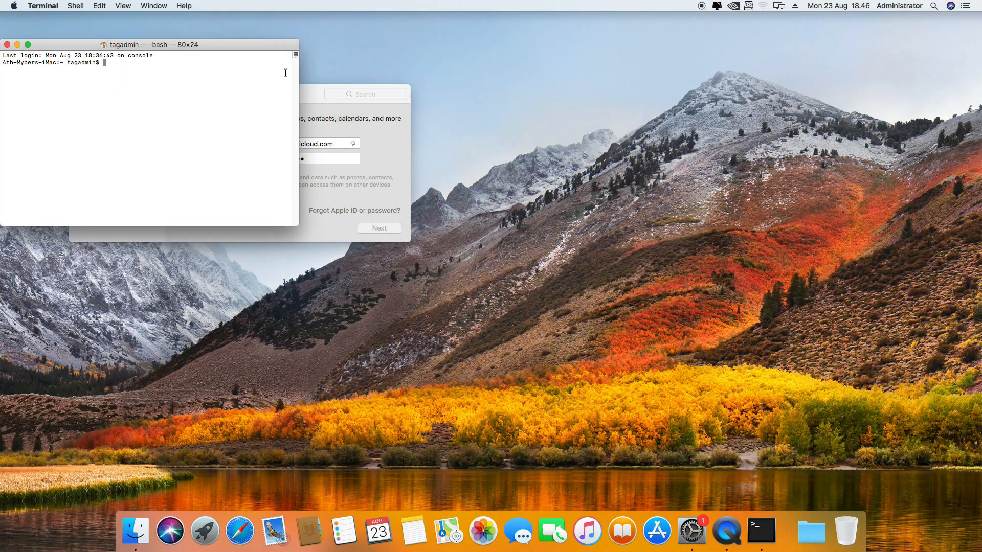
left_click_drag(225, 43, 687, 110)
left_click_drag(283, 103, 219, 33)
left_click_drag(530, 102, 74, 180)
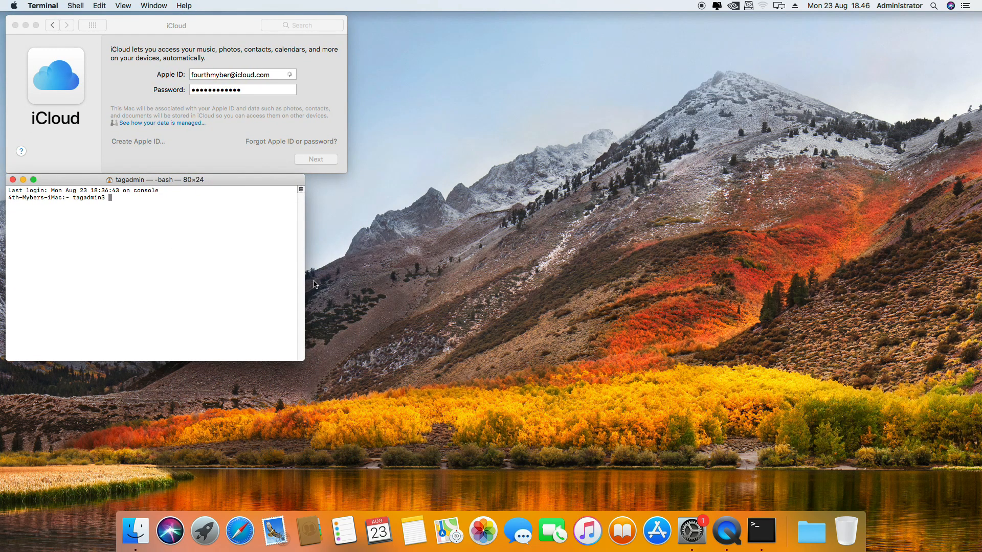
left_click_drag(305, 281, 487, 276)
Step: Run traceroute icloud.com in Terminal to check the route to iCloud
type("traceroute icloud.")
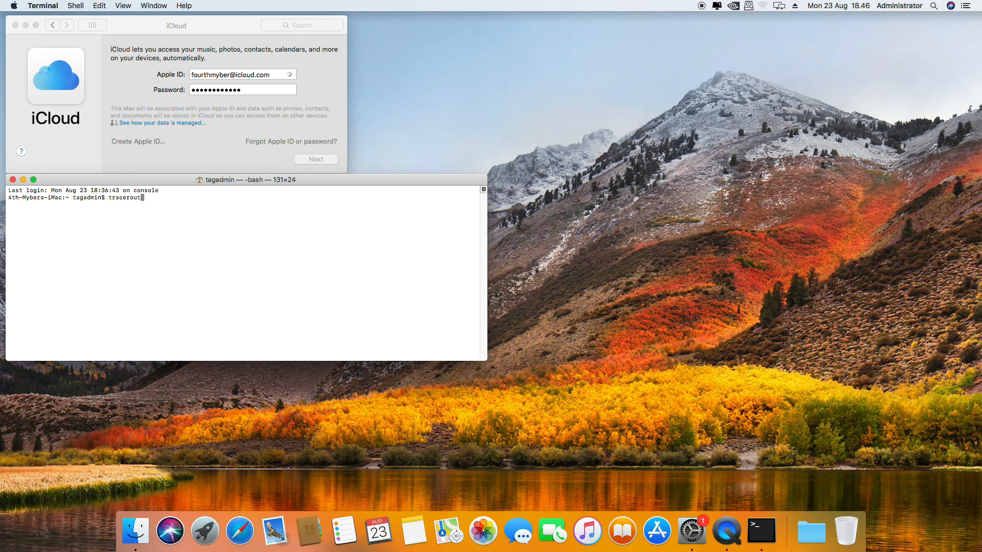
type("com")
key("Return")
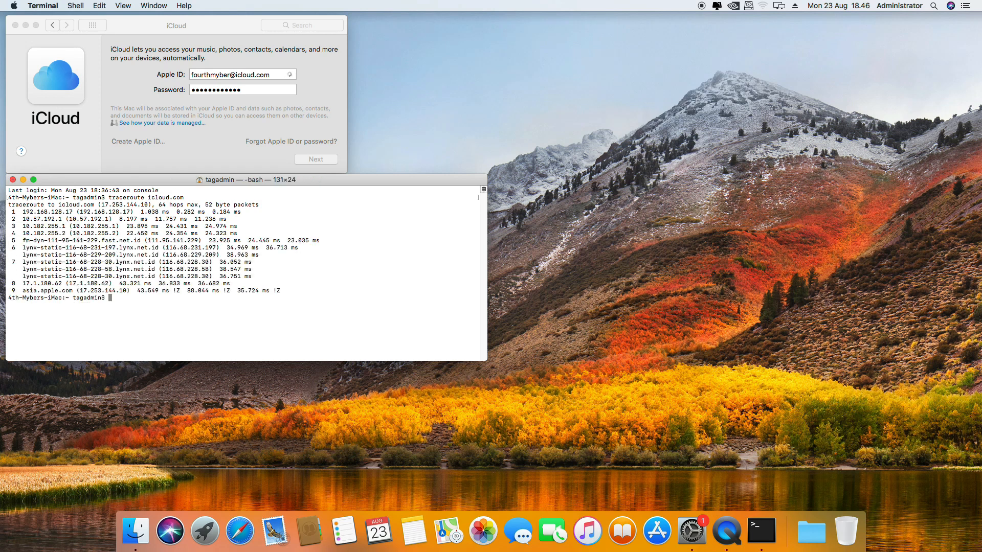
left_click(250, 525)
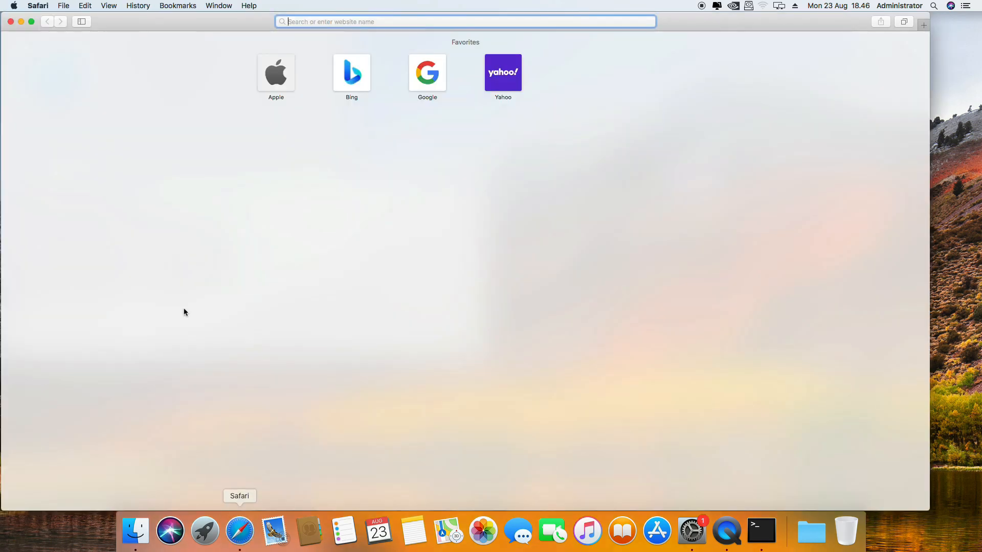
Step: Resize Safari and Terminal so Safari spans to the right screen edge
left_click_drag(1, 126, 501, 165)
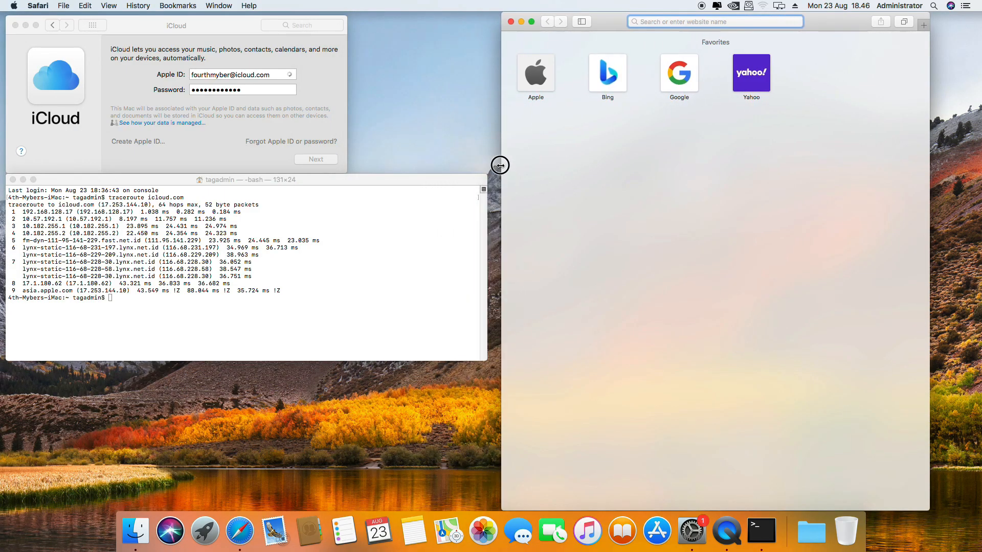
left_click(486, 225)
left_click_drag(487, 225, 349, 217)
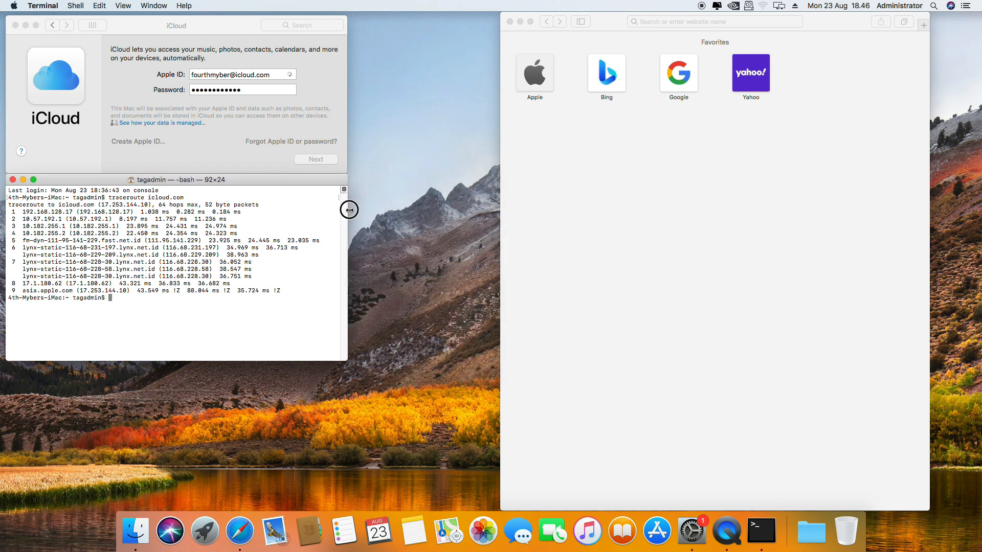
left_click(502, 229)
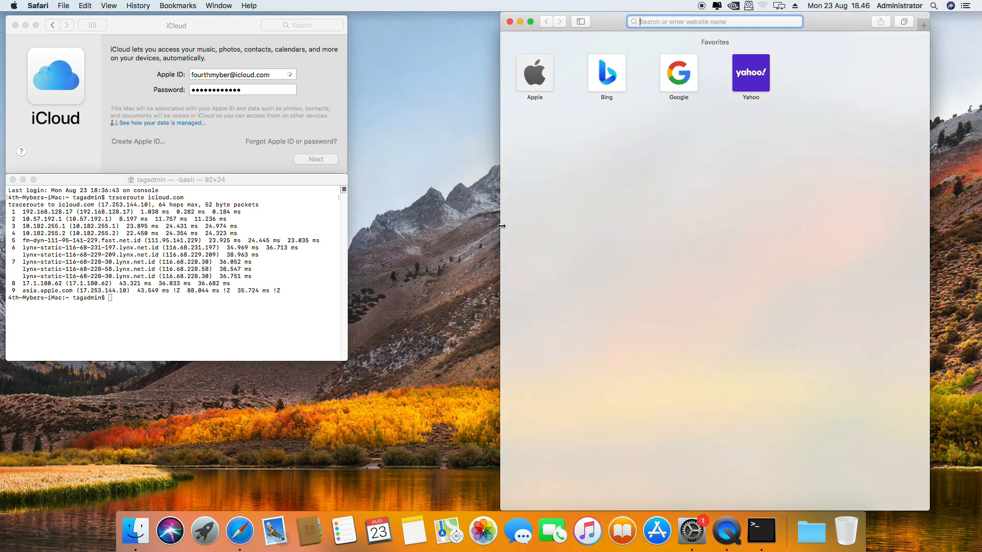
left_click_drag(501, 228, 352, 210)
left_click_drag(930, 312, 981, 313)
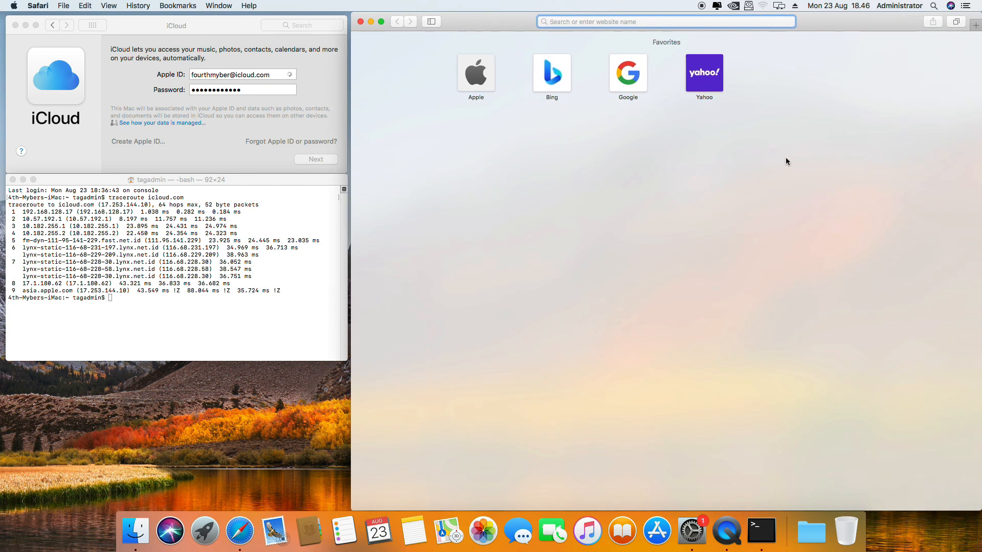
Step: Search Google for 'speedtest' from the Safari address bar
type("speedtest")
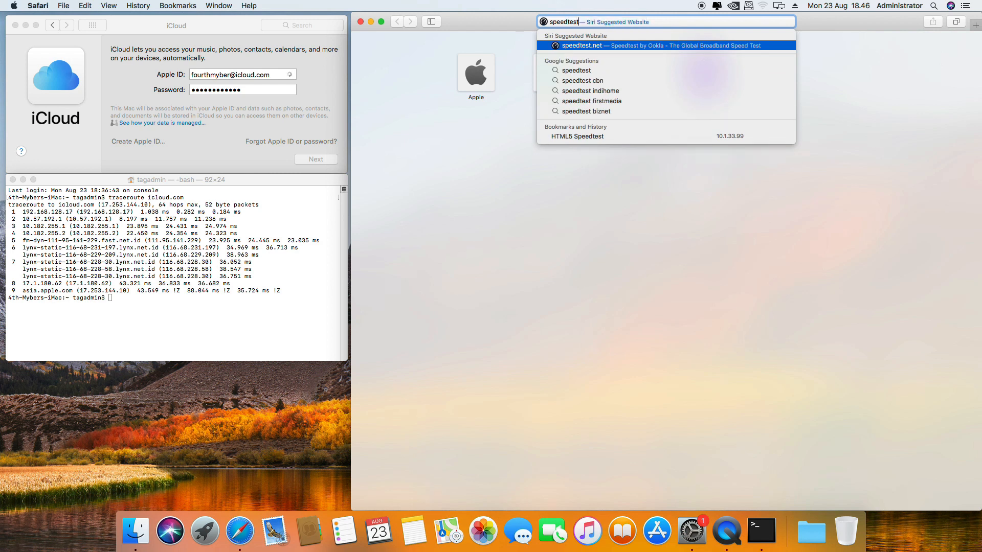
key("Down")
key("Down")
key("Up")
key("Escape")
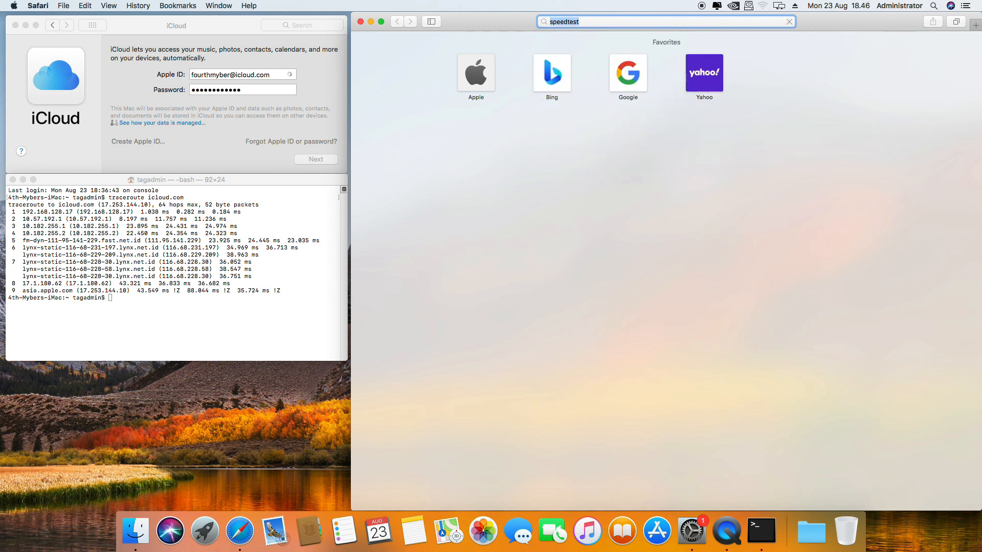
key("Return")
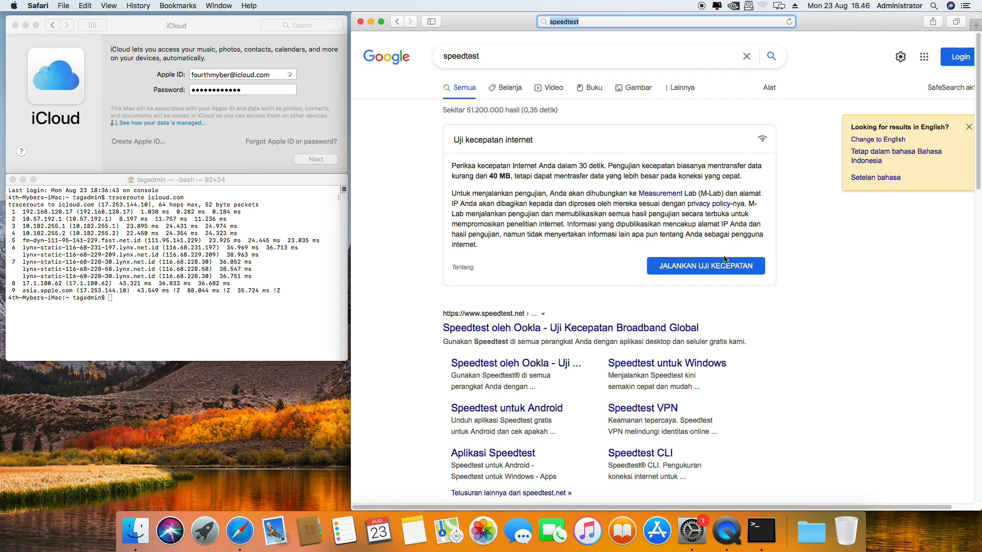
Step: Start Google's internet speed test from the search results
left_click(702, 271)
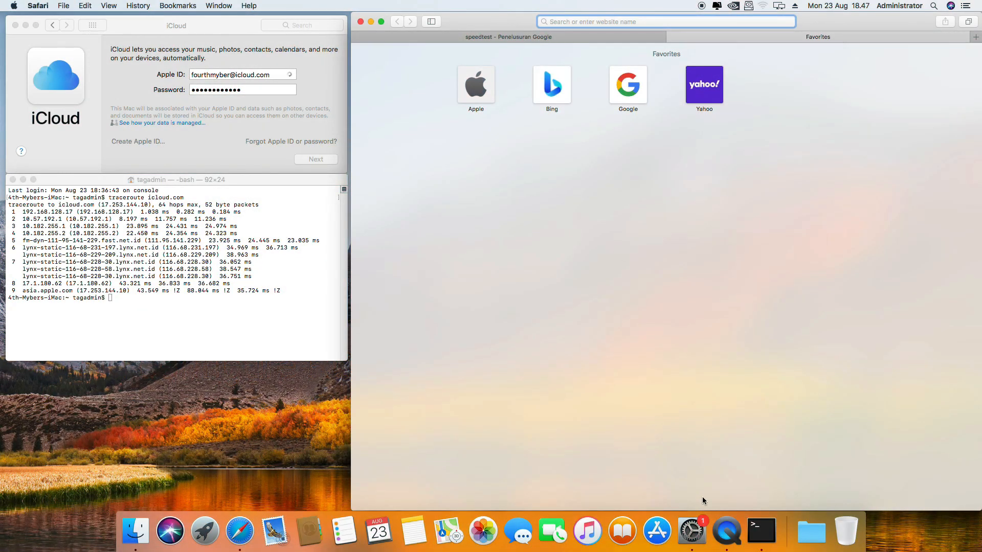
Step: Relaunch Hackintool and inspect the Realtek Ethernet and Qualcomm Atheros rows under Peripherals
left_click(218, 531)
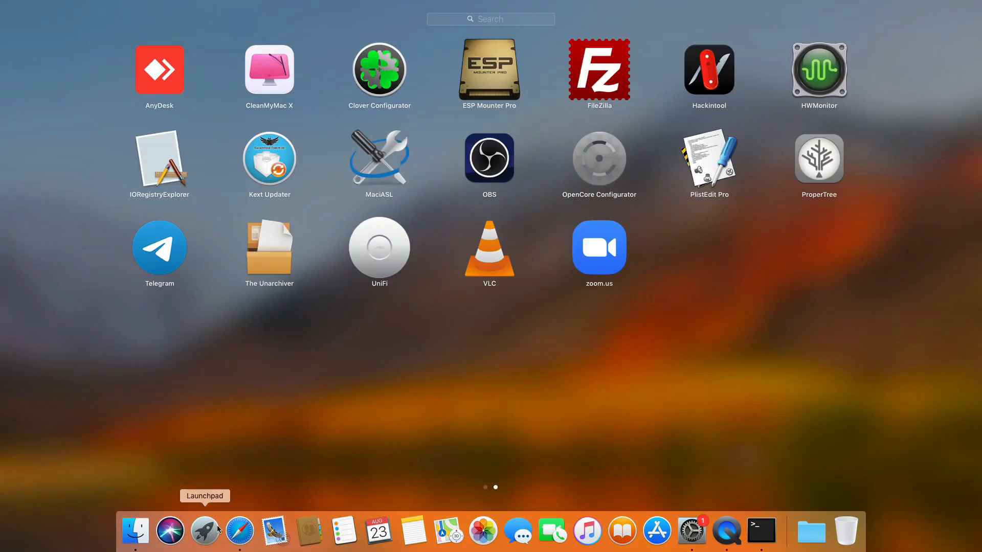
left_click(703, 86)
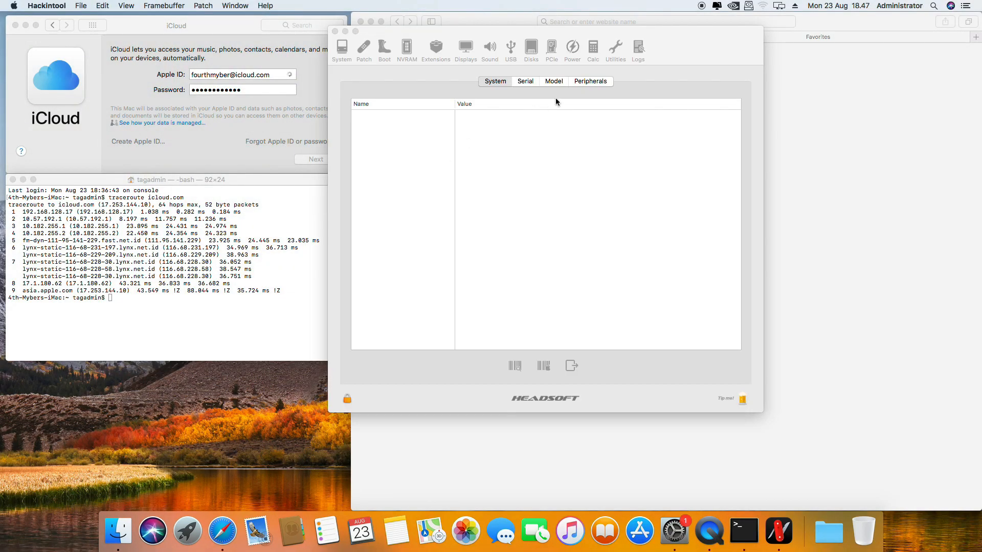
left_click(592, 82)
left_click(667, 124)
left_click(669, 115)
left_click(664, 126)
left_click(665, 115)
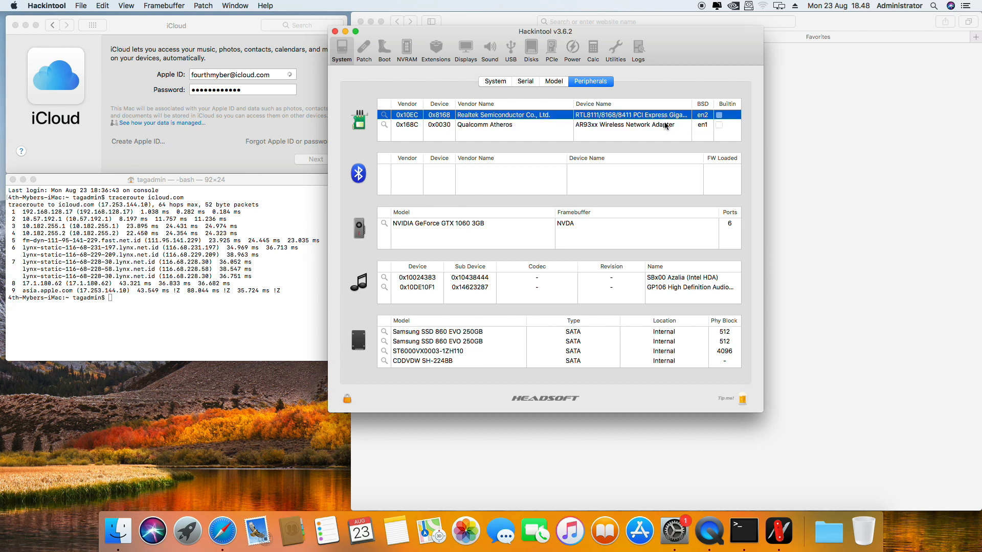
left_click(661, 125)
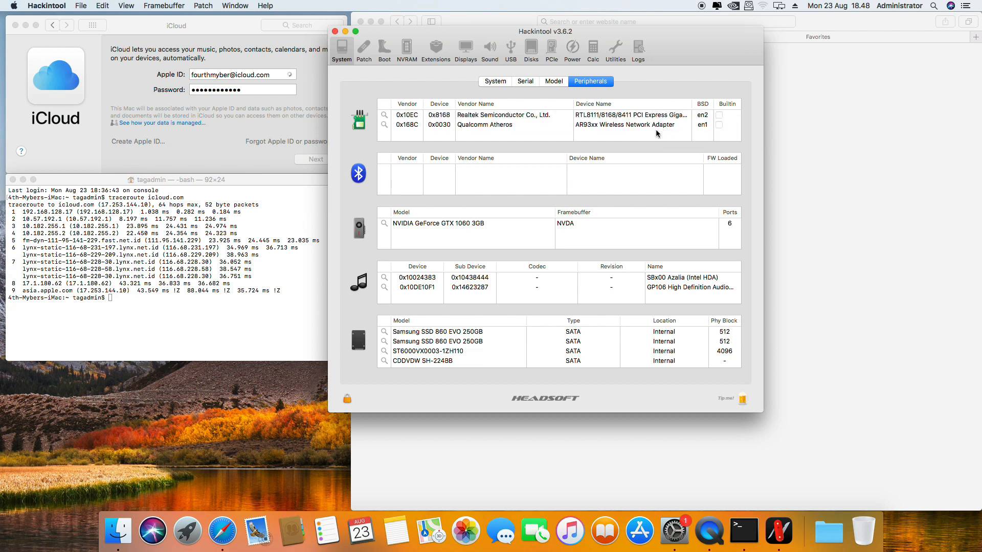
left_click(664, 115)
Step: Turn Wi-Fi off and back on from the menu bar, then open Network Preferences
left_click(765, 6)
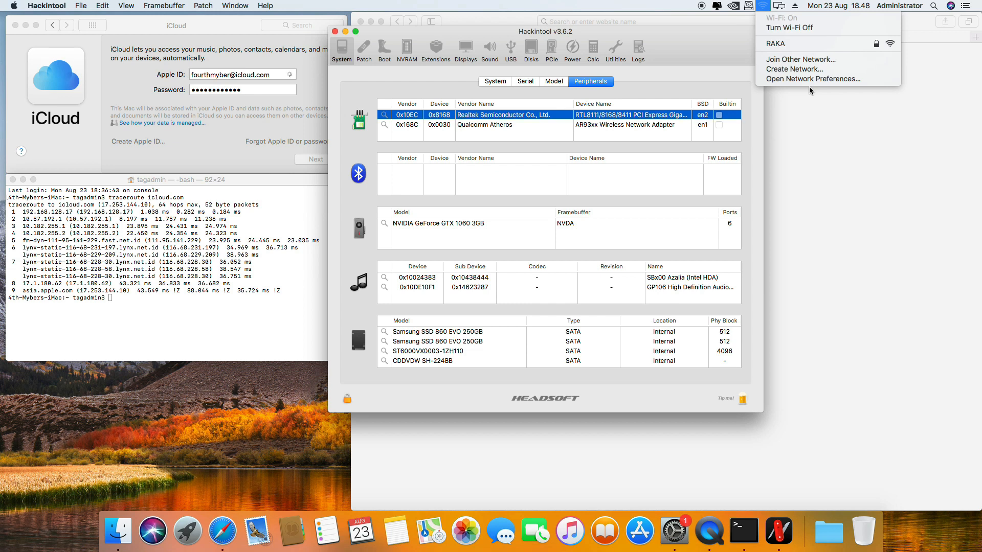
left_click(802, 28)
left_click(771, 7)
left_click(781, 28)
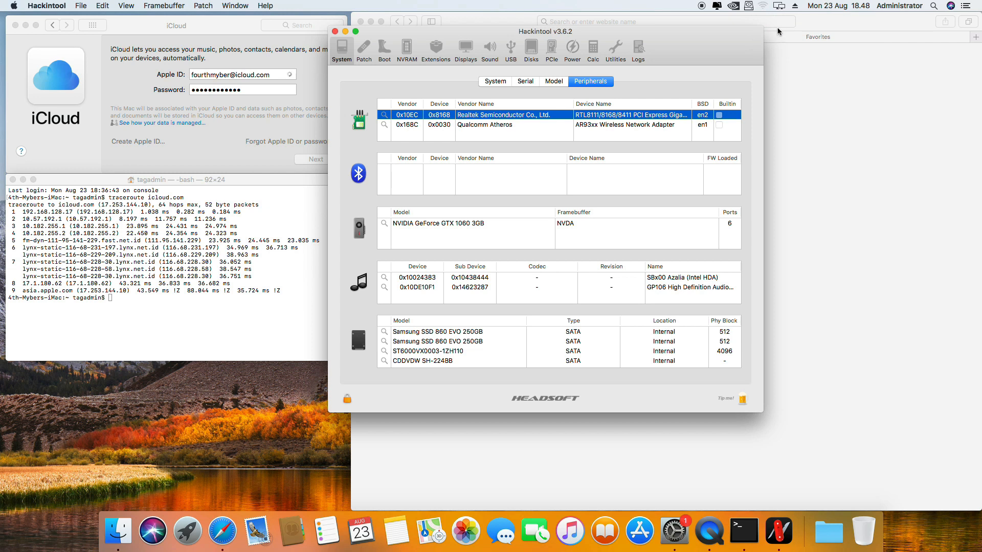
left_click(765, 7)
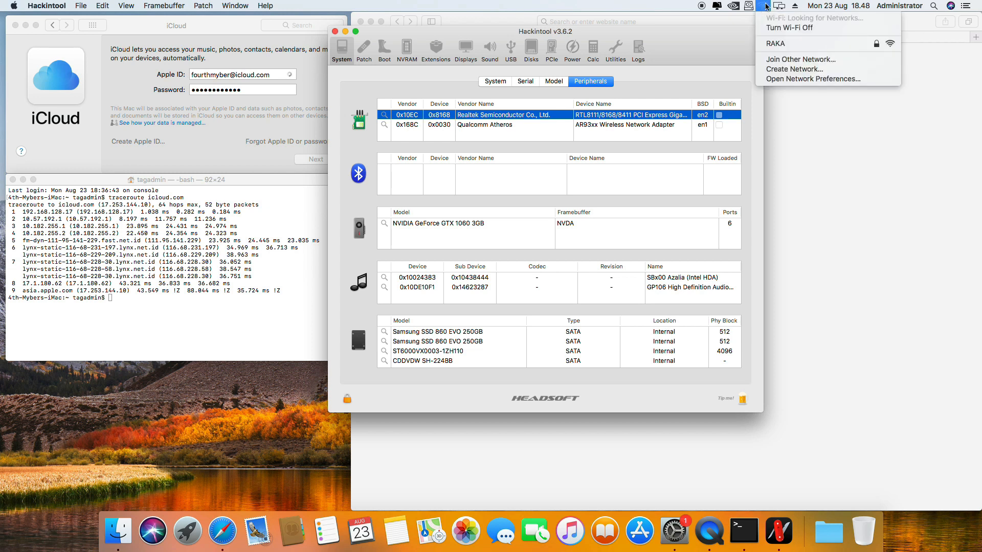
left_click(796, 79)
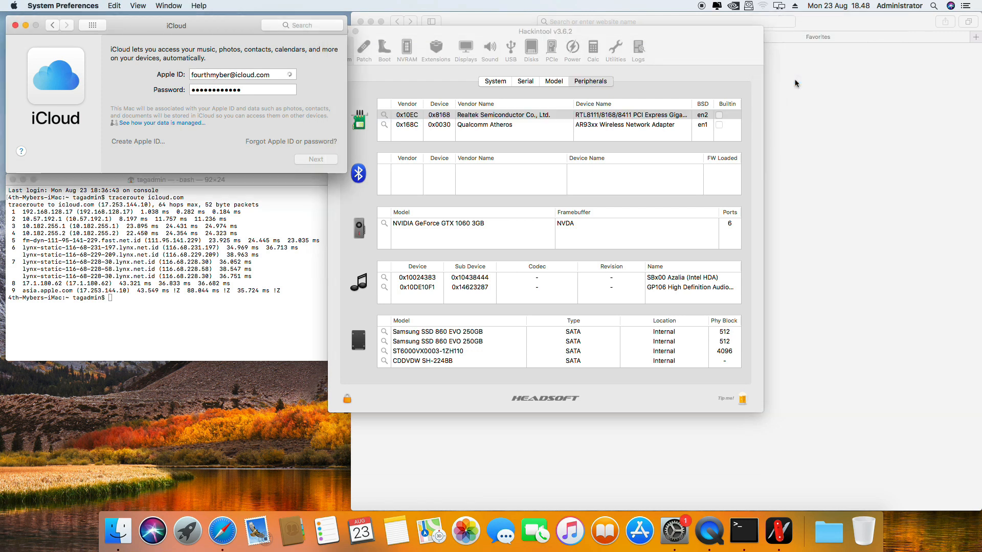
Step: Review the Wi-Fi TCP/IP settings under Advanced and close without changes
left_click(302, 259)
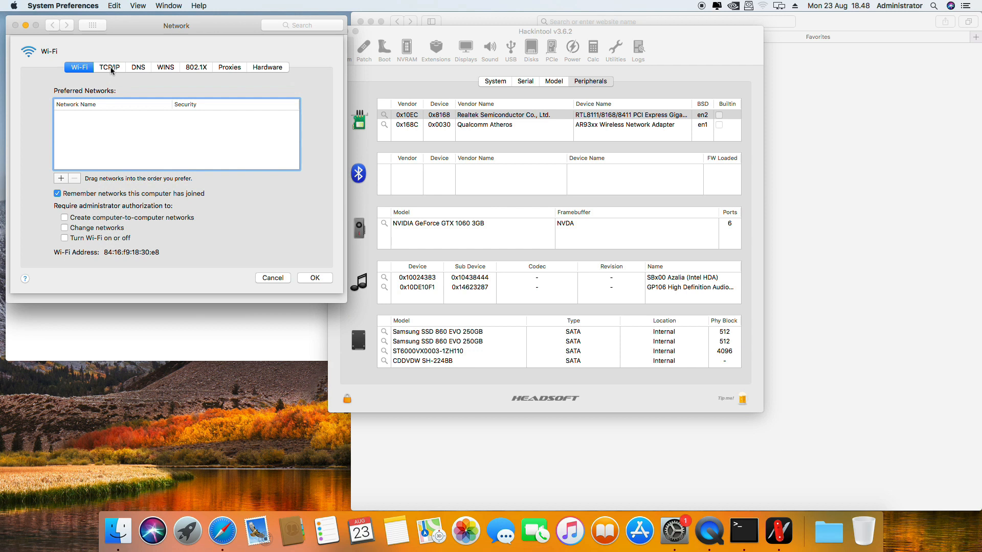
left_click(110, 68)
left_click(88, 68)
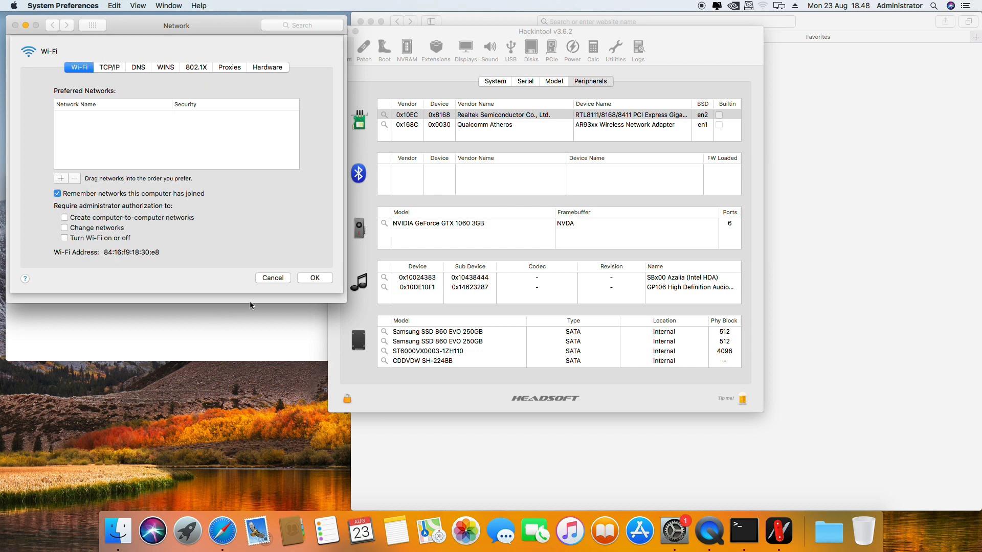
left_click(269, 279)
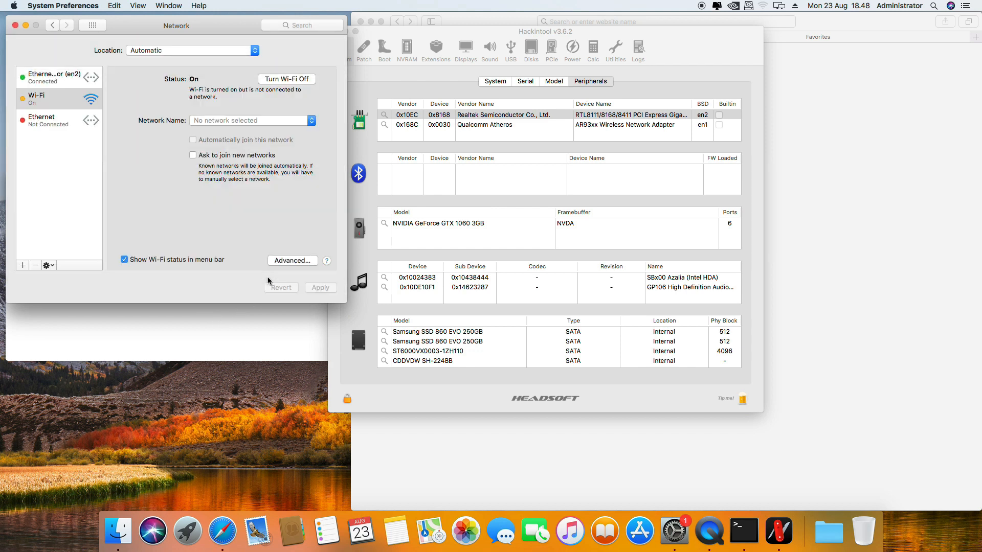
Step: Cancel Join Other Network and choose 4th Myber from the Wi-Fi menu
left_click(245, 121)
left_click(237, 149)
left_click(221, 147)
left_click(763, 6)
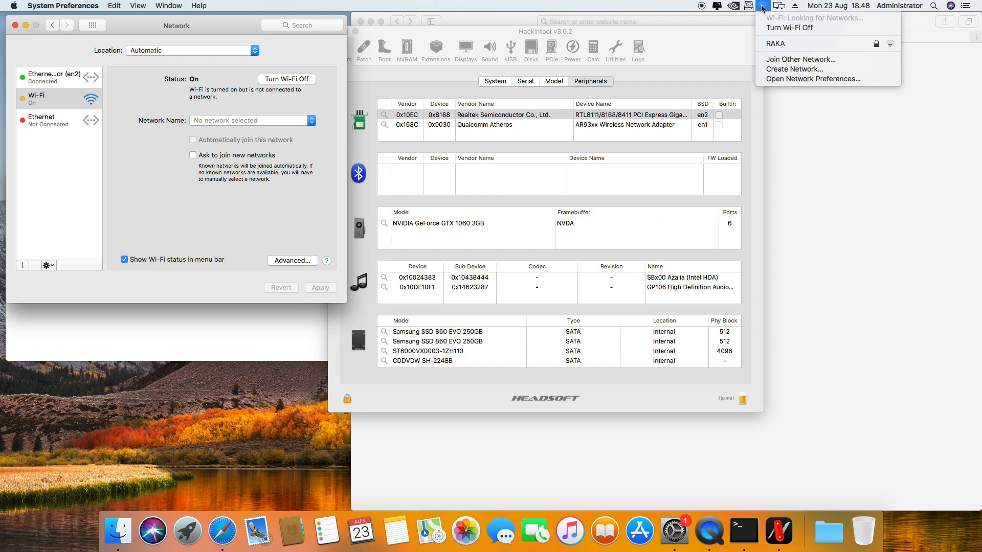
left_click(794, 44)
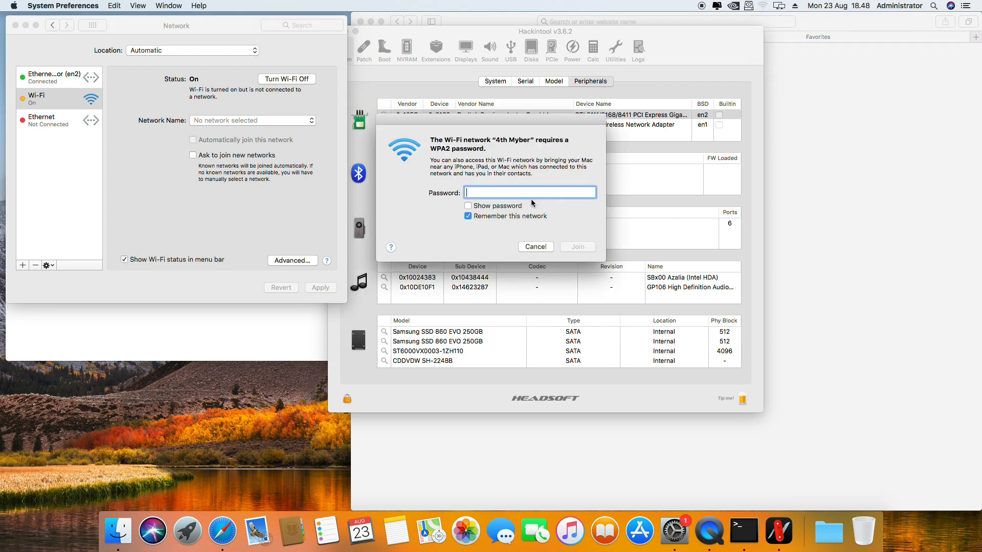
Step: Enter the Wi-Fi password to join 4th Myber, then review its advanced settings
left_click(574, 248)
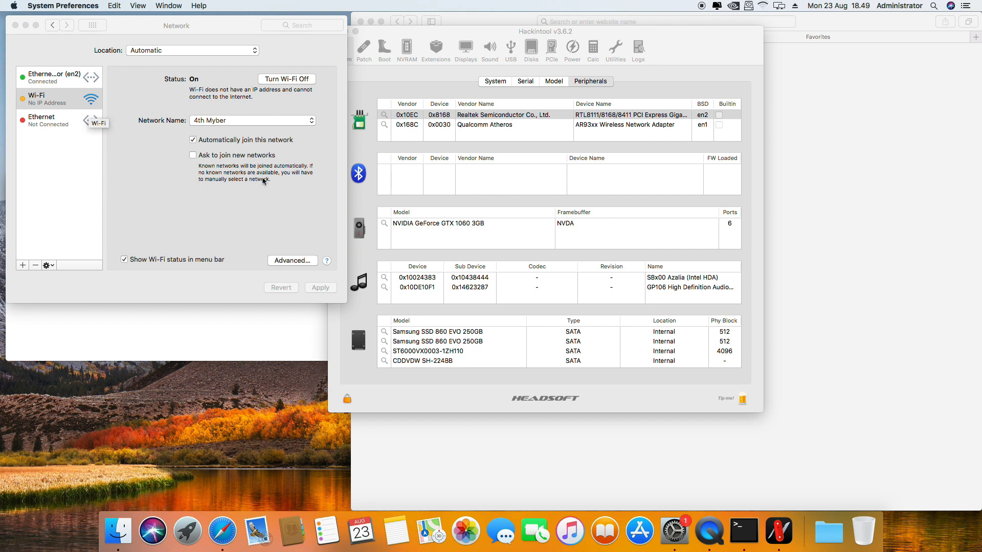
left_click(305, 262)
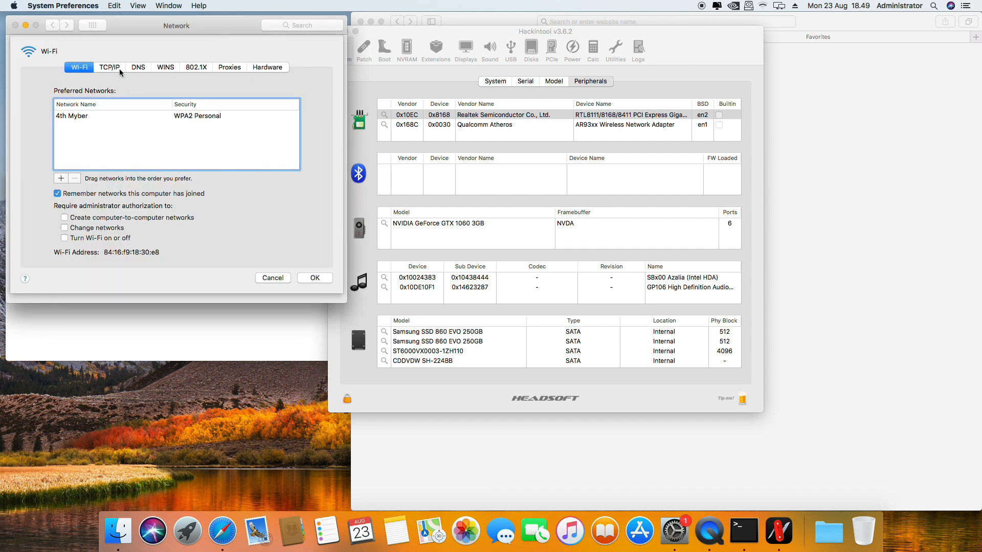
Step: Verify Wi-Fi's TCP/IP address is 192.168.128.24, then close the Network pane and dismiss the alert
left_click(112, 66)
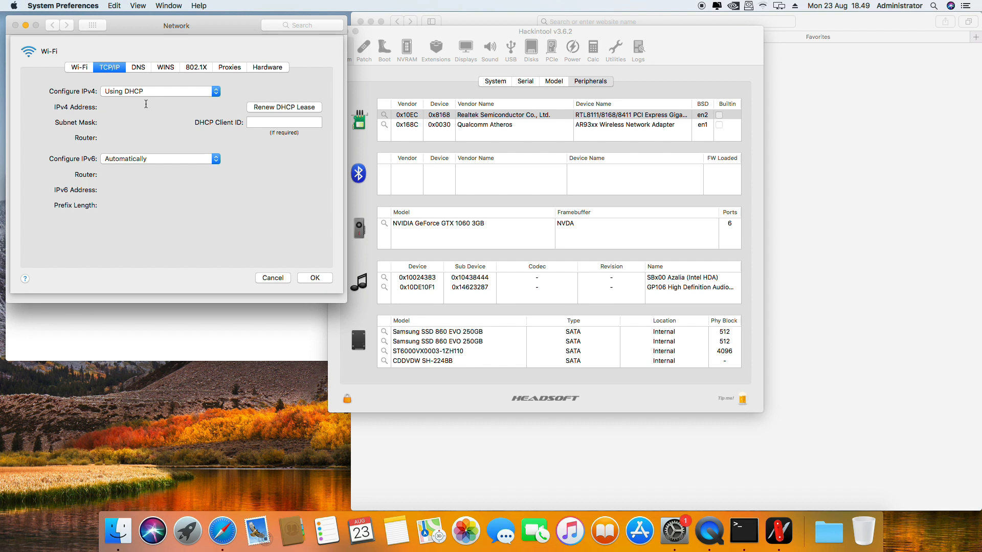
left_click(766, 5)
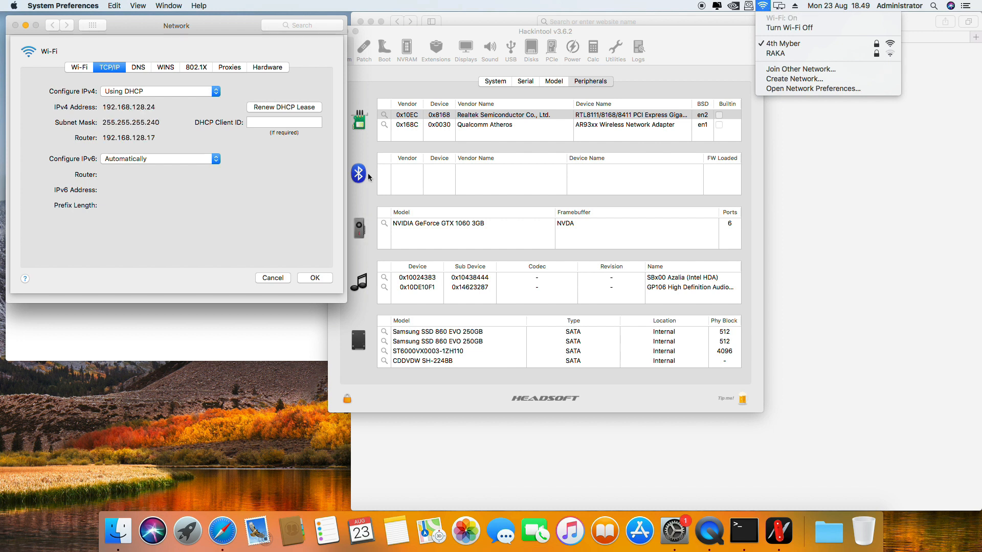
left_click(274, 279)
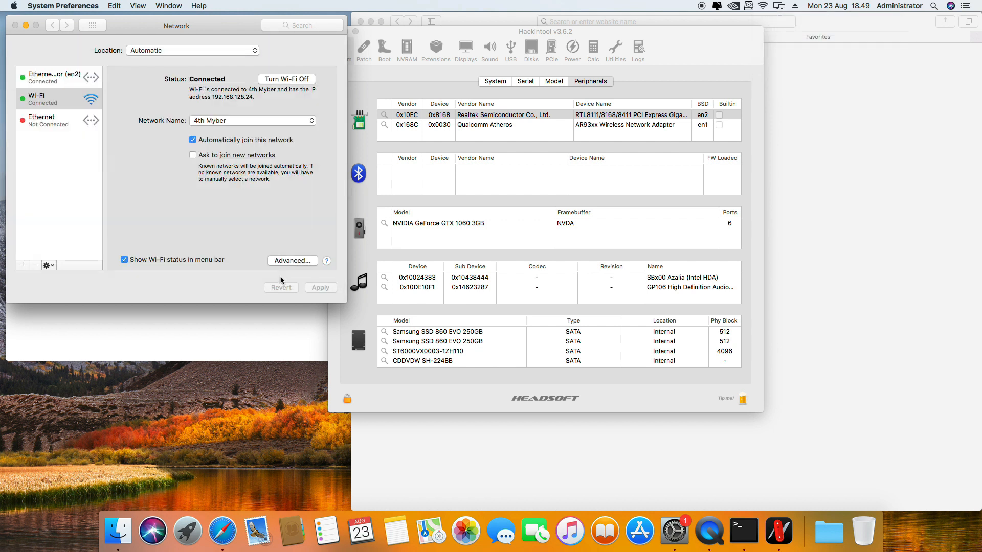
left_click(16, 26)
left_click(254, 90)
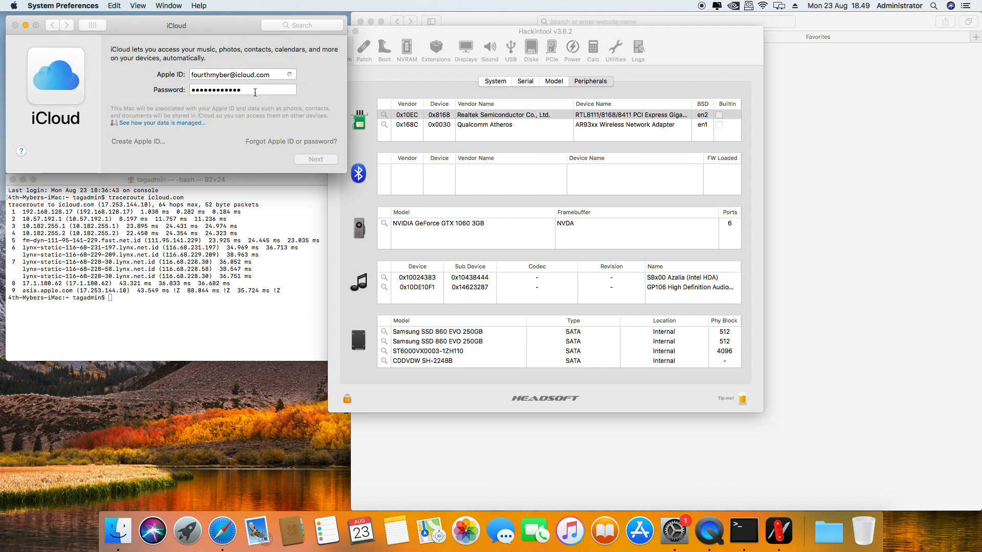
Step: Search Google for 'GitHub NullEthernet' and open the OS-X-Null-Ethernet GitHub repository
left_click(246, 141)
type("GitHub Nu")
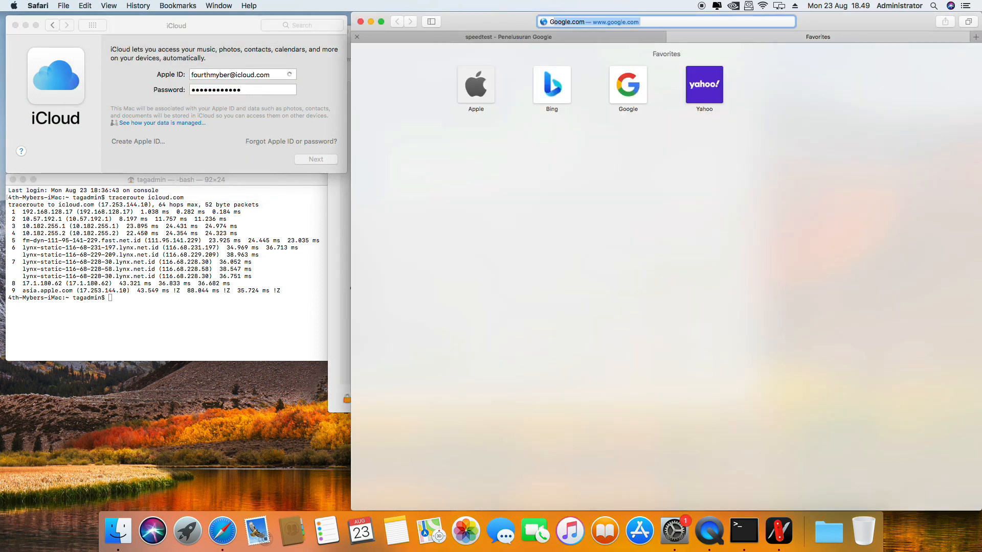
type("llEthernet")
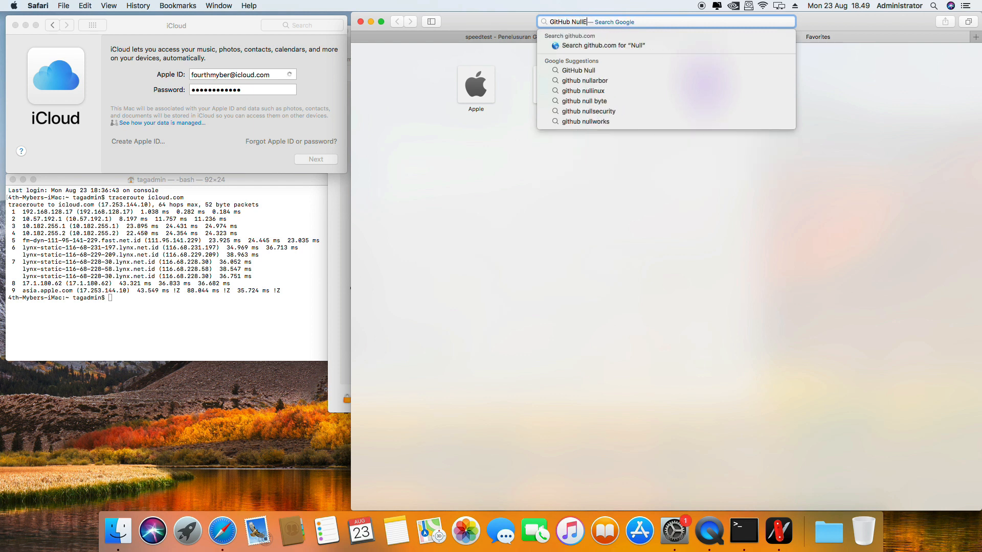
key("Return")
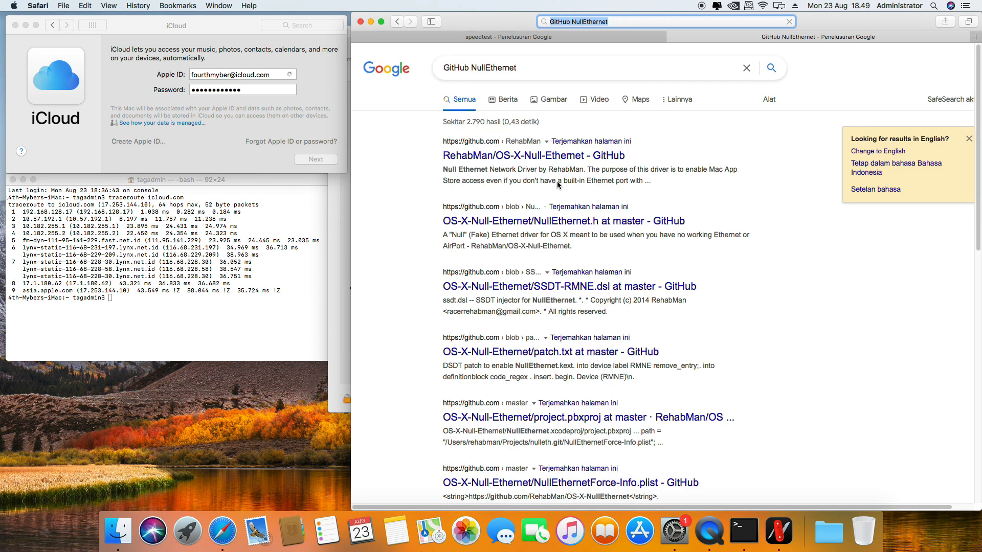
left_click(536, 161)
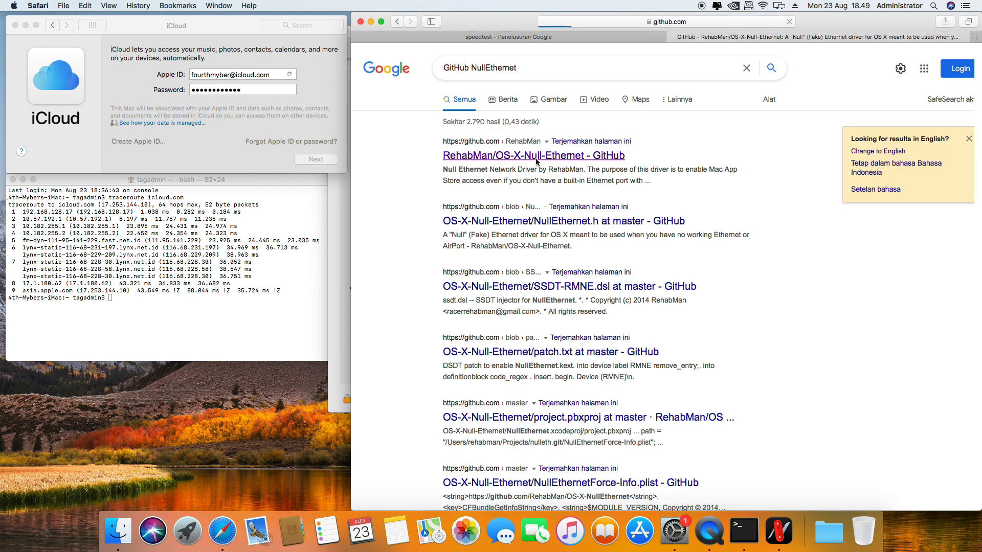
Step: Scroll the README to its Bitbucket link and open the NullEthernet downloads page
scroll(721, 271, "down", 20)
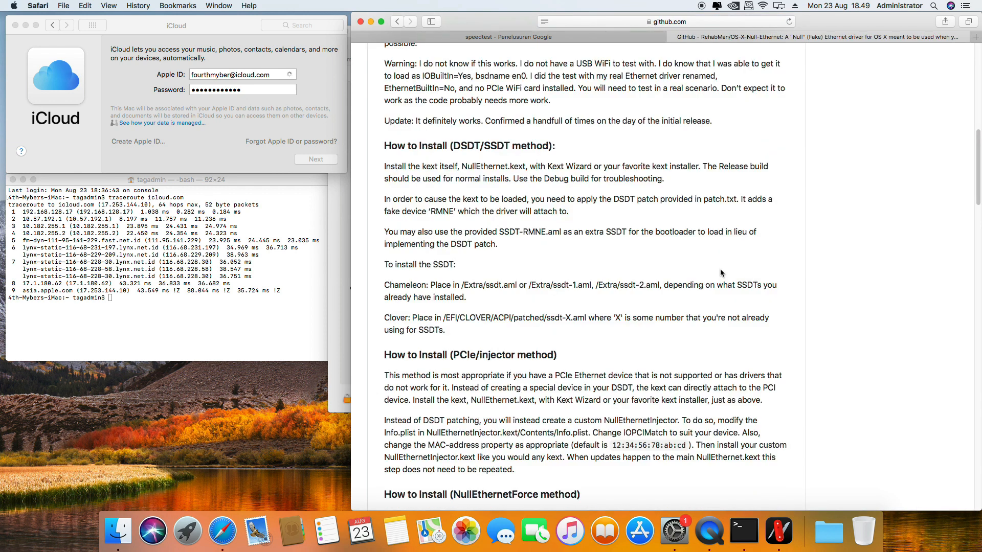
scroll(721, 270, "down", 10)
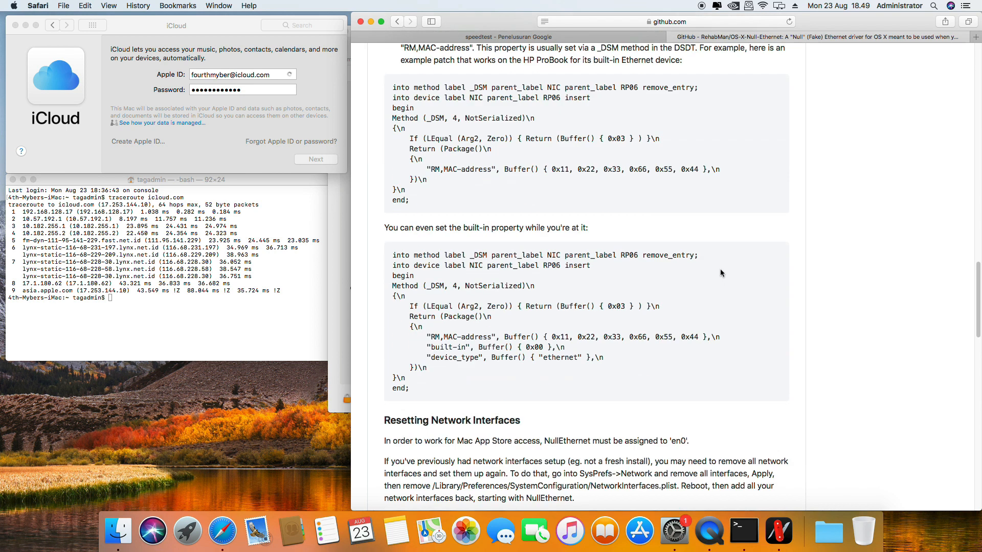
left_click_drag(388, 204, 587, 236)
left_click(676, 251)
left_click(576, 229)
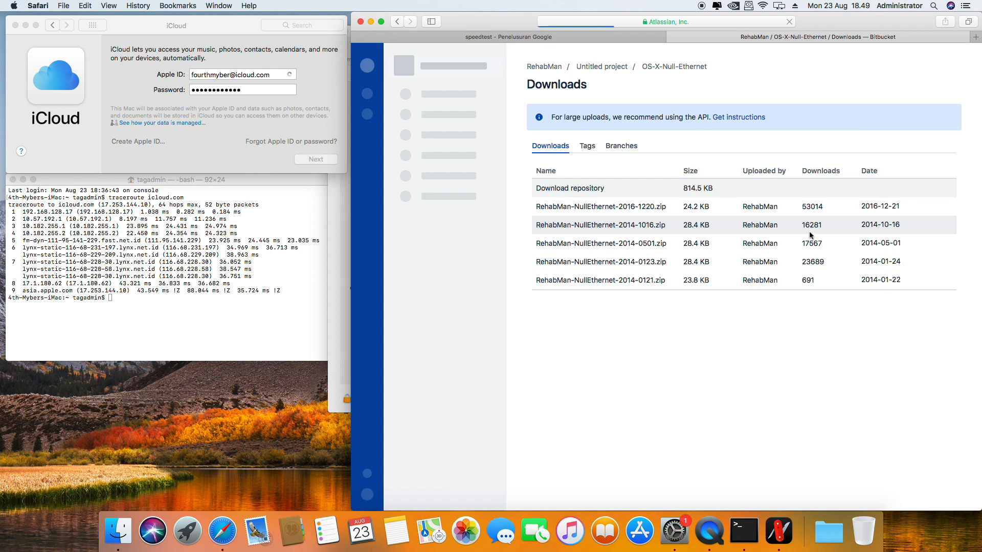
Step: Download the newest NullEthernet zip and show the Downloads folder in Finder
left_click(639, 207)
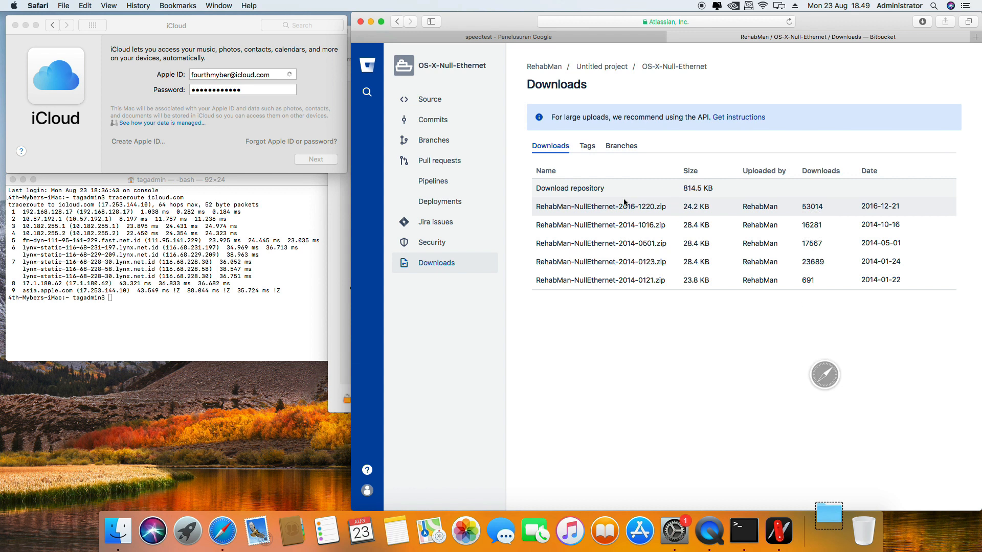
left_click(828, 532)
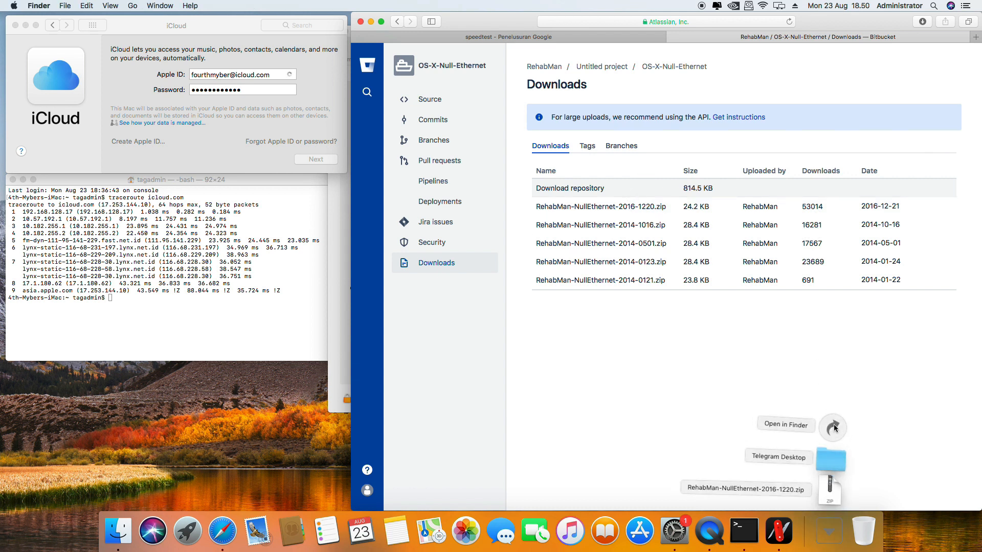
left_click(824, 416)
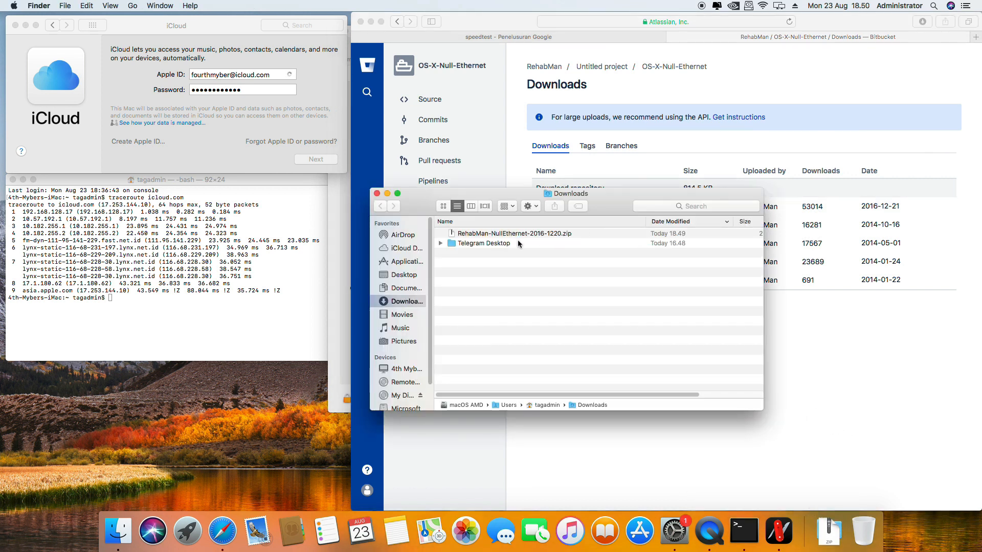
Step: Extract RehabMan-NullEthernet-2016-1220 and select NullEthernet.kext in its Release folder
double_click(516, 233)
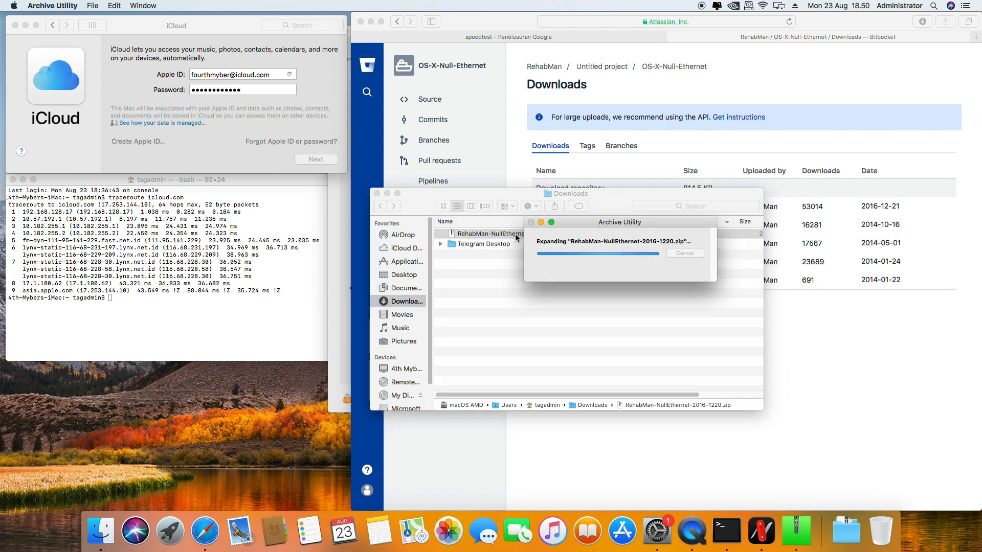
left_click(441, 233)
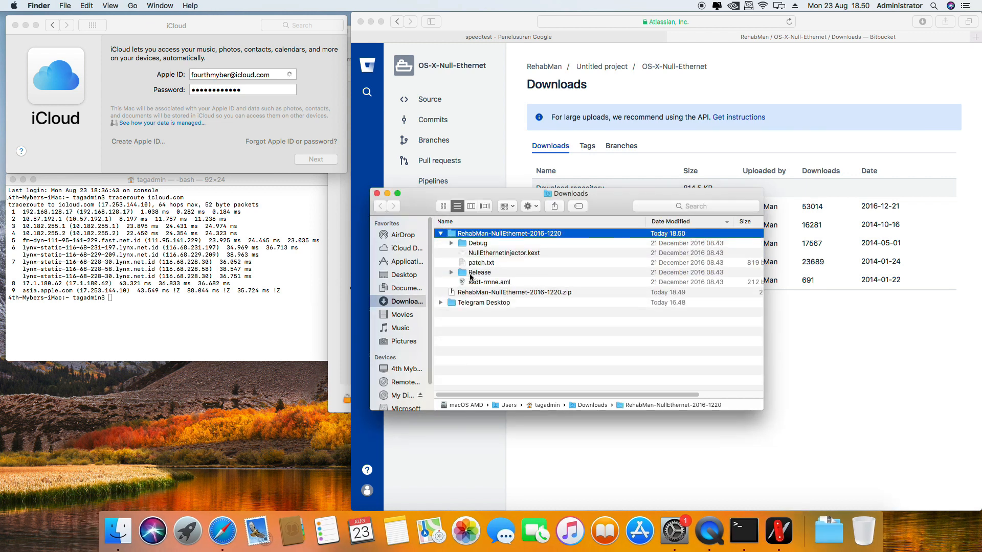
left_click(451, 273)
left_click(504, 282)
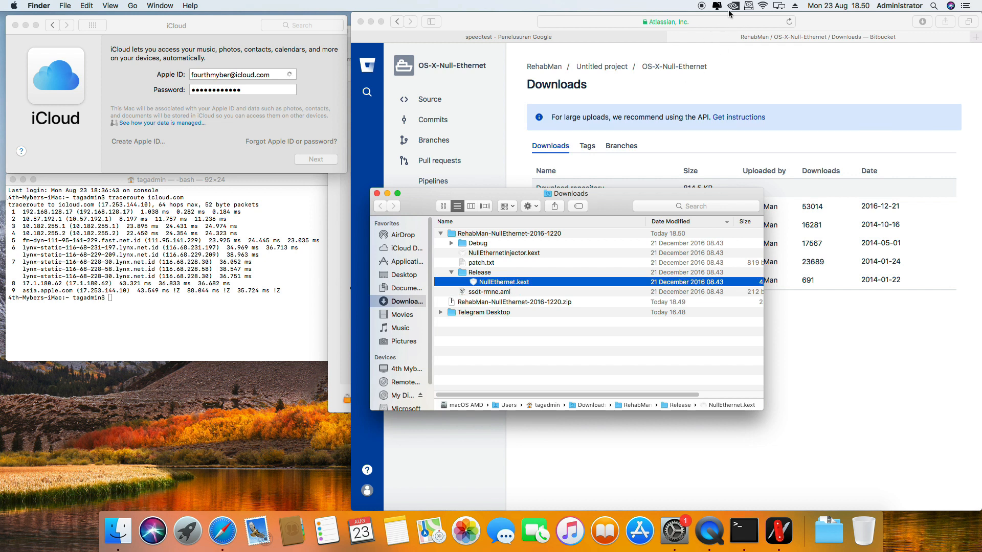
left_click(748, 6)
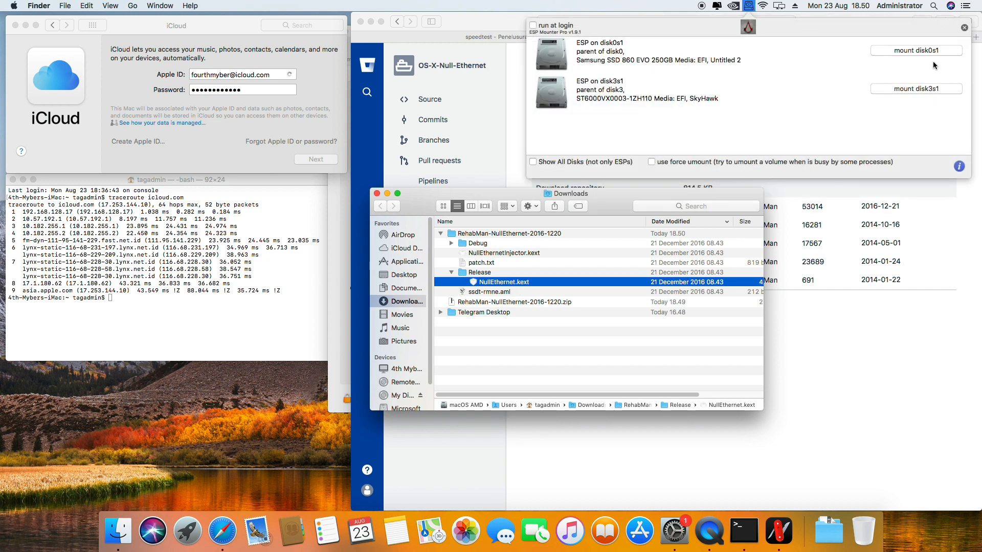
Step: Mount the disk0s1 EFI partition and copy ssdt-rmne.aml into EFI/OC/ACPI
left_click(915, 52)
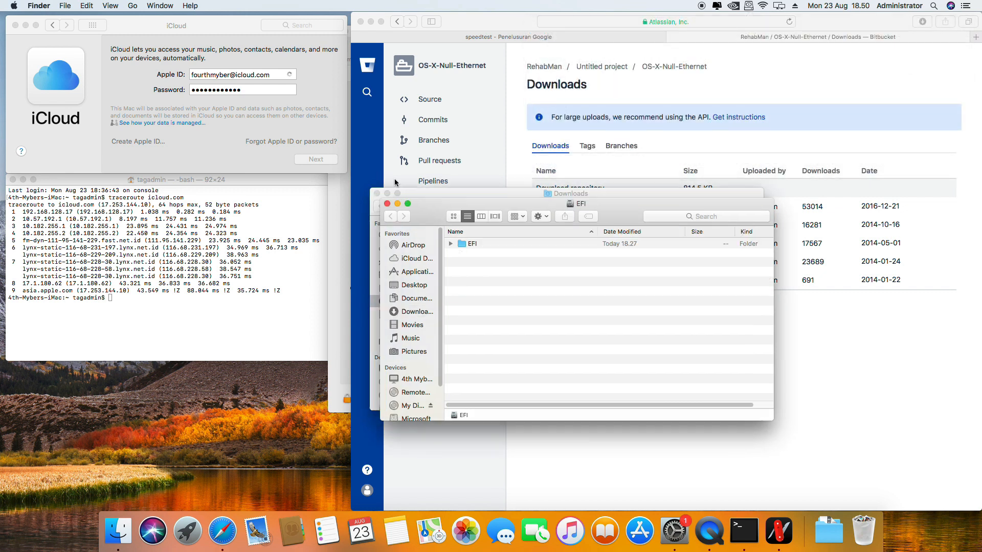
left_click_drag(499, 199, 147, 202)
double_click(146, 246)
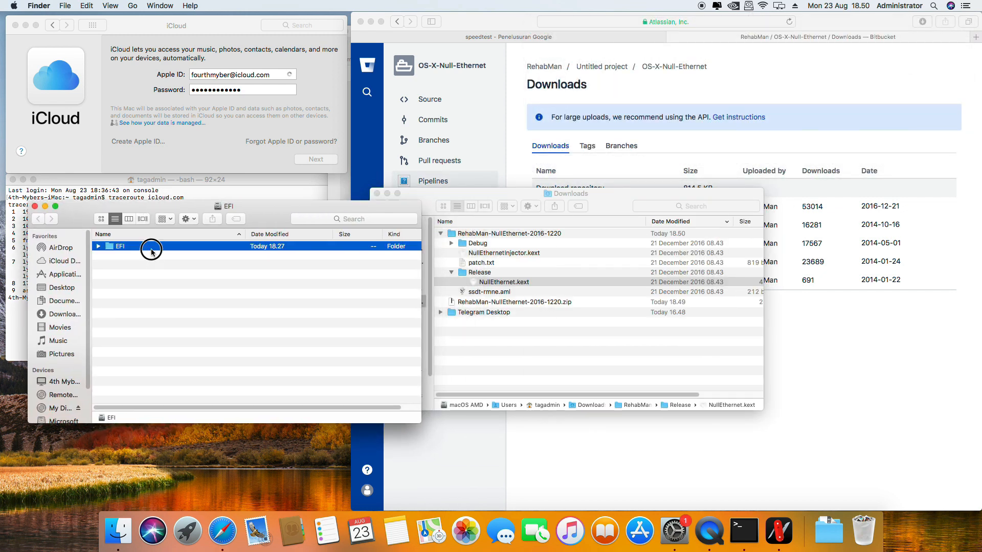
double_click(150, 255)
double_click(150, 247)
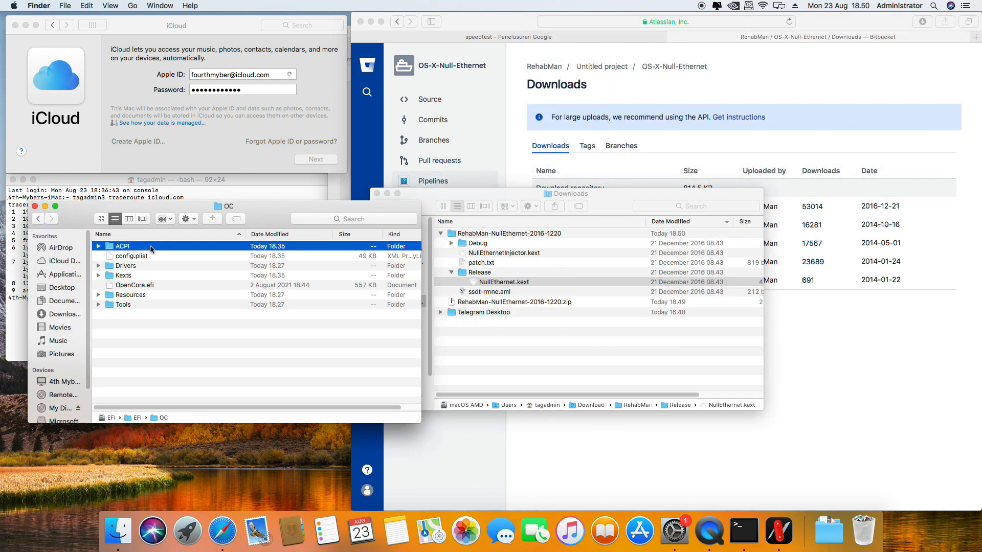
left_click(512, 292)
left_click_drag(513, 292, 248, 305)
Step: Copy NullEthernet.kext into EFI/OC/Kexts
left_click(38, 219)
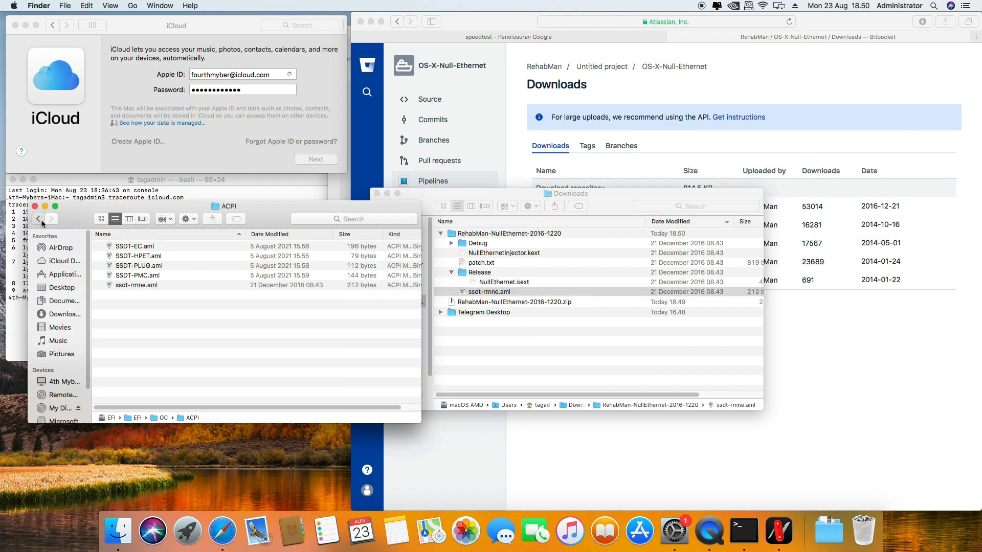
double_click(138, 276)
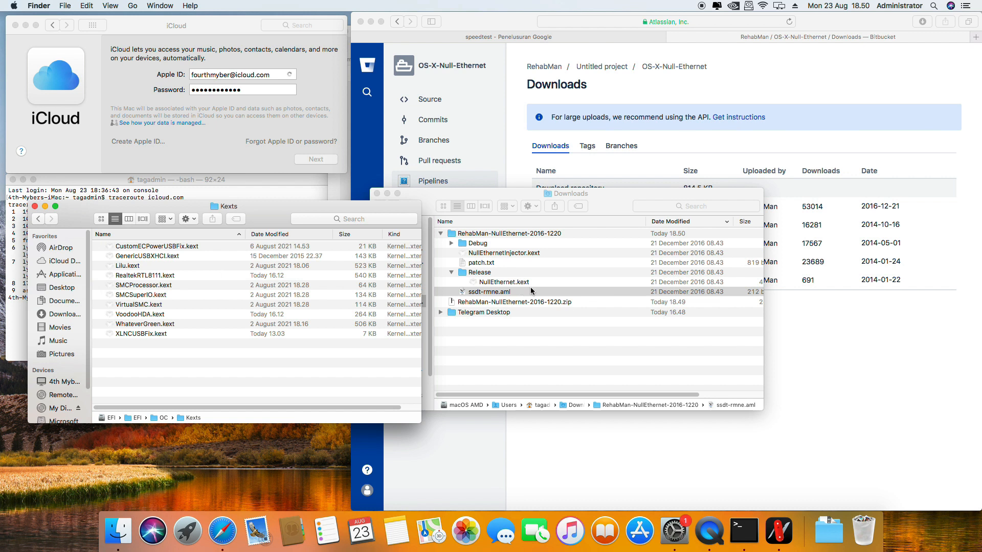
left_click(534, 286)
left_click_drag(534, 284, 258, 340)
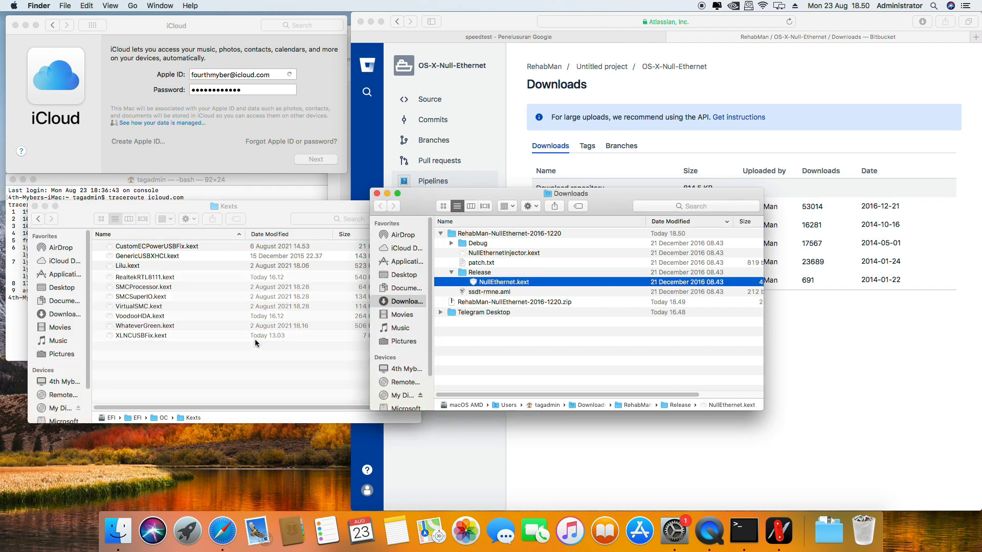
left_click(282, 204)
left_click_drag(282, 205, 731, 127)
left_click(489, 143)
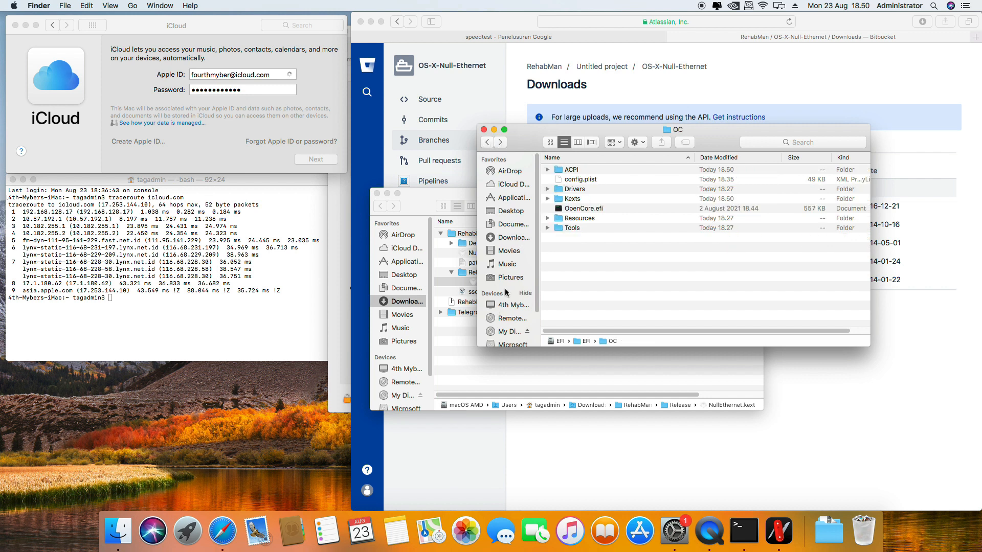
Step: Open the EFI's config.plist with OpenCore Configurator
left_click(580, 179)
right_click(583, 179)
mouse_move(641, 196)
left_click(777, 195)
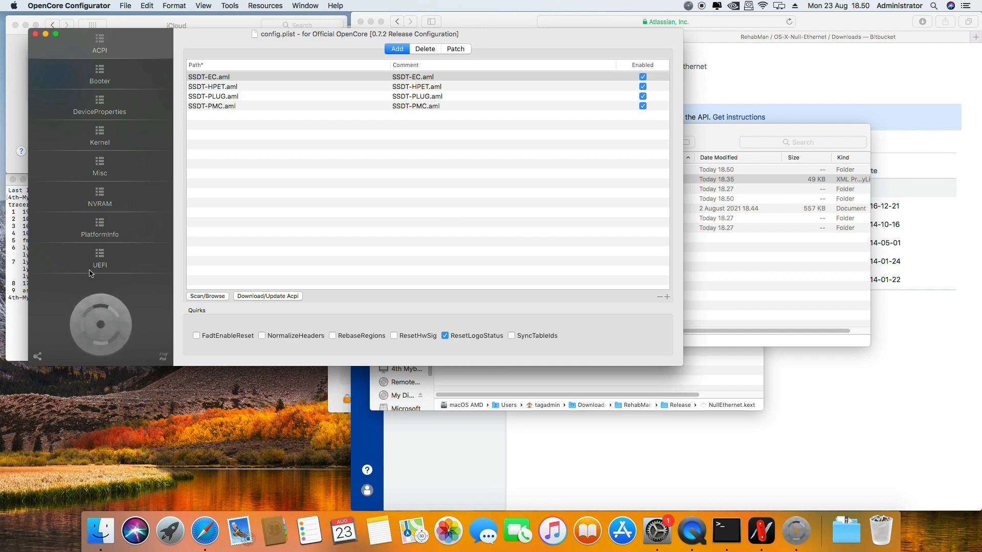
Step: Populate the PlatformInfo SMBIOS fields with MacBook5,1 model data
left_click(113, 236)
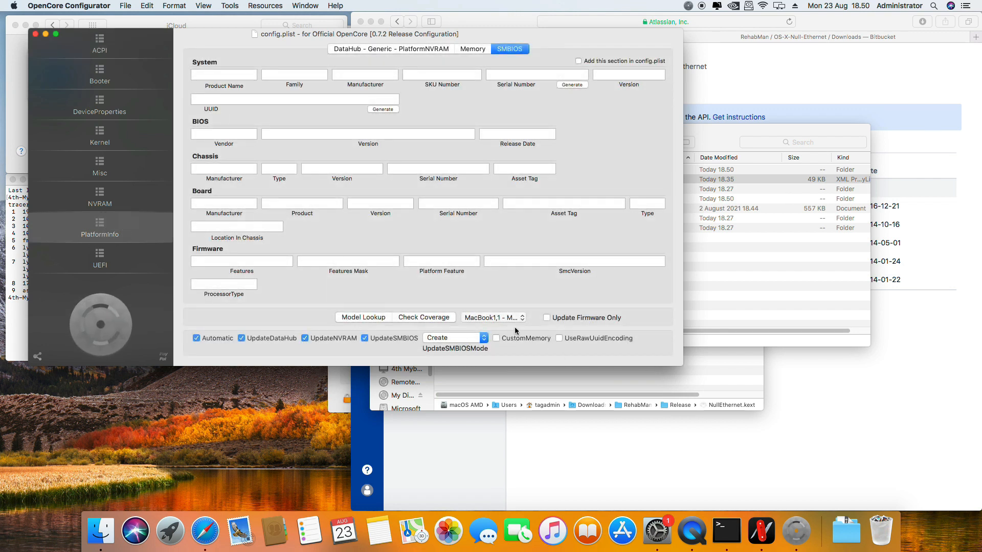
left_click(502, 317)
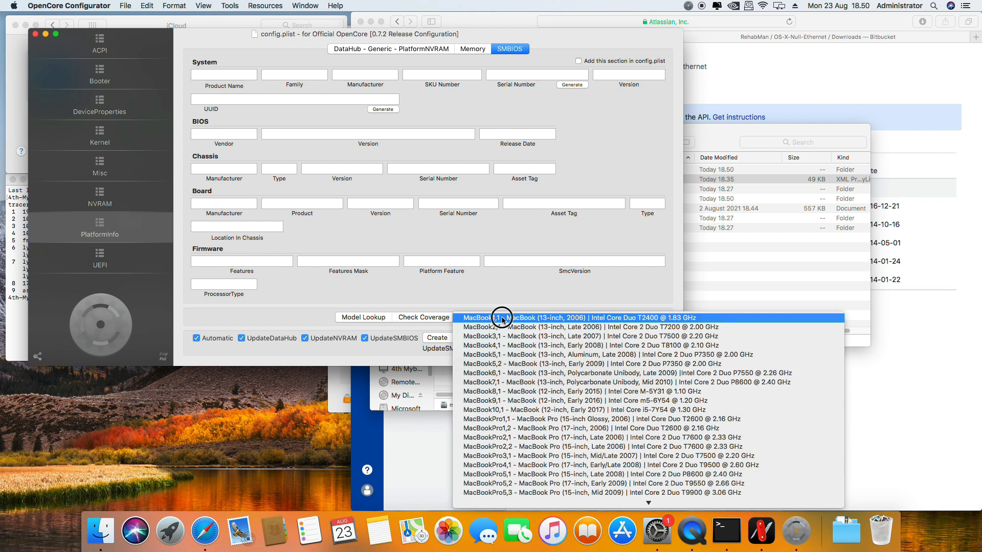
left_click(497, 354)
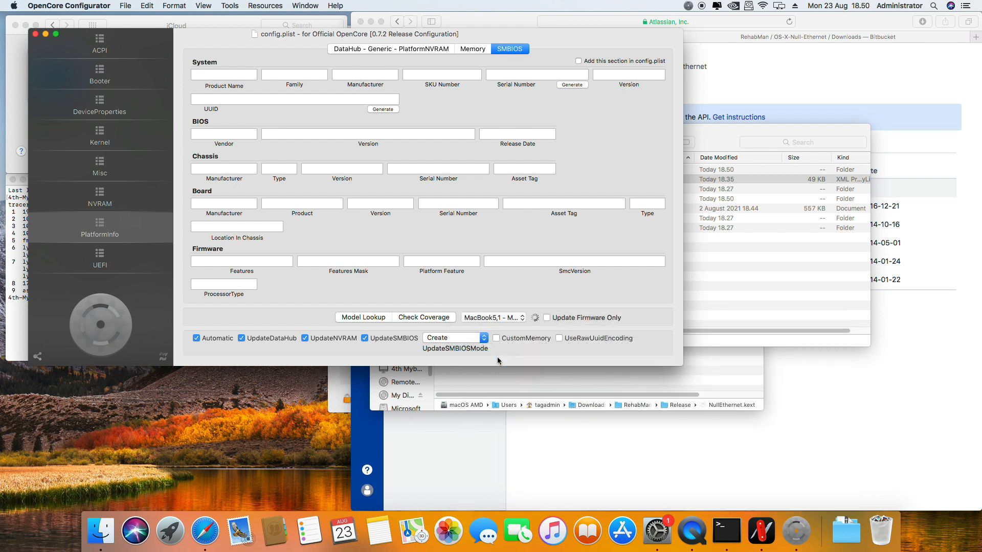
left_click(499, 317)
scroll(508, 335, "down", 10)
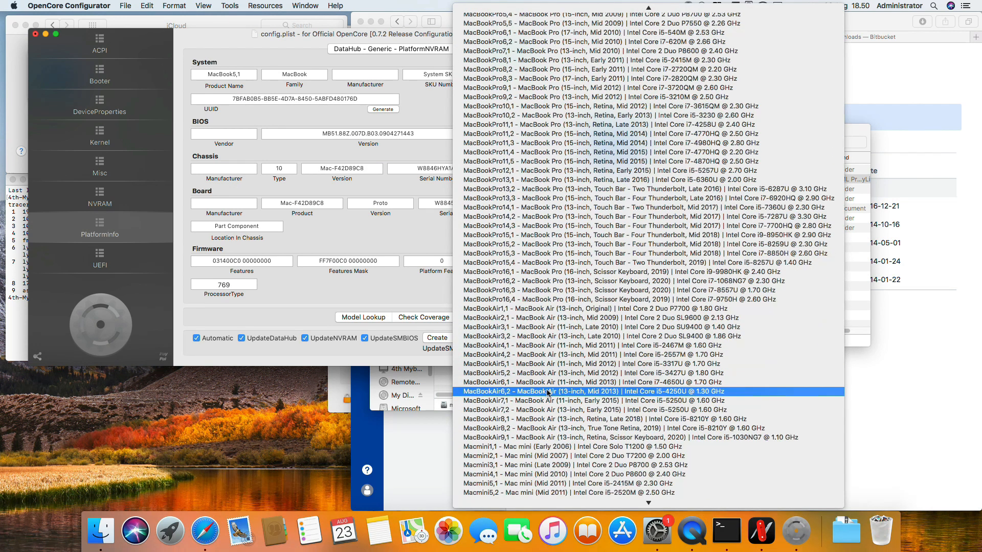
scroll(549, 392, "down", 10)
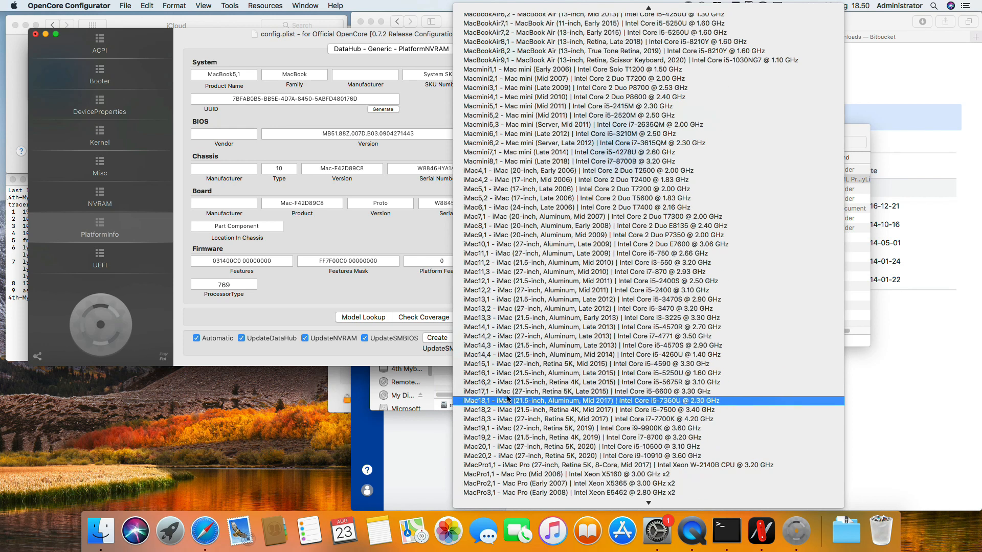
left_click(13, 7)
left_click(13, 6)
left_click(29, 18)
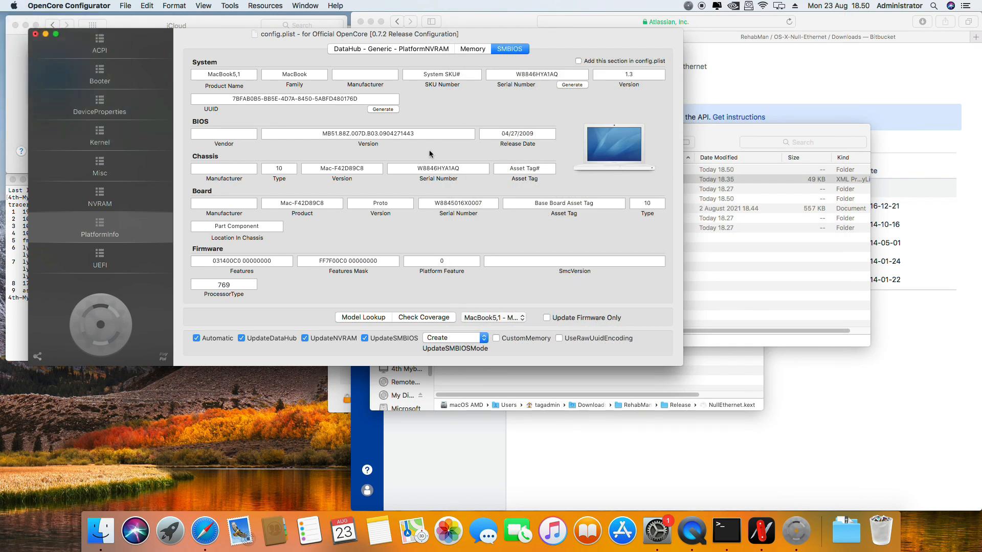
Step: Confirm Model Identifier iMac14,2 in System Report and check Hackintool's System summary
left_click(500, 246)
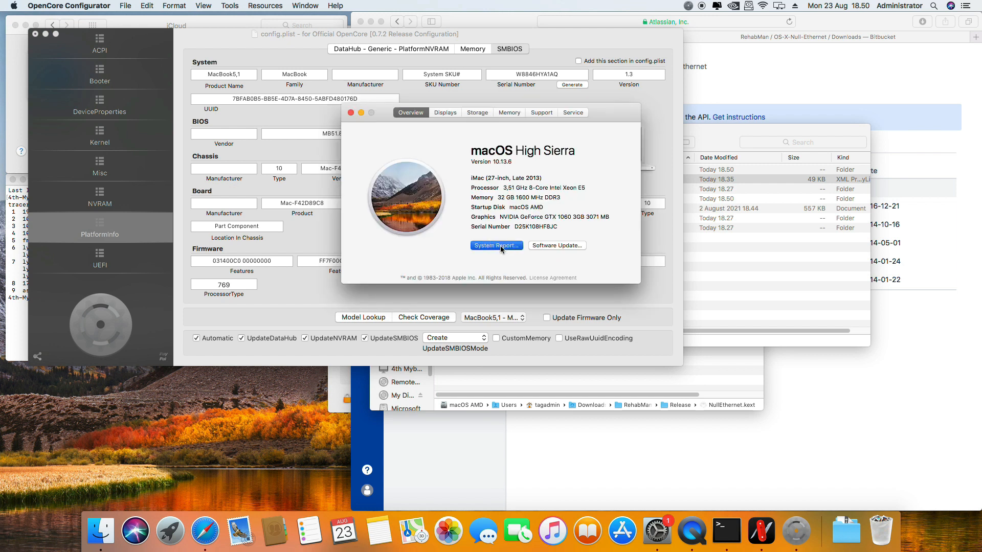
triple_click(278, 47)
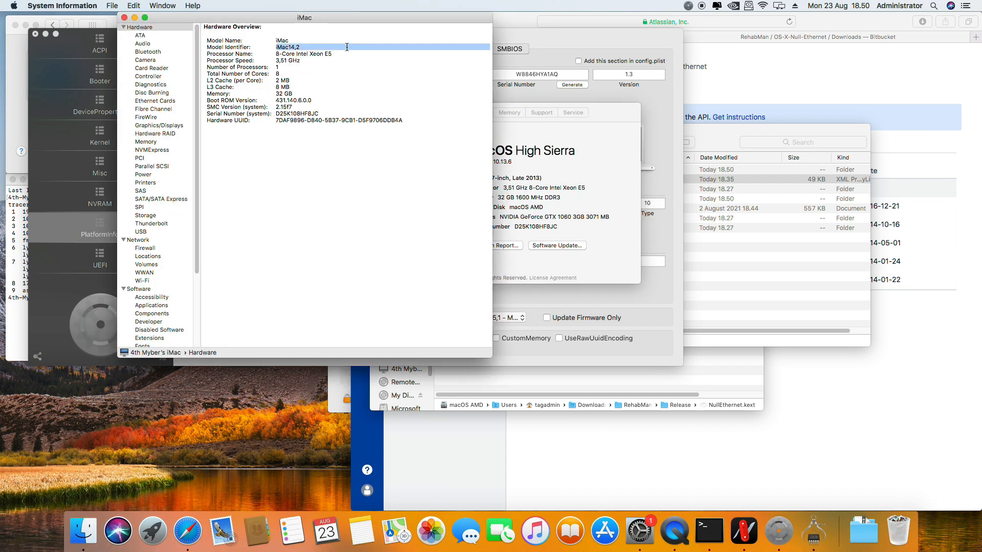
left_click(744, 531)
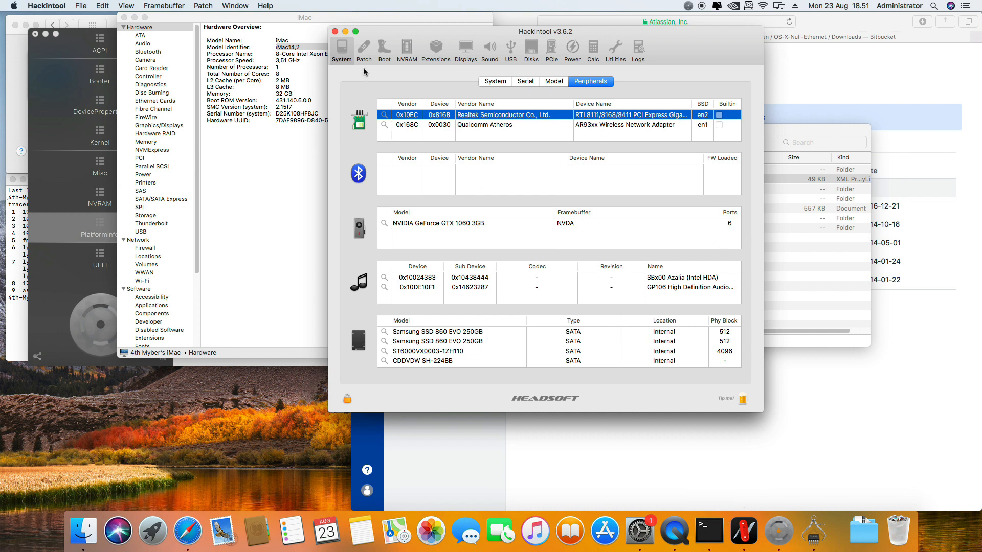
left_click(500, 83)
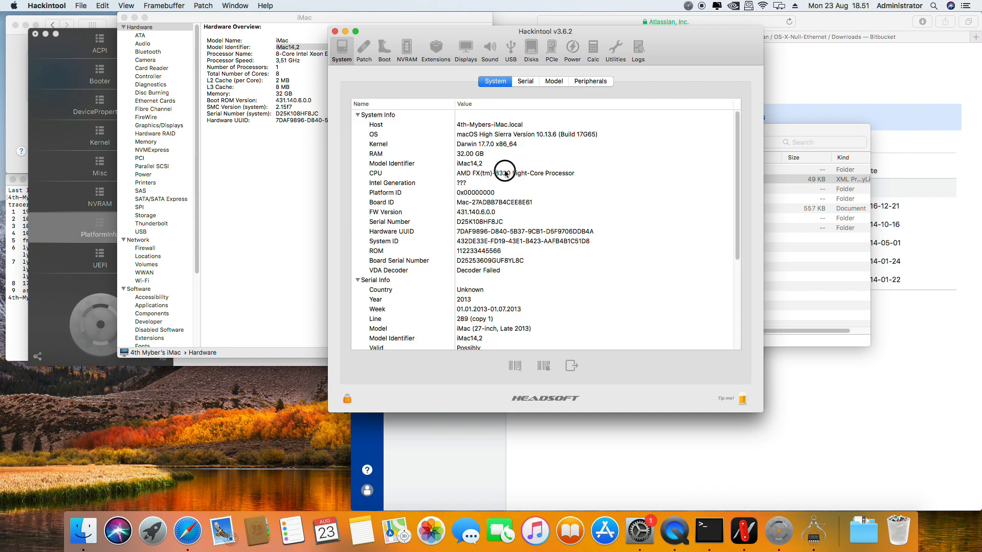
left_click(507, 175)
left_click(188, 534)
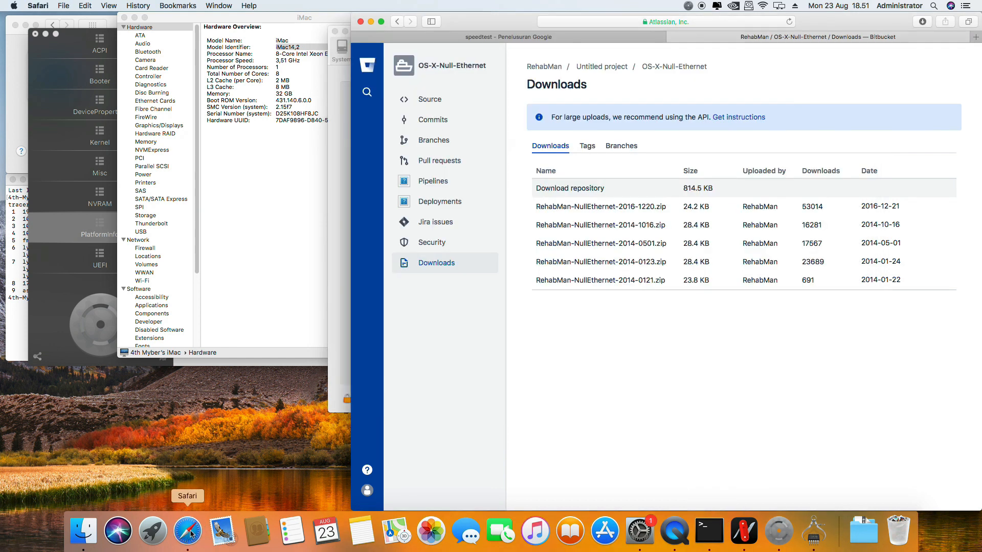
Step: Search 'Dortania OpenCore AMD Bulldozer' in a new tab and open the guide's PlatformInfo section
key("super+t")
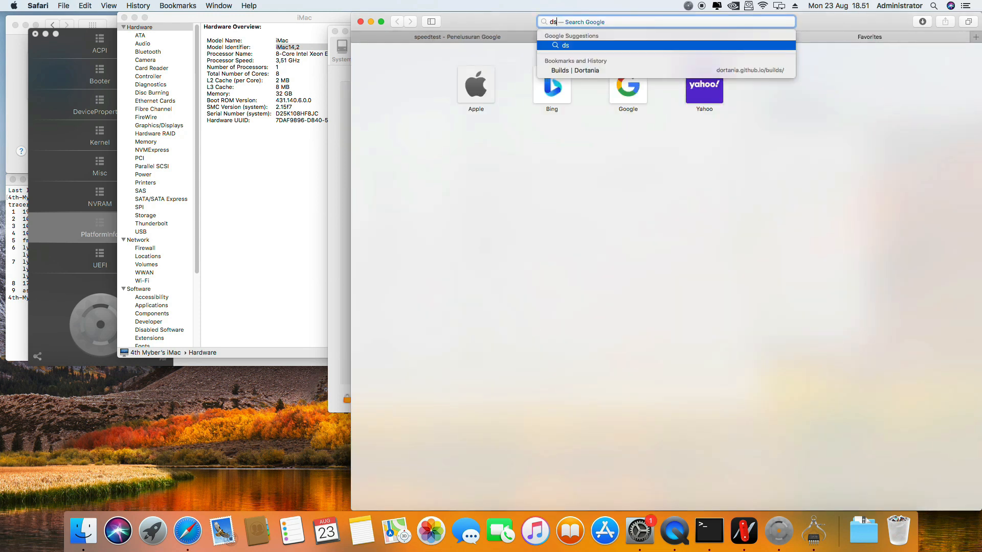
type("Dortania")
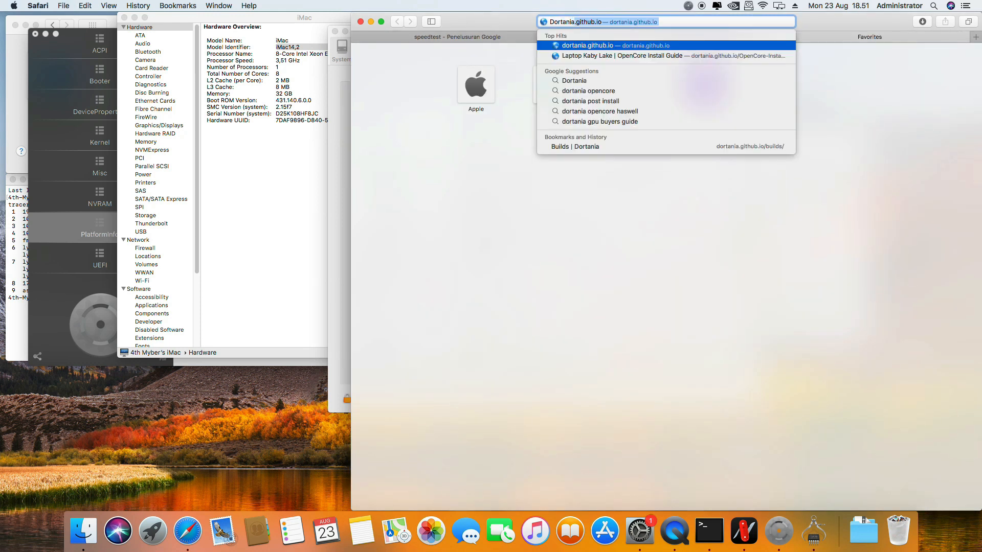
type(" OpenCore A")
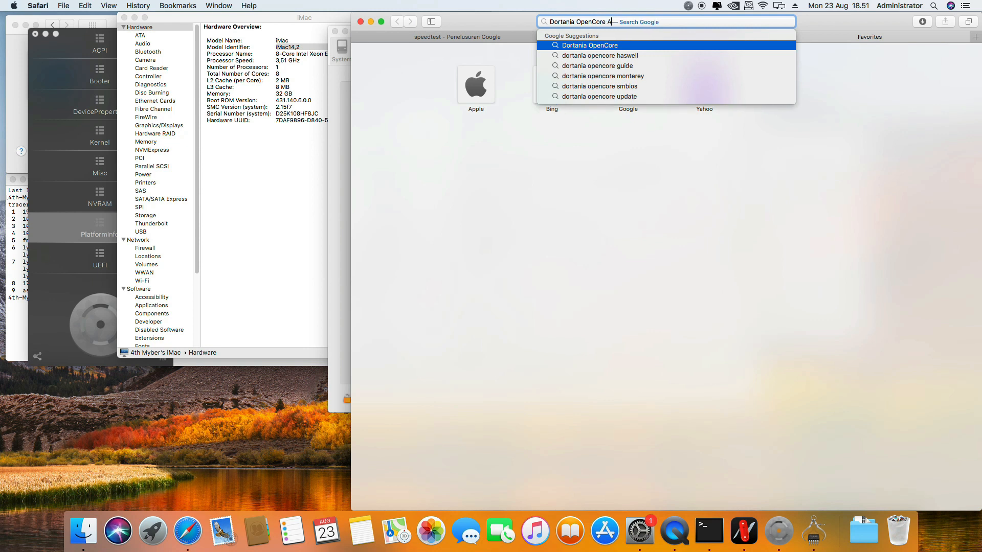
type("MD Bulldo")
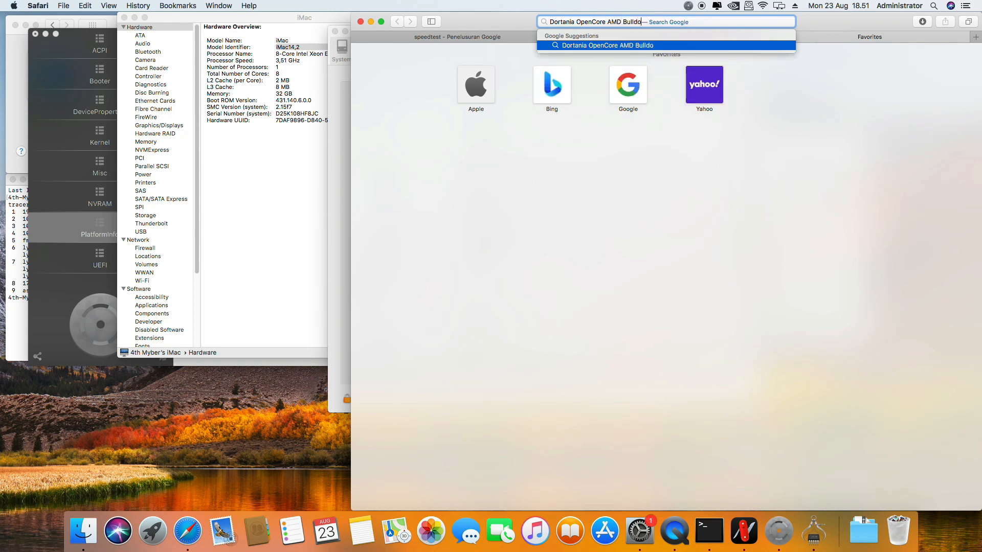
type("zer")
key("Return")
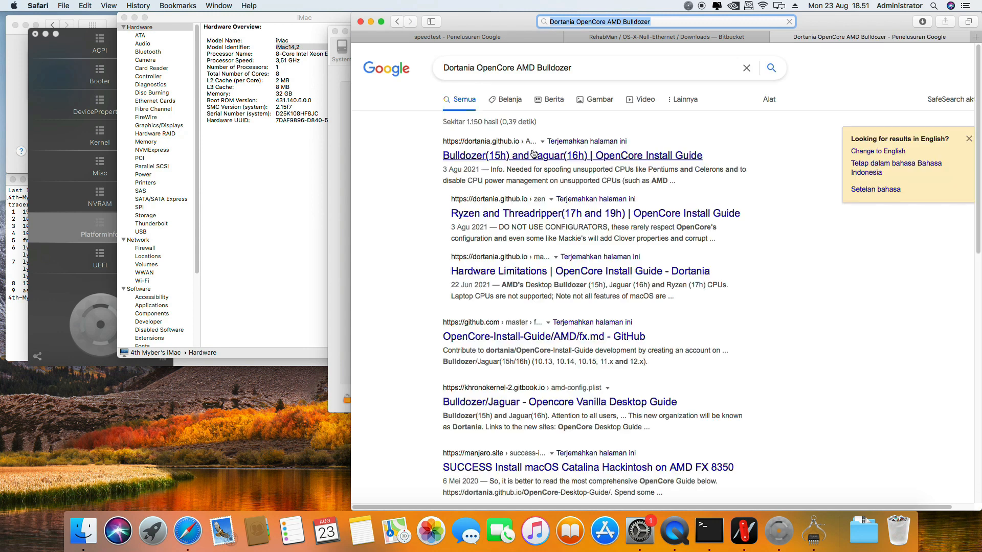
left_click(528, 157)
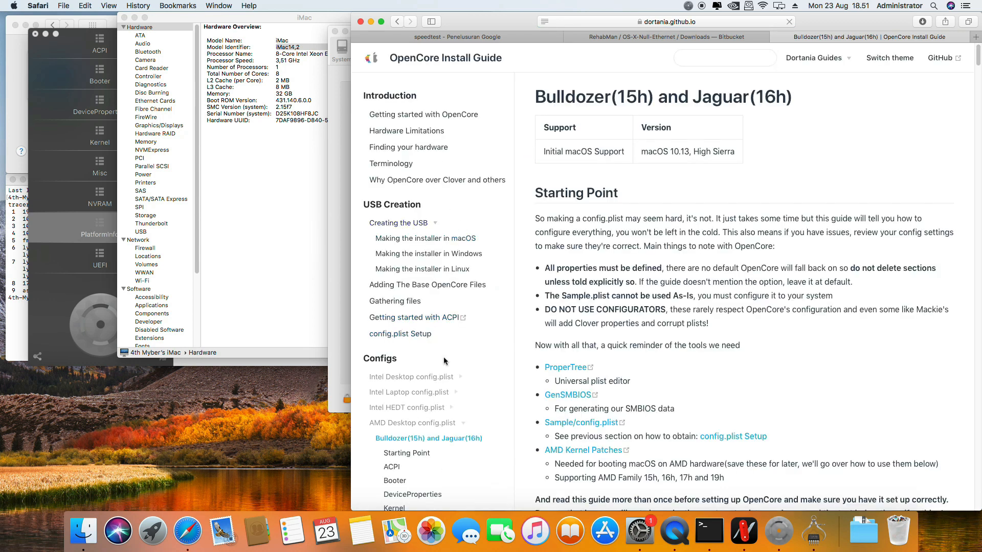
scroll(444, 362, "down", 5)
left_click(409, 349)
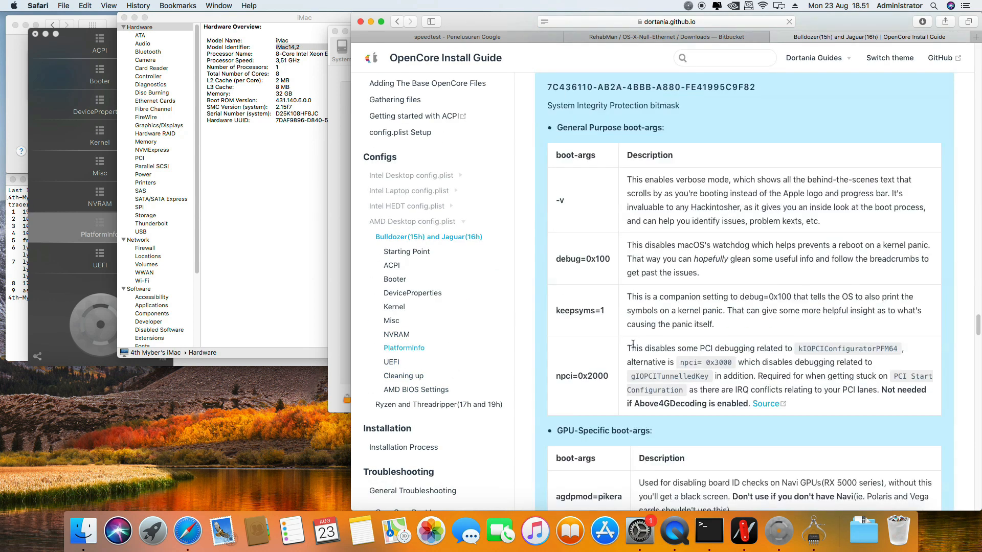
scroll(633, 346, "down", 6)
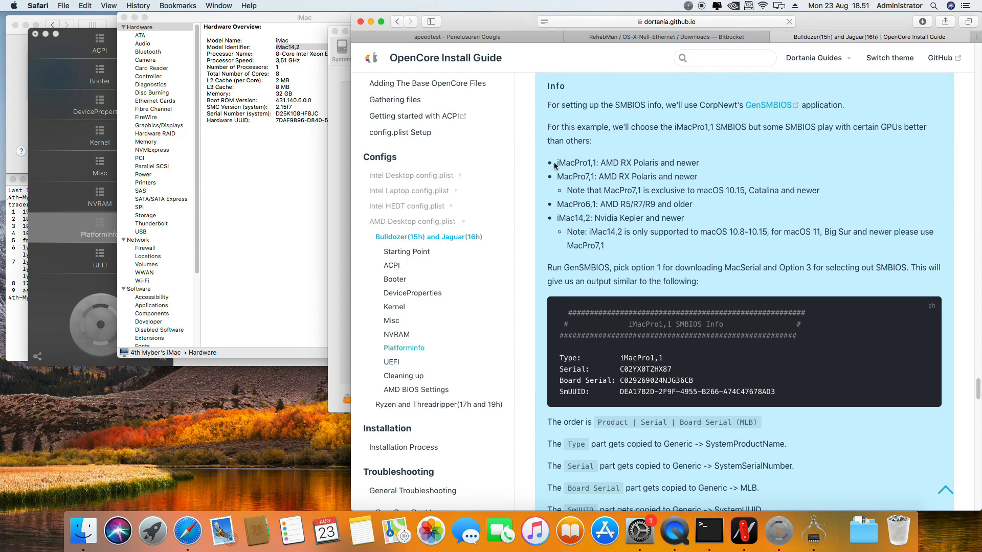
scroll(556, 166, "up", 4)
left_click(557, 167)
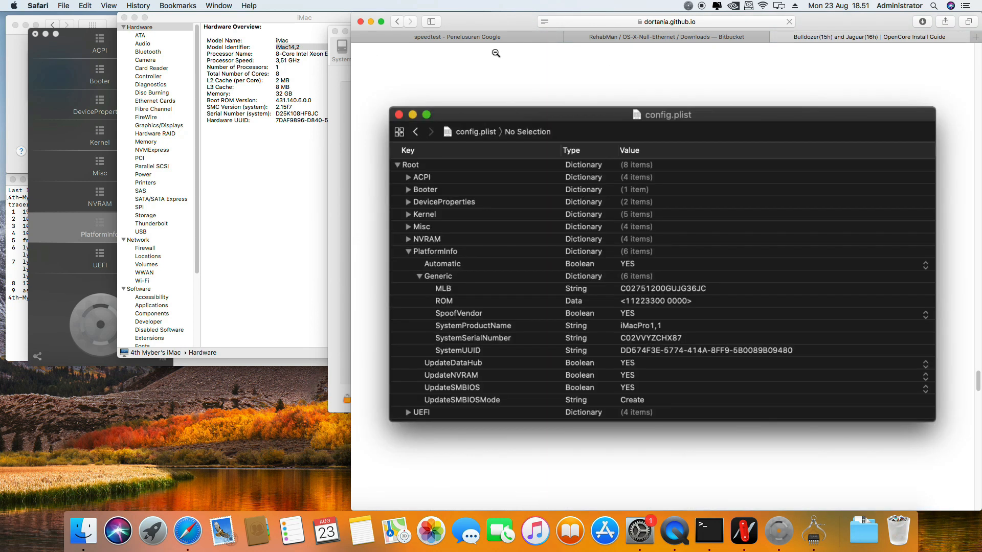
Step: Reopen the Bulldozer/Jaguar guide's PlatformInfo section and highlight its recommended SMBIOS model list
left_click(397, 22)
left_click(397, 22)
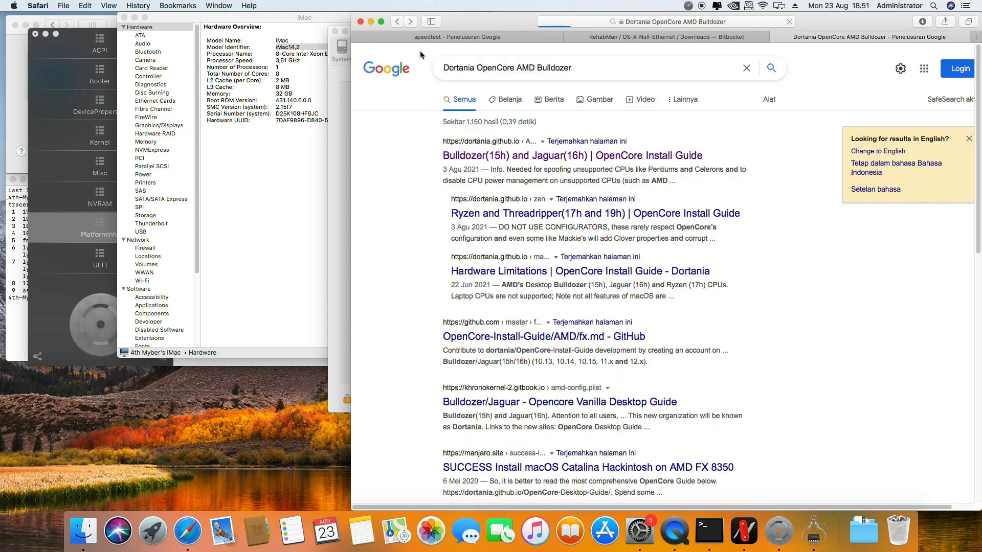
left_click(515, 154)
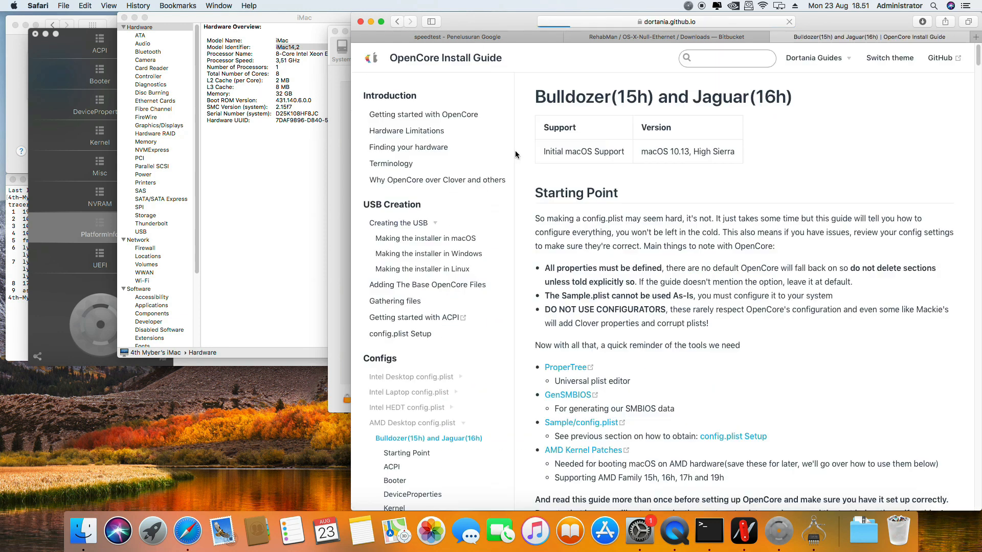
scroll(432, 257, "down", 12)
scroll(432, 257, "up", 6)
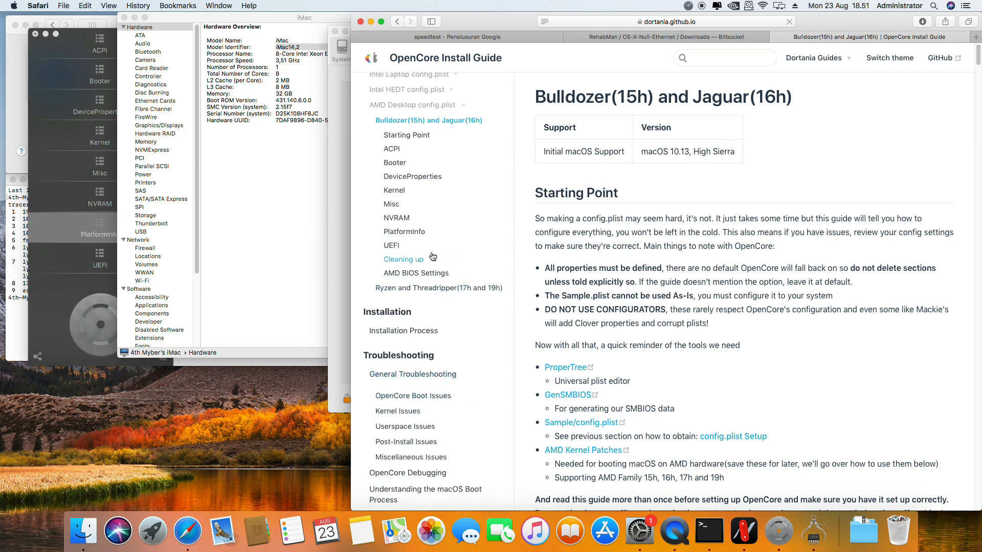
left_click(404, 232)
scroll(602, 280, "down", 5)
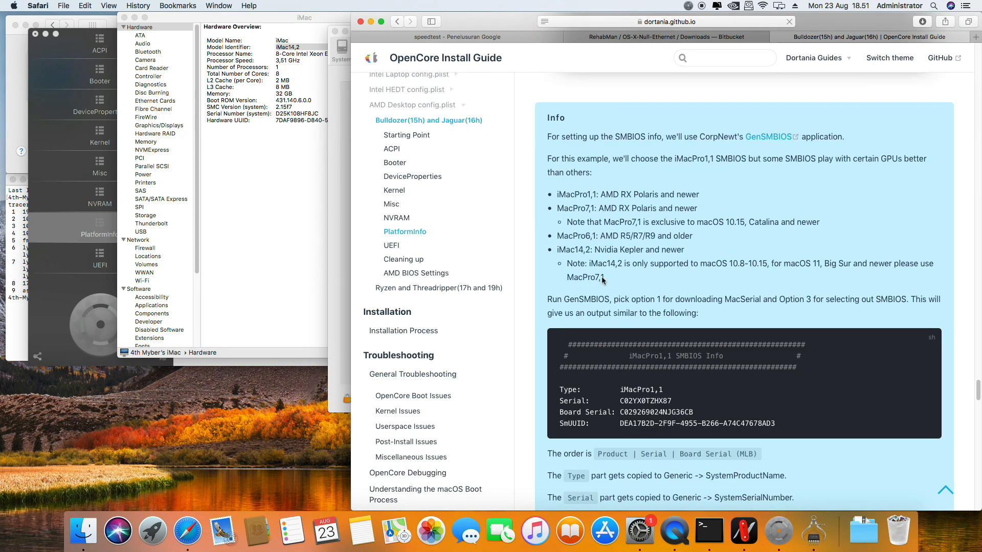
left_click_drag(555, 192, 675, 273)
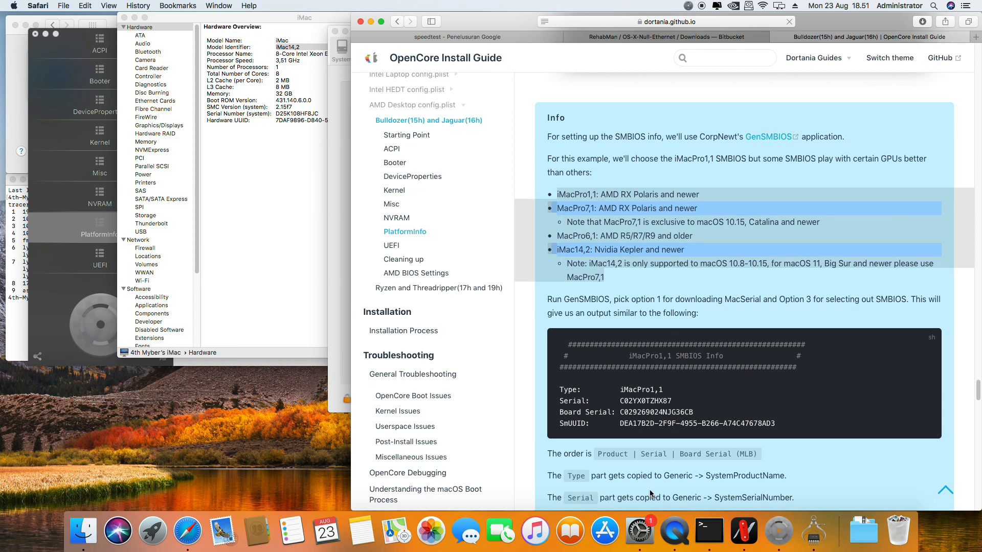
left_click(779, 531)
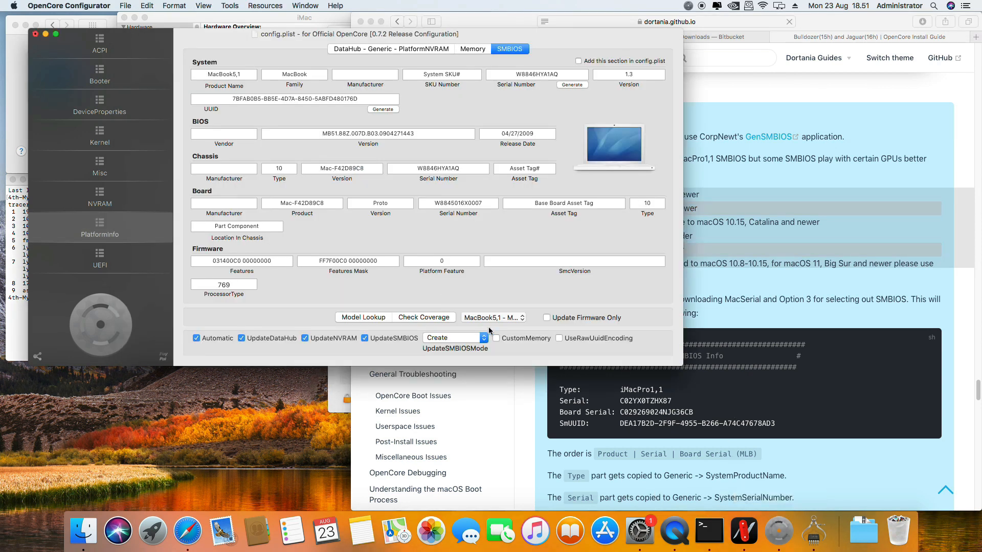
Step: Generate an iMac14,2 SMBIOS and review its DataHub, Generic and PlatformNVRAM values
left_click(494, 318)
scroll(532, 353, "down", 15)
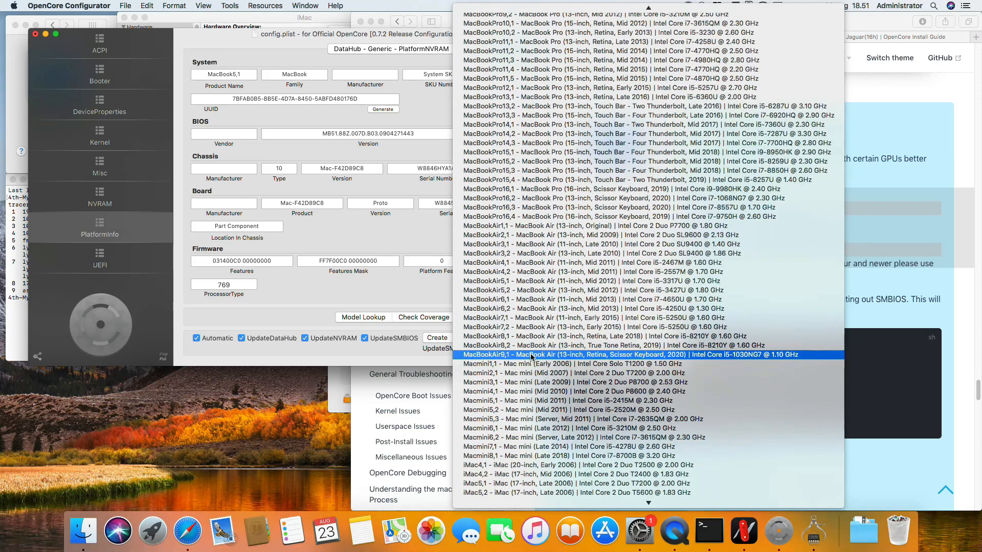
scroll(532, 356, "down", 20)
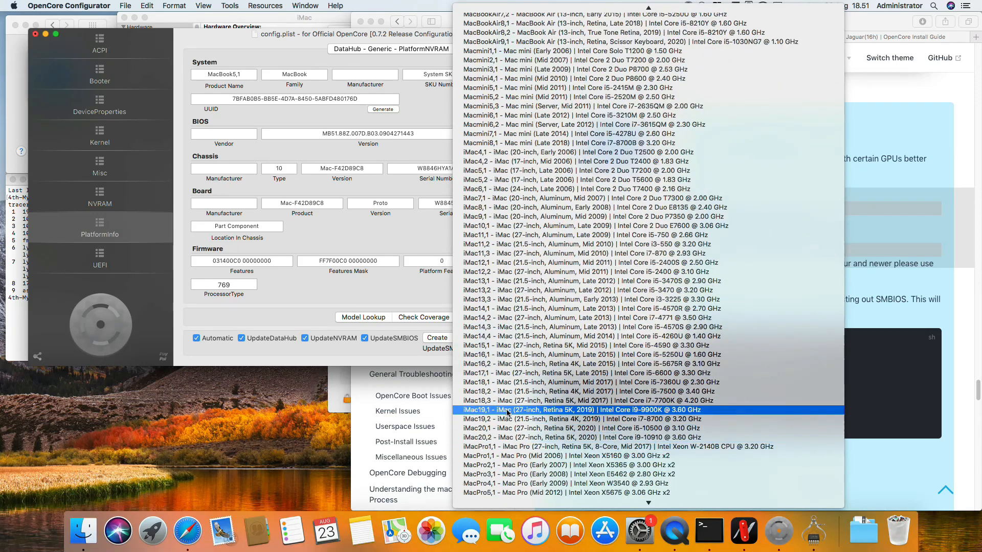
left_click(499, 318)
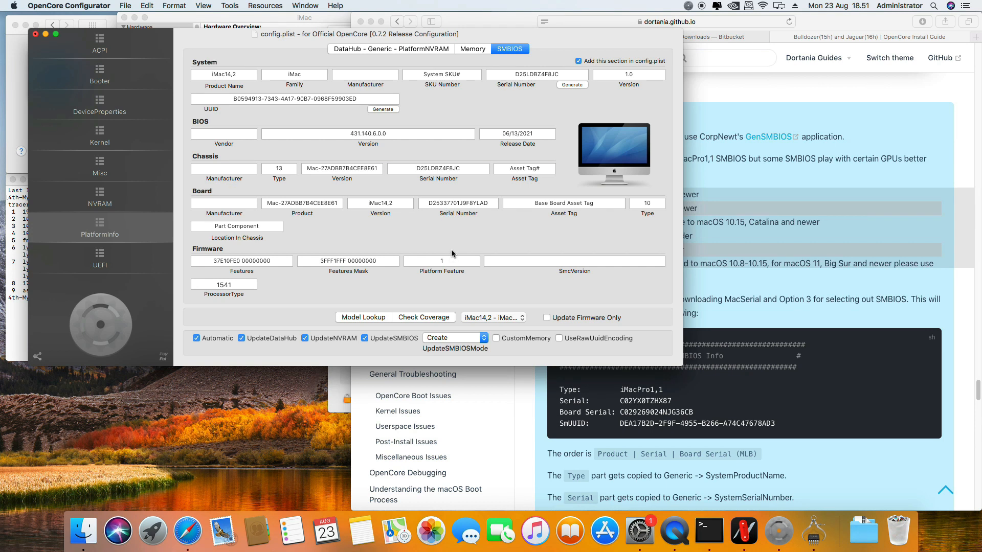
left_click(380, 49)
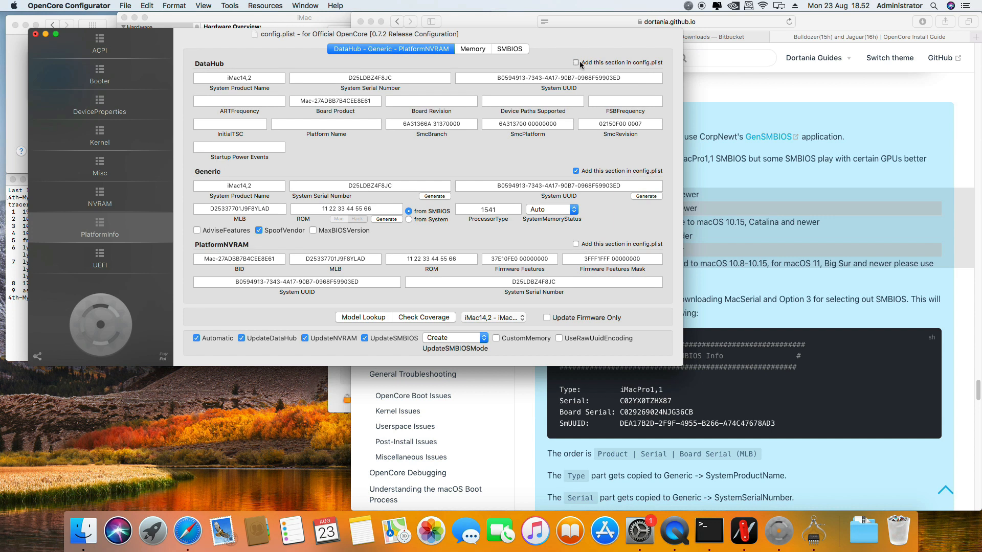
left_click(517, 50)
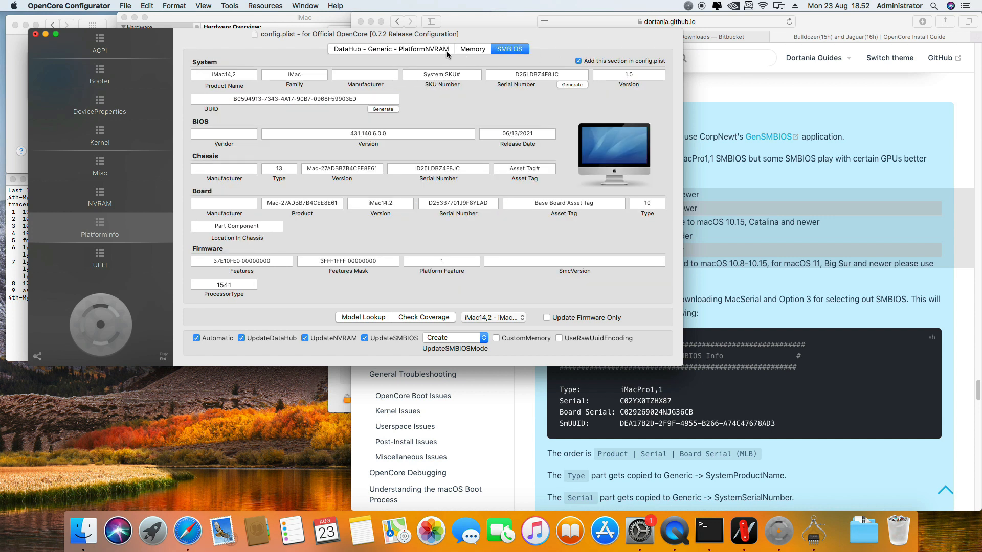
left_click(424, 51)
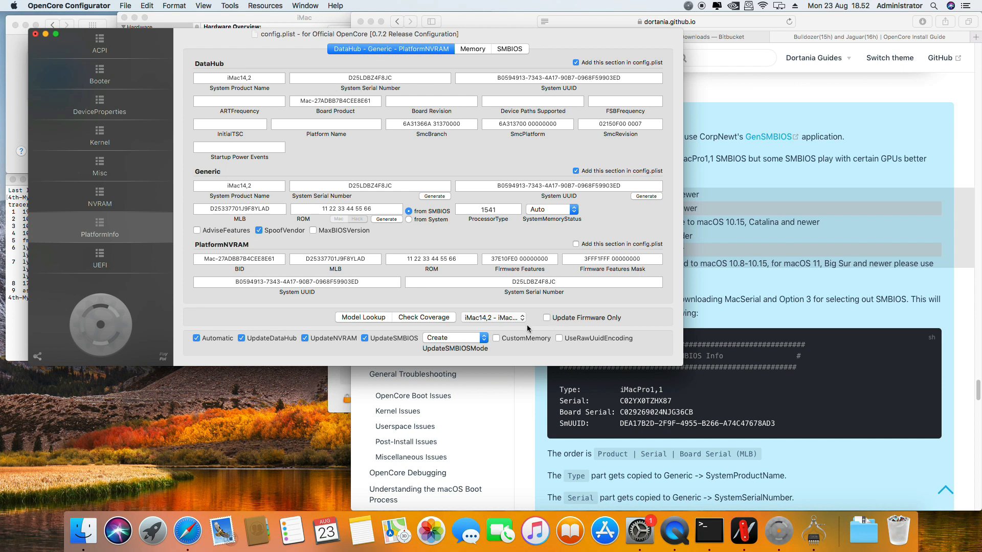
Step: Change the SMBIOS model to iMacPro1,1
left_click(507, 317)
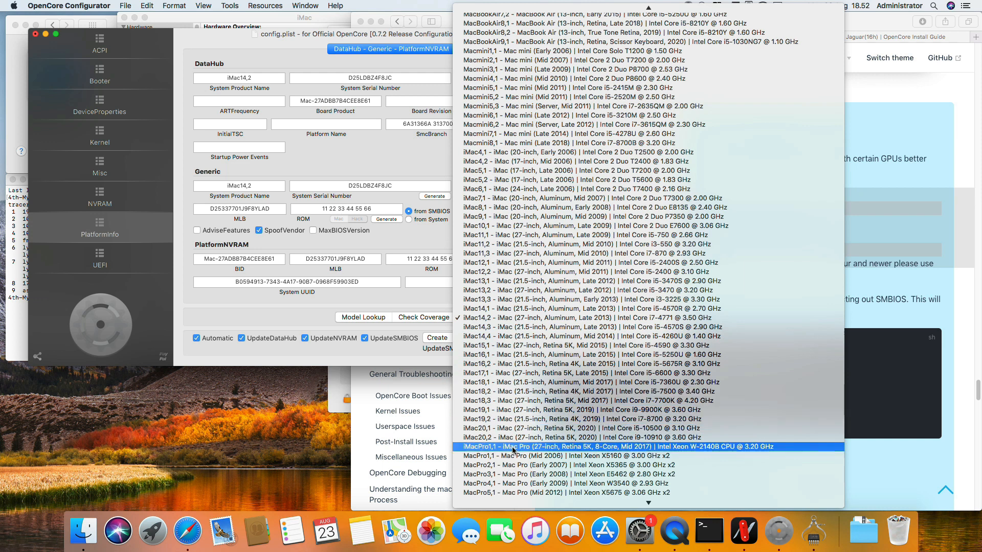
left_click(862, 438)
left_click(861, 439)
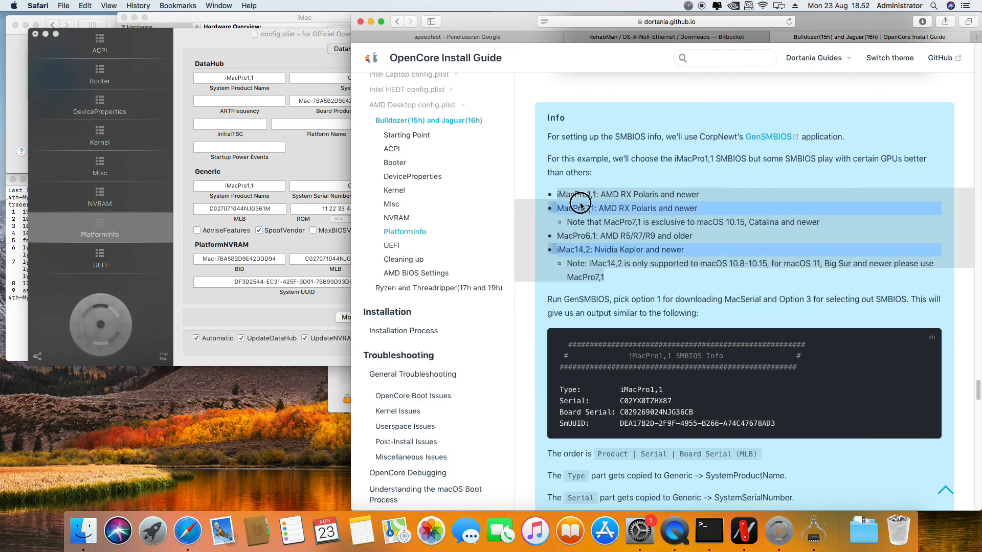
Step: Highlight the guide's line recommending iMac14,2 for Nvidia Kepler GPUs
left_click(566, 195)
triple_click(566, 195)
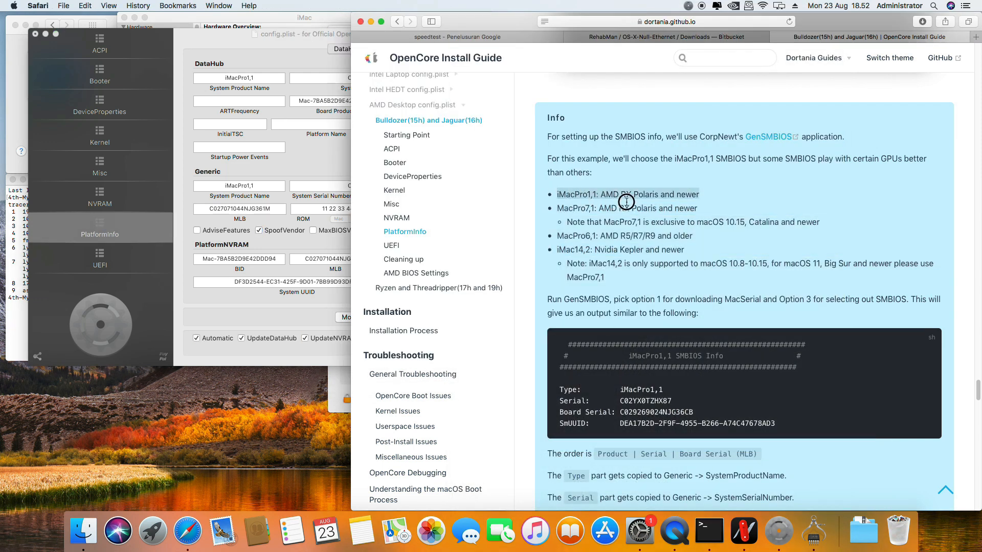
left_click(695, 208)
mouse_move(595, 251)
left_mouse_down()
mouse_move(615, 250)
mouse_move(586, 252)
mouse_move(611, 250)
left_mouse_up()
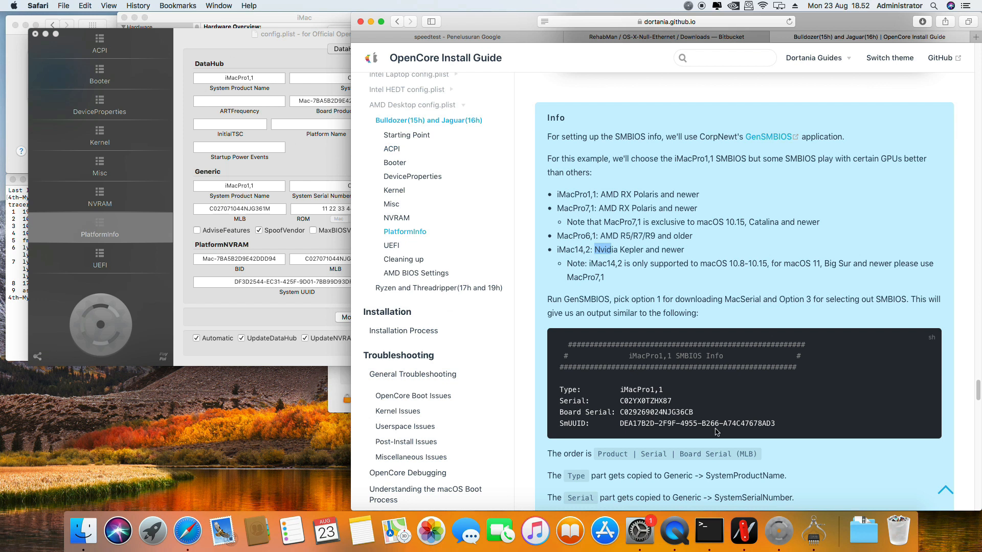
Step: Confirm in About This Mac that the graphics card is an NVIDIA GeForce GTX 1060 3GB
left_click(9, 6)
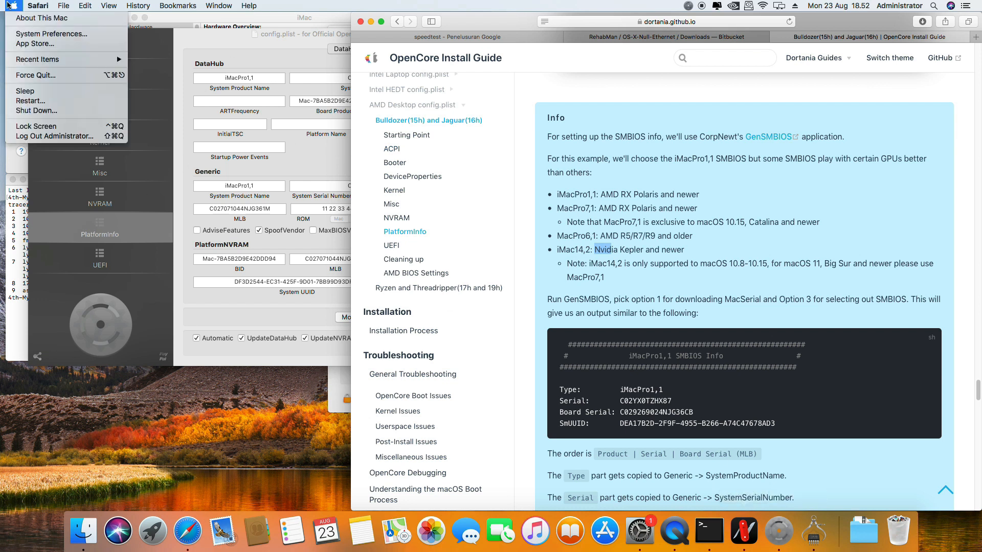
left_click(41, 17)
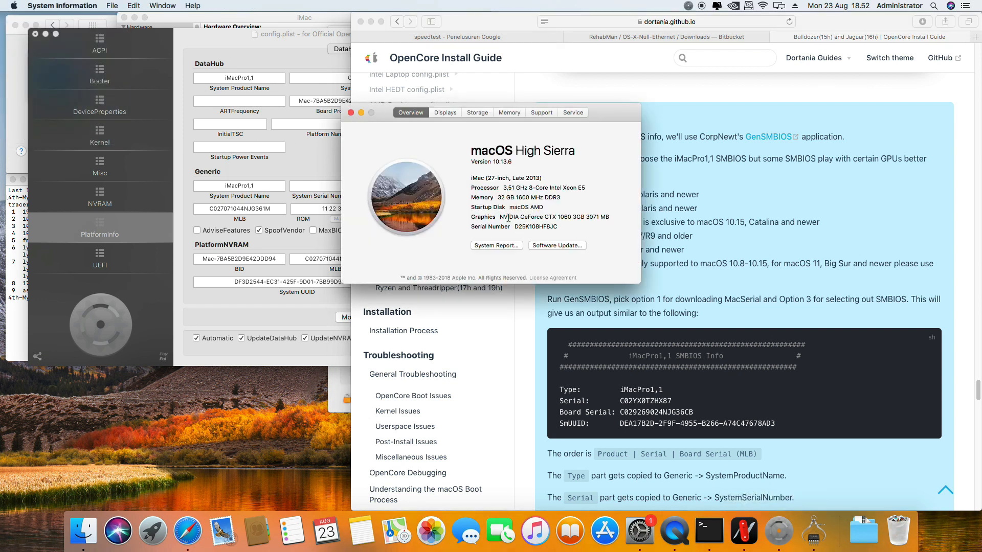
left_click_drag(499, 217, 610, 217)
left_click(718, 249)
left_click_drag(558, 252, 592, 251)
left_click(308, 318)
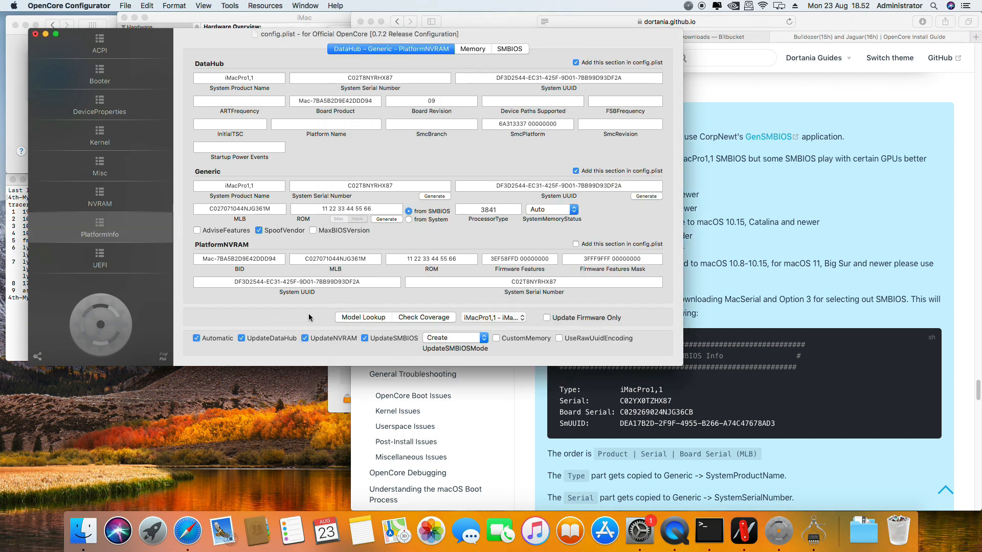
Step: Regenerate SMBIOS for iMac14,2, toggle the DataHub section, and select the Generic ROM value
left_click(493, 317)
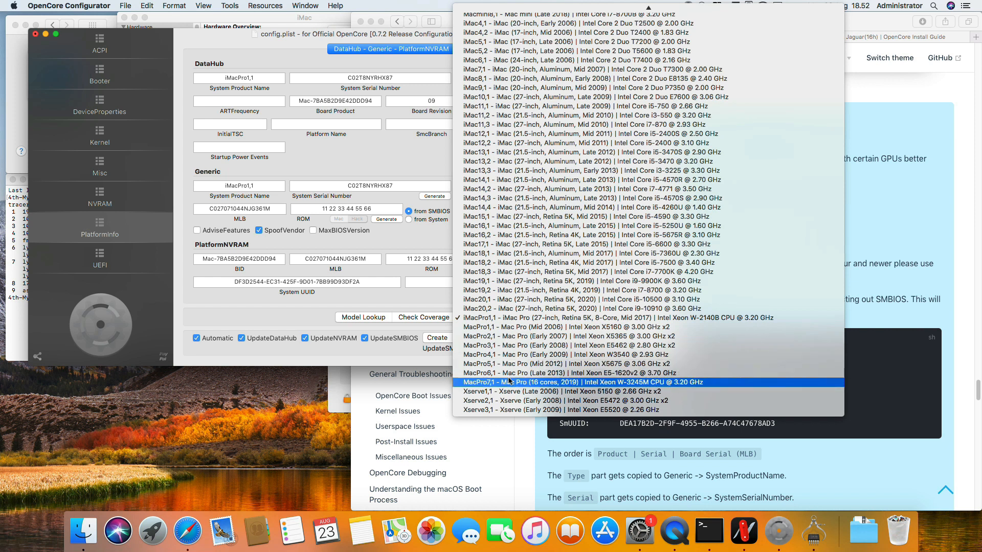
left_click(506, 189)
double_click(267, 186)
double_click(270, 77)
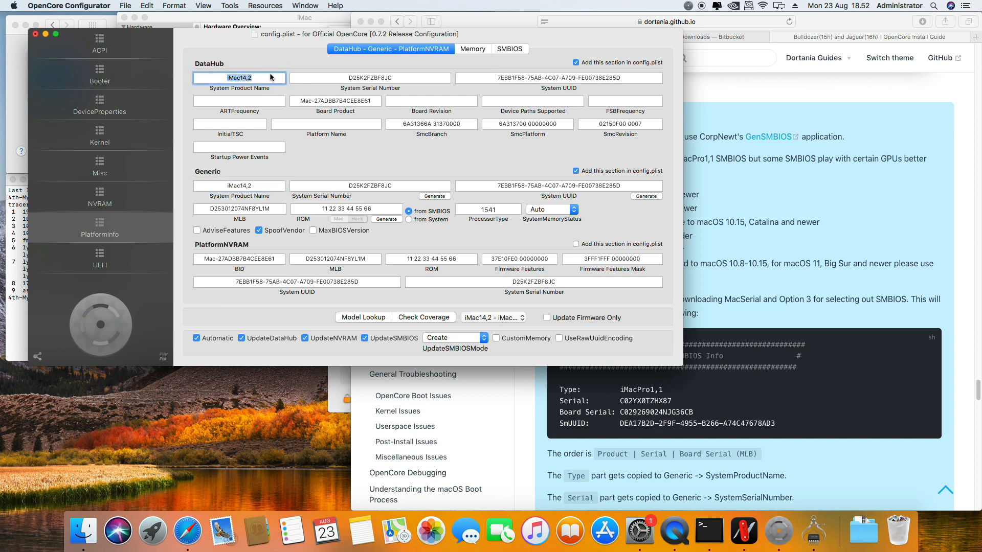
left_click(577, 62)
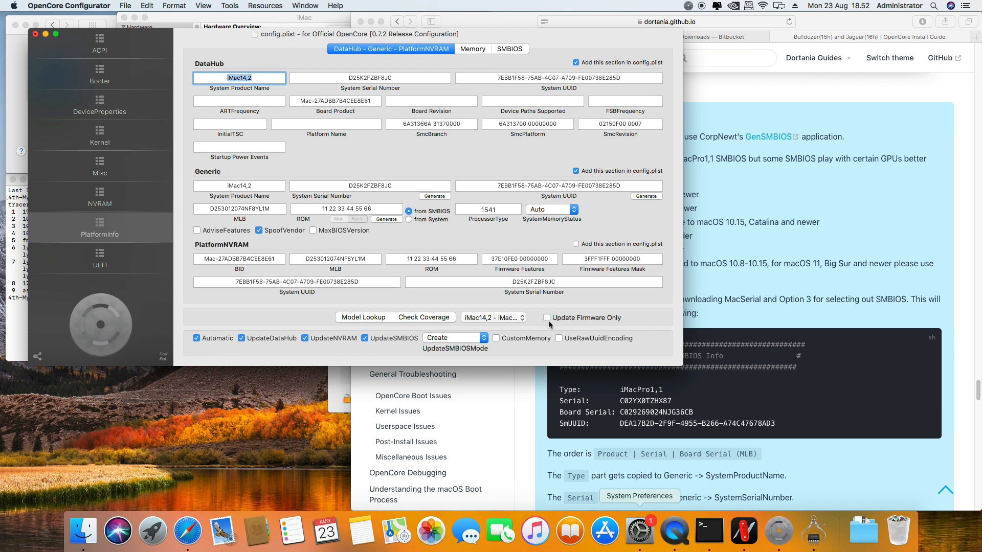
left_click_drag(373, 210, 314, 204)
Step: Select the PlatformNVRAM ROM value, then bring up the Wi-Fi network settings in System Preferences
left_click_drag(454, 259, 396, 259)
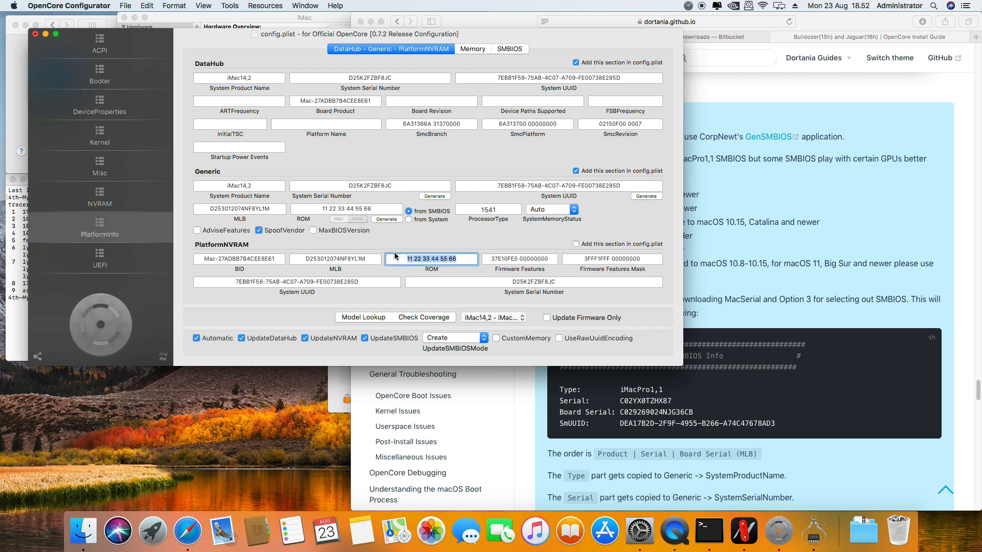
left_click(640, 532)
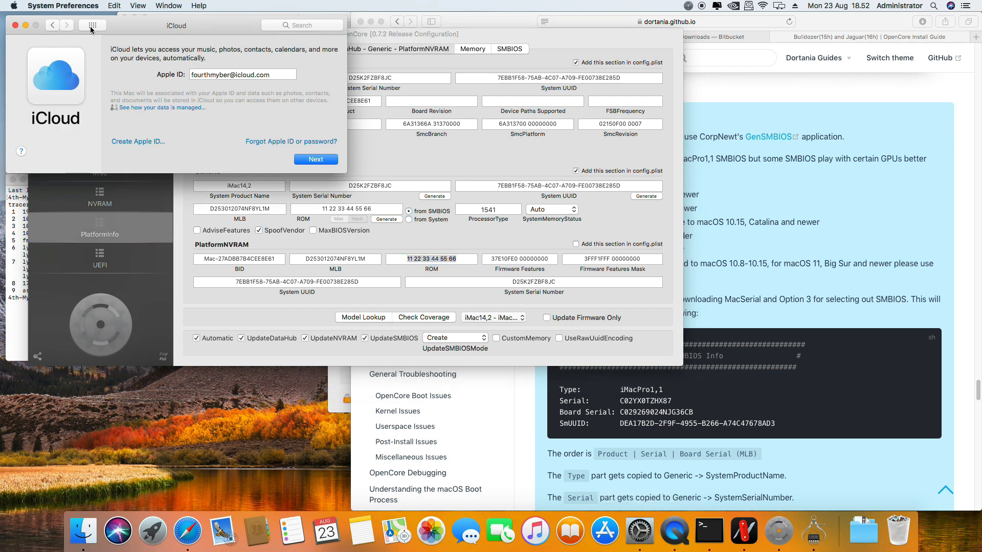
left_click(92, 25)
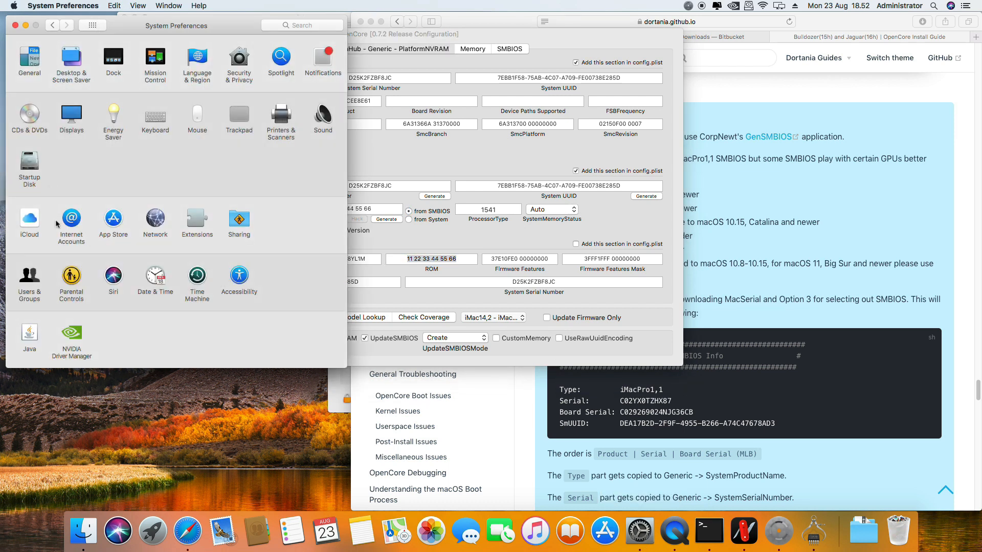
left_click(153, 219)
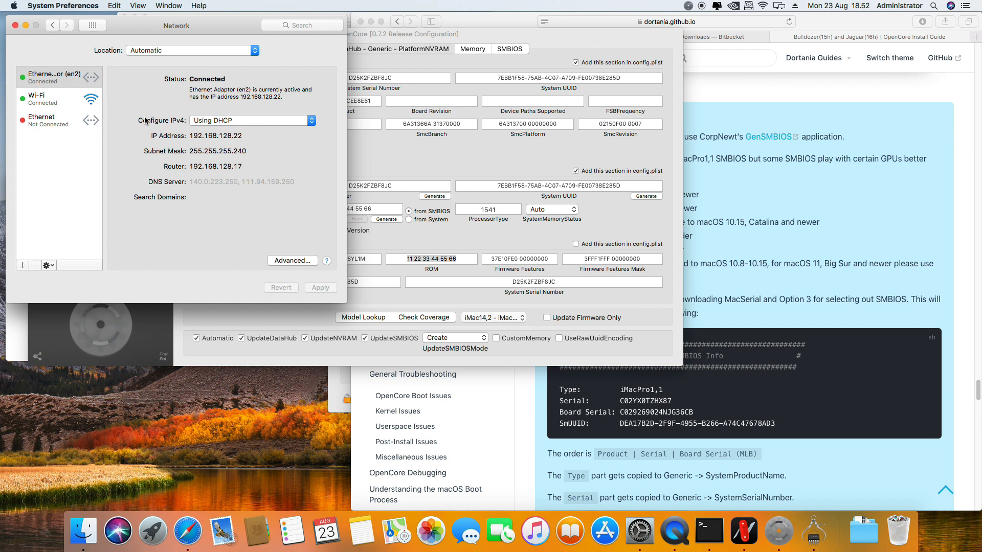
left_click(51, 99)
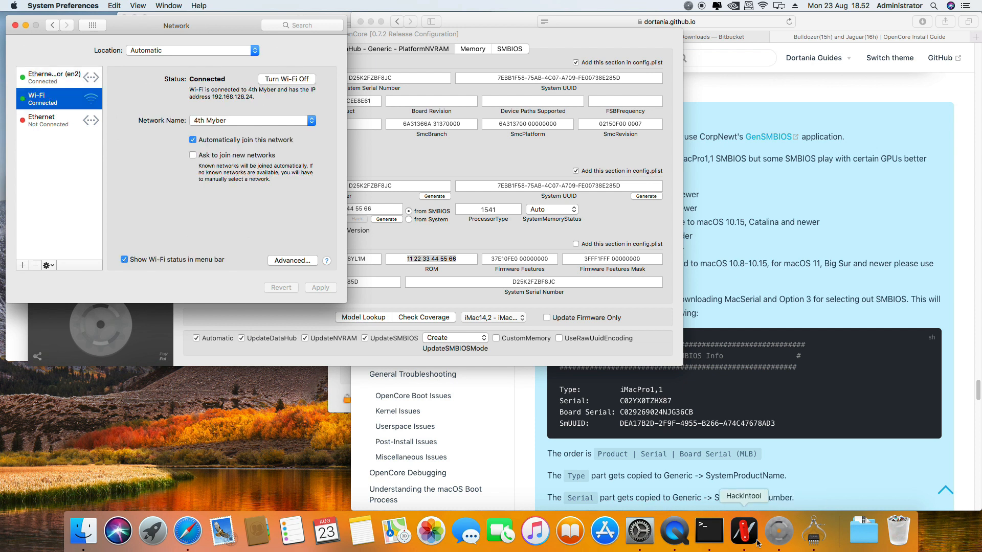
Step: Identify the Qualcomm Atheros Wi-Fi adapter in Hackintool and select its MAC address in the Wi-Fi Hardware settings
left_click(744, 532)
left_click(610, 86)
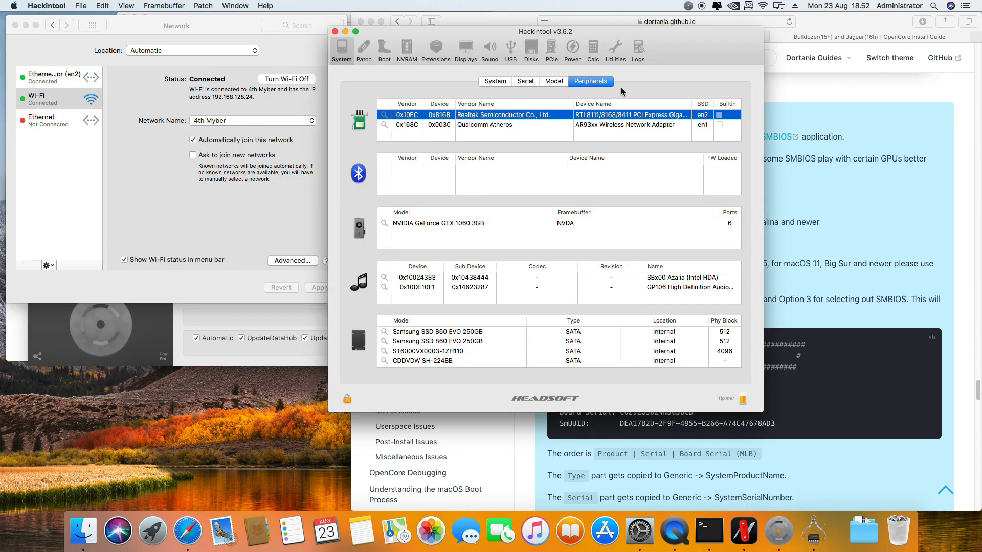
left_click(660, 125)
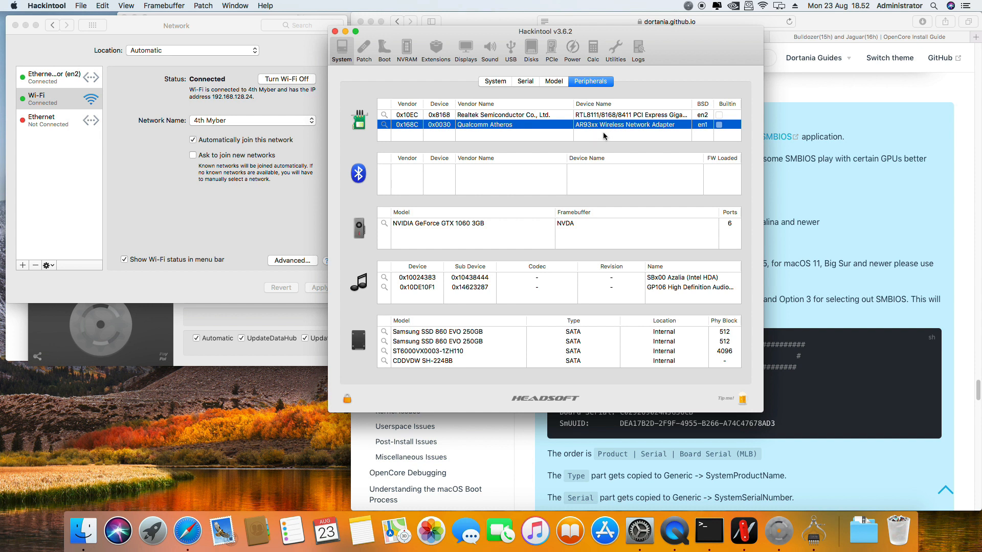
left_click(62, 106)
left_click(300, 263)
left_click(267, 68)
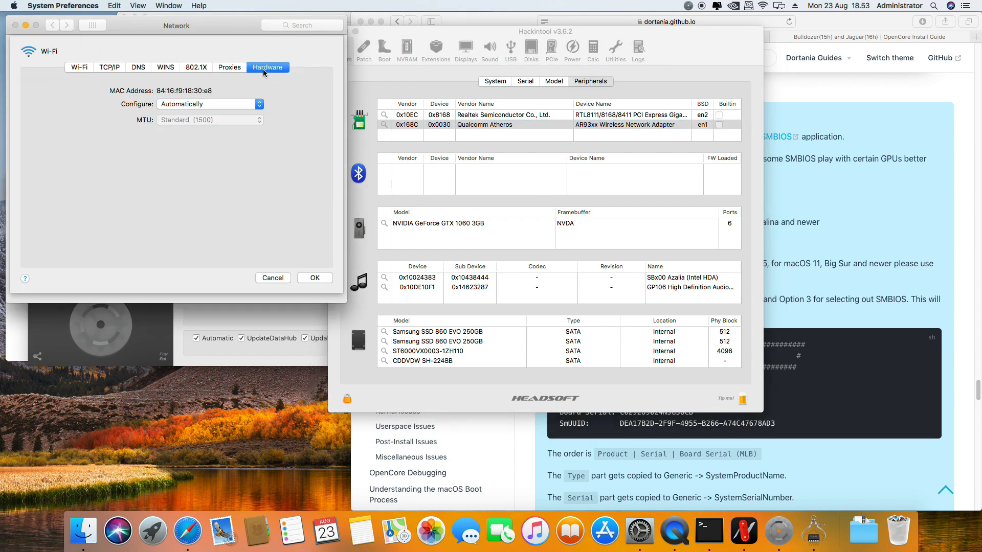
left_click_drag(214, 91, 157, 90)
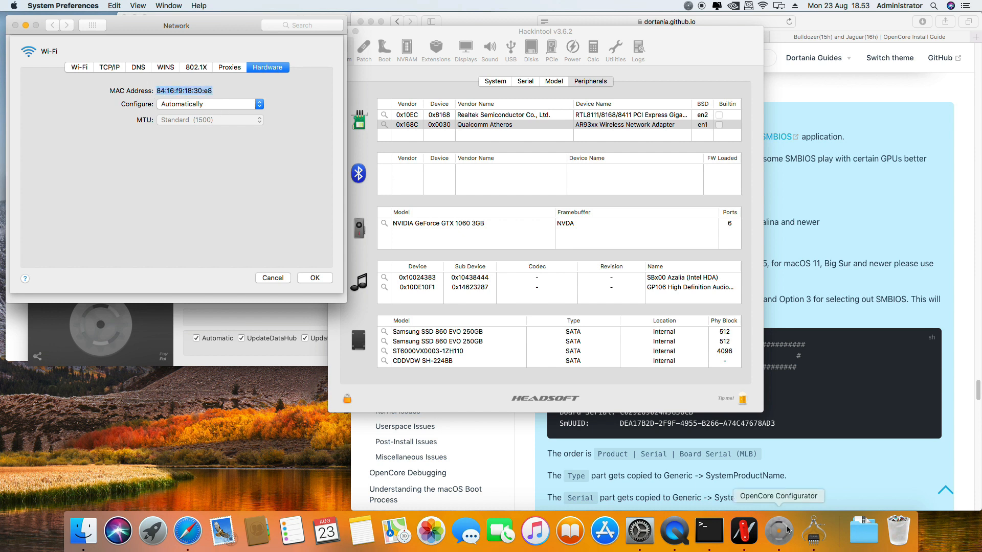
Step: Return to OpenCore Configurator, move its window aside, and start editing the Generic ROM value
left_click(778, 532)
left_click_drag(285, 36, 342, 141)
left_click(385, 313)
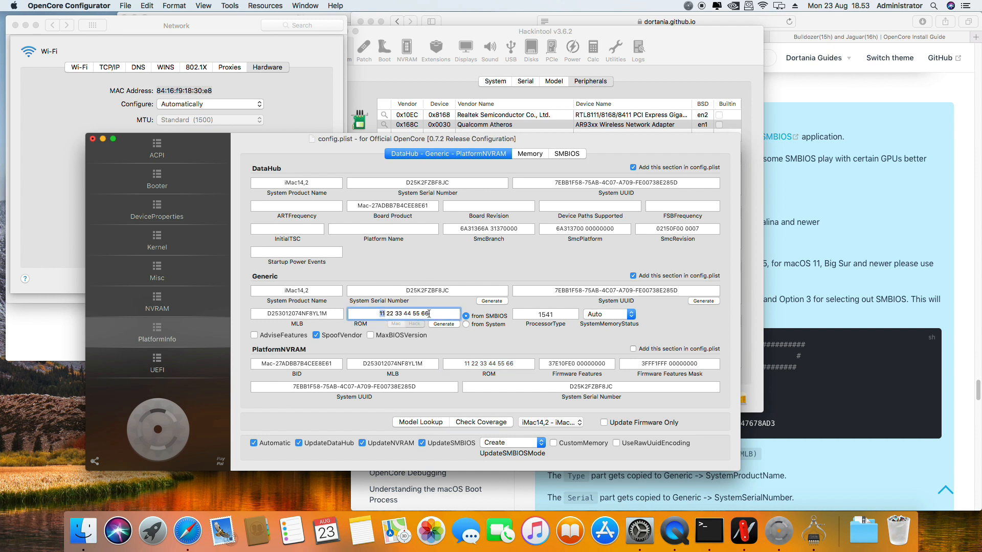
type("84")
double_click(391, 313)
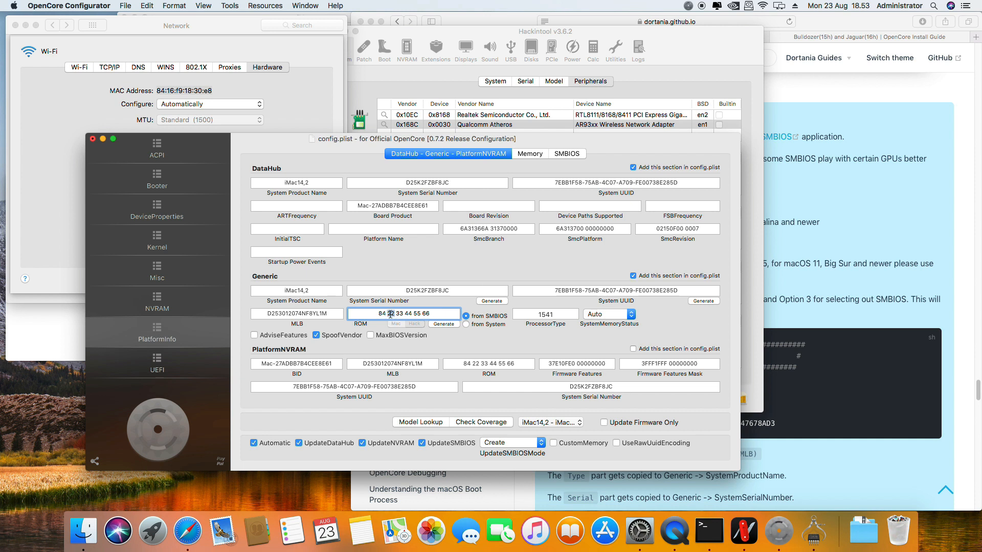
type("16")
double_click(399, 314)
type("F9")
double_click(409, 313)
type("18")
double_click(416, 314)
type("30")
double_click(427, 314)
type("E8")
Step: Review the entered ROM bytes and copy the last byte with Edit > Copy
double_click(385, 313)
left_click(391, 314)
left_click(404, 314)
double_click(424, 313)
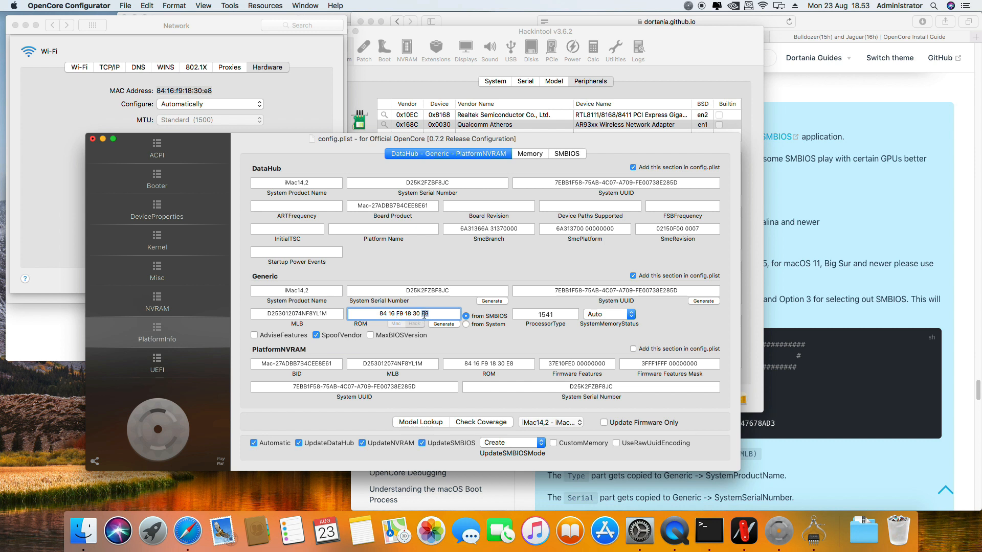
left_click(145, 6)
left_click(142, 64)
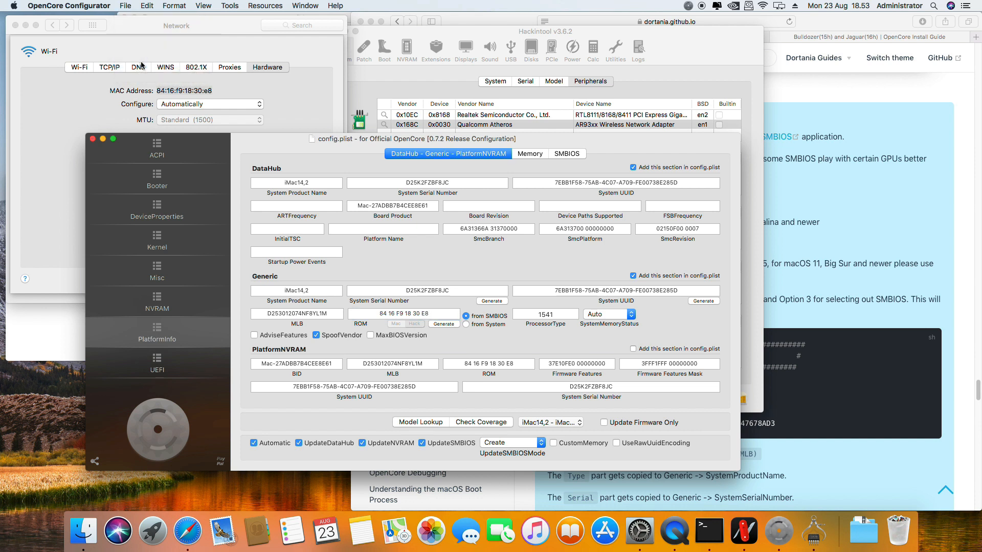
left_click(82, 5)
Step: Quit OpenCore Configurator and close the Wi-Fi Hardware sheet and the Network preferences
left_click(128, 134)
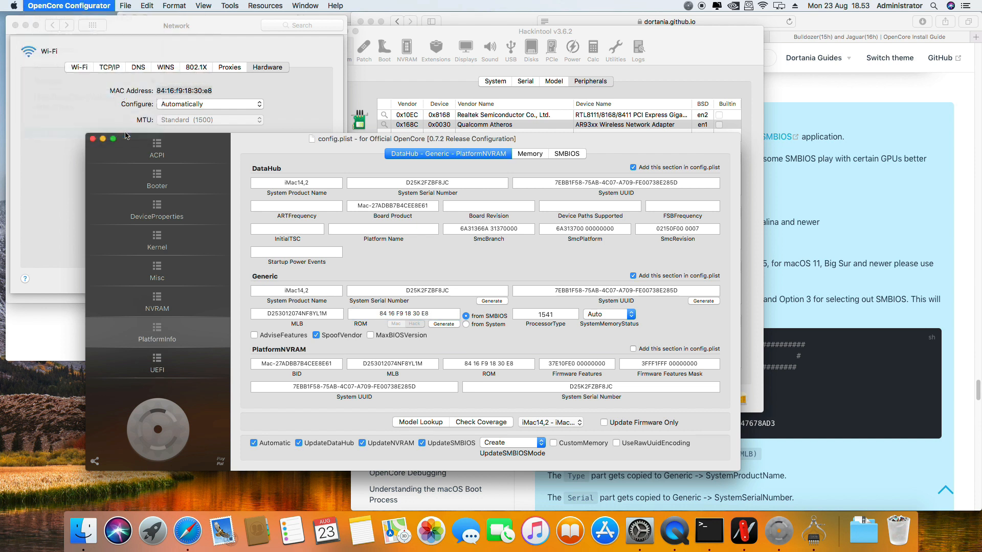
left_click(315, 278)
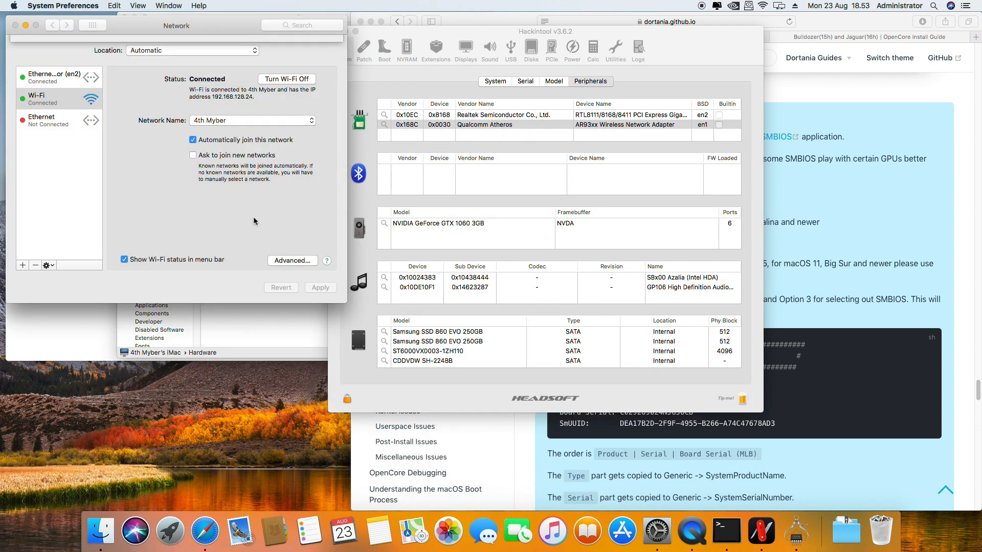
left_click(15, 25)
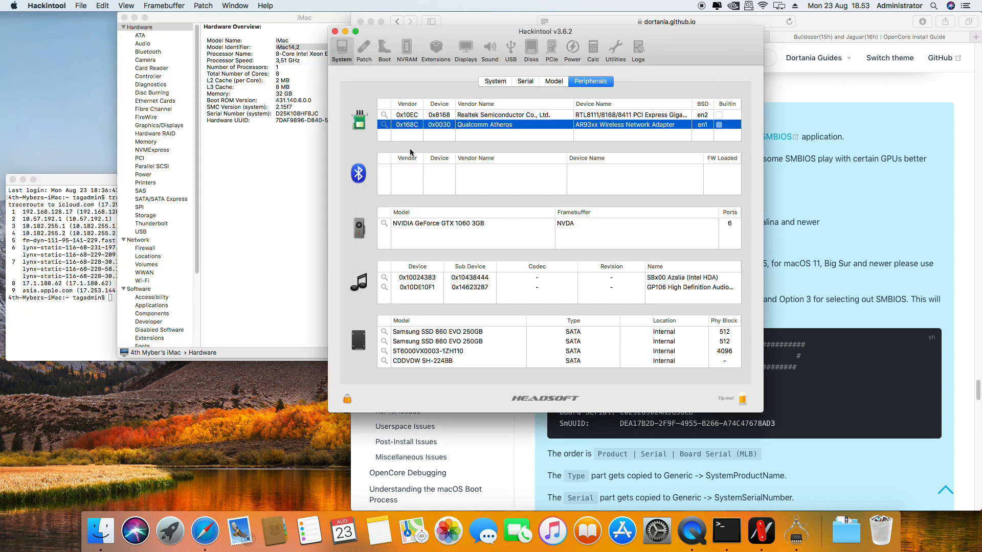
Step: Quit Hackintool, System Information and Terminal
left_click(46, 5)
left_click(90, 101)
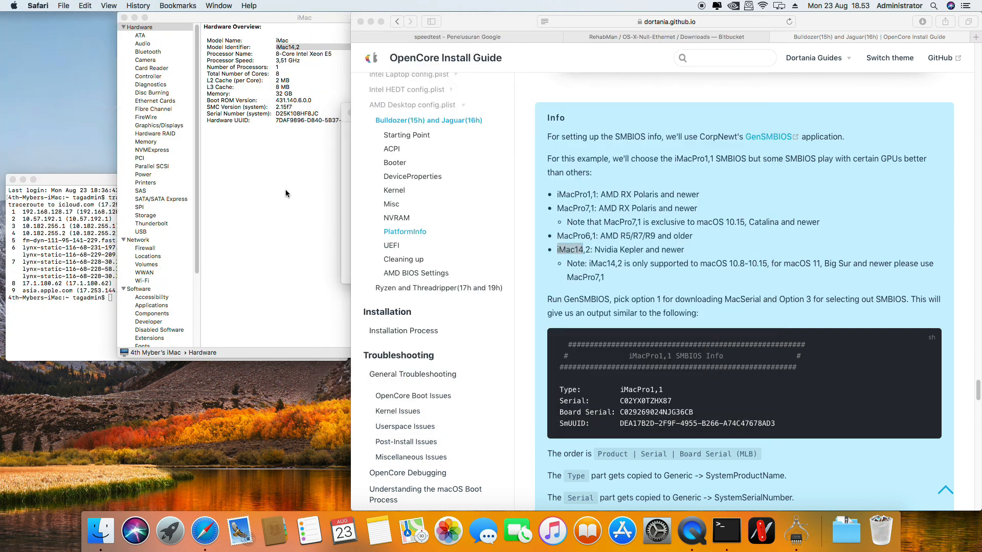
left_click(62, 5)
left_click(61, 86)
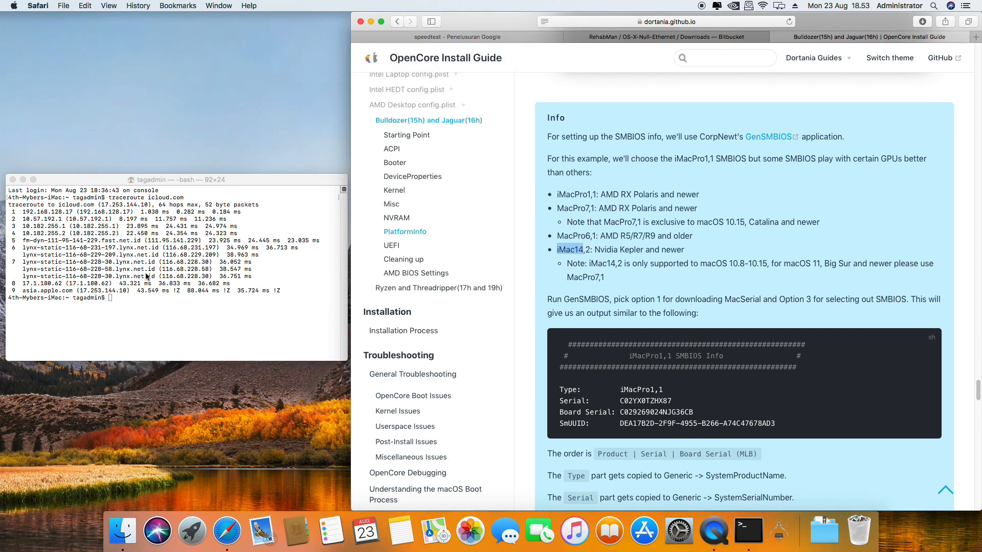
left_click(43, 5)
left_click(82, 114)
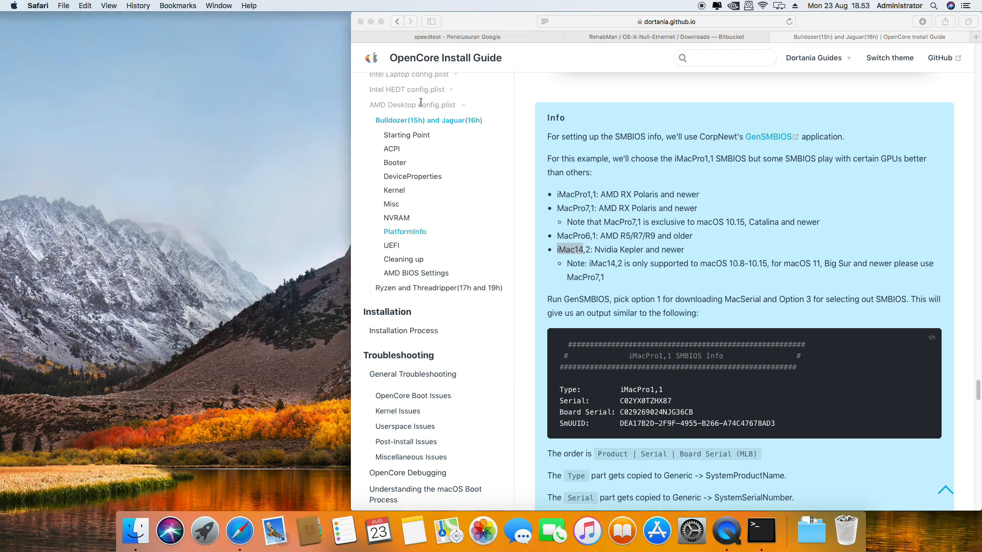
Step: Jump the Dortania guide to the Starting Point section and quit Safari
left_click(489, 139)
left_click(38, 6)
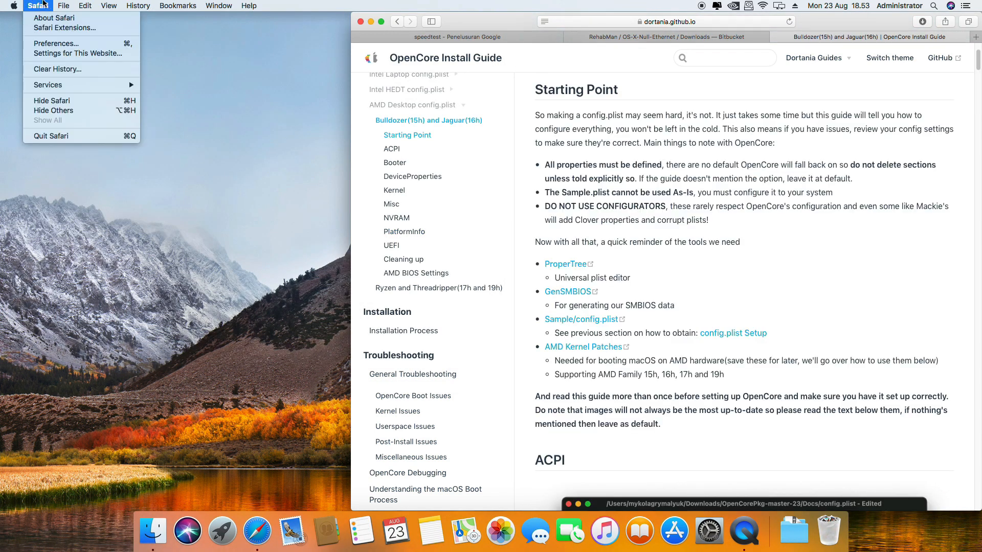
left_click(93, 134)
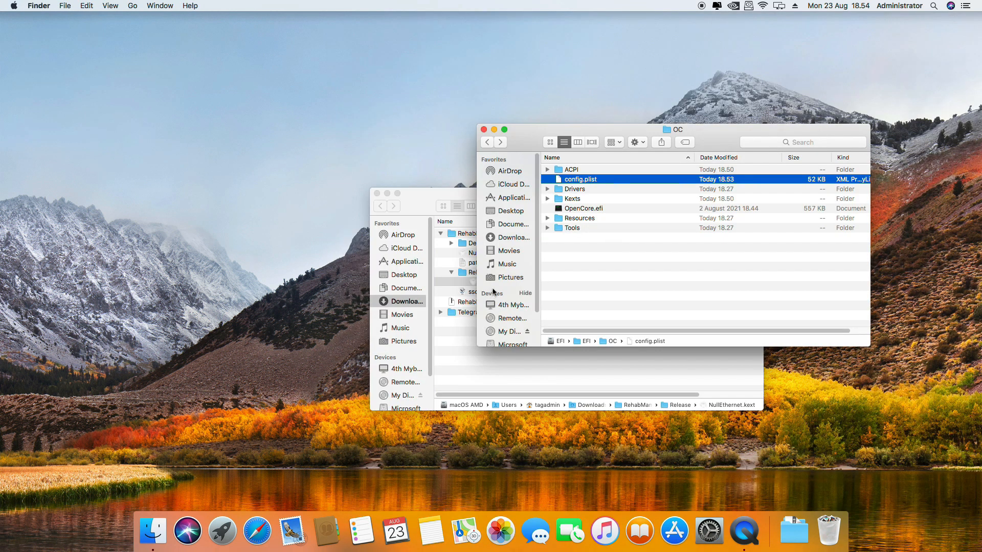
Step: Close the Downloads window and confirm ssdt-rmne.aml is in ACPI and NullEthernet.kext is in Kexts
left_click(377, 193)
left_click(604, 219)
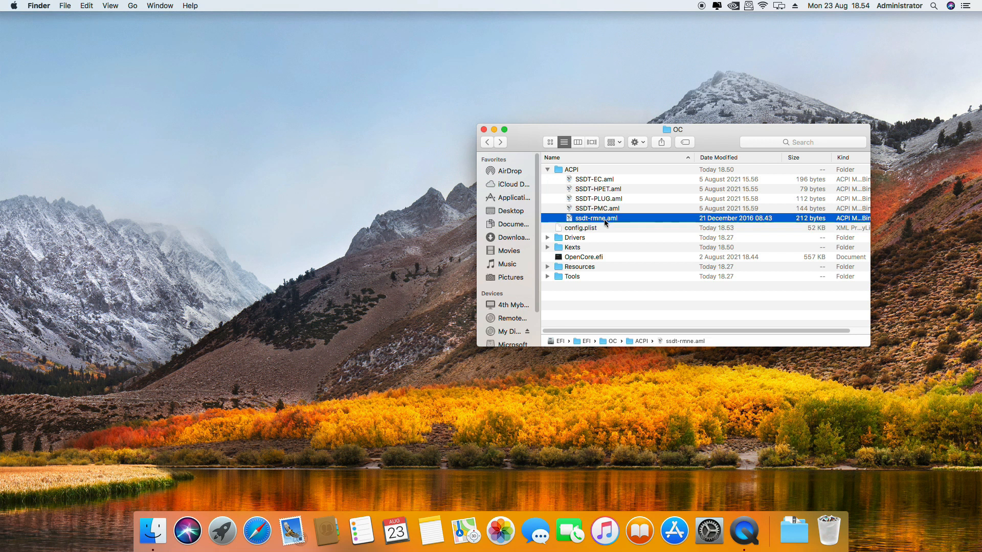
left_click(548, 248)
left_click(616, 289)
left_click(613, 218)
Step: Open the EFI's config.plist with ProperTree
left_click(595, 228)
right_click(595, 228)
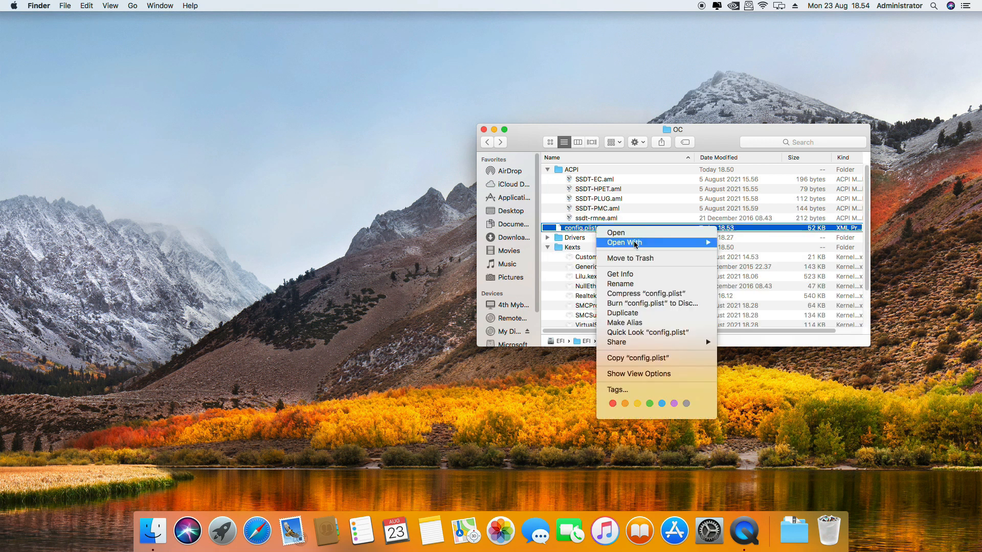
mouse_move(670, 243)
left_click(773, 284)
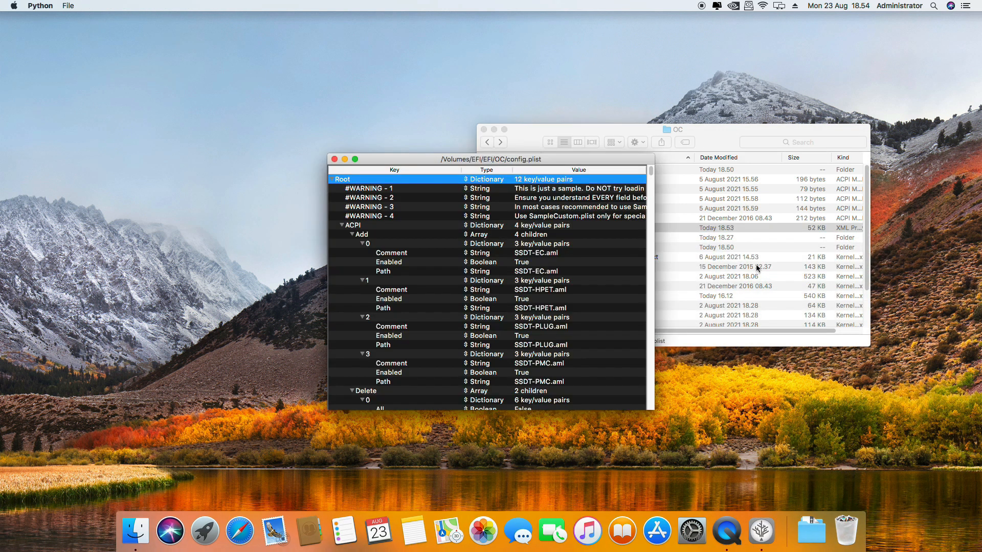
Step: Take an OC Clean Snapshot of the OC folder and verify ssdt-rmne.aml now appears under ACPI Add
left_click(70, 5)
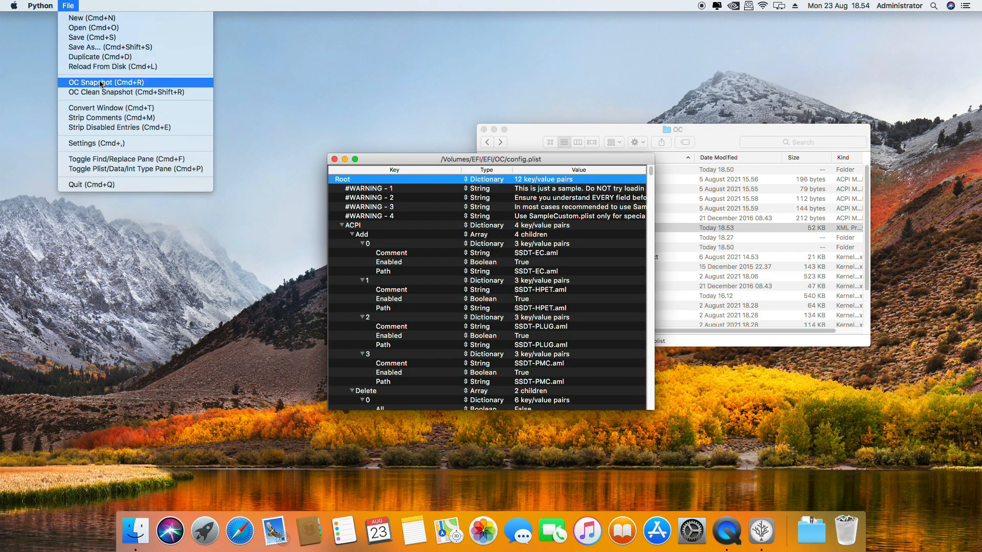
left_click(123, 94)
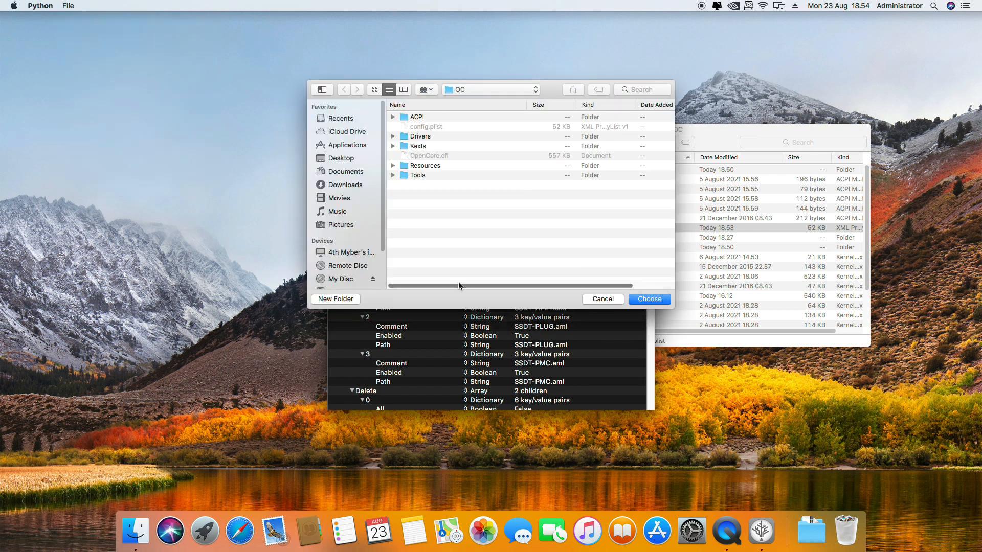
left_click(649, 299)
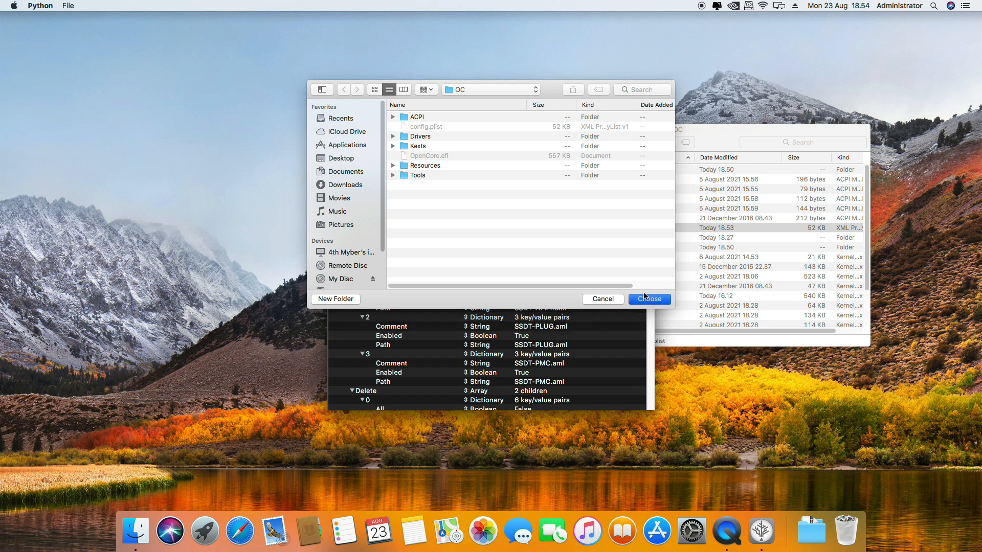
left_click(562, 364)
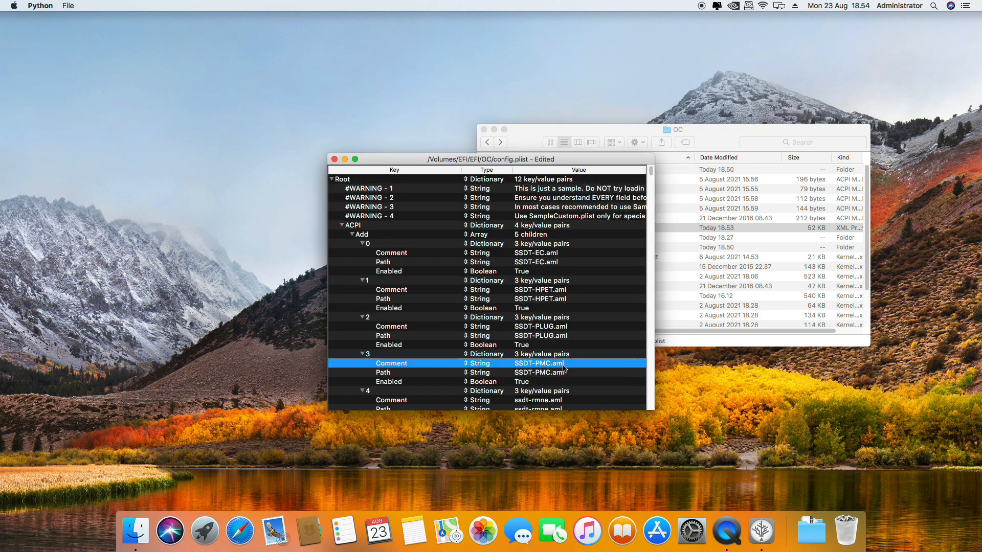
scroll(563, 367, "down", 3)
left_click(558, 317)
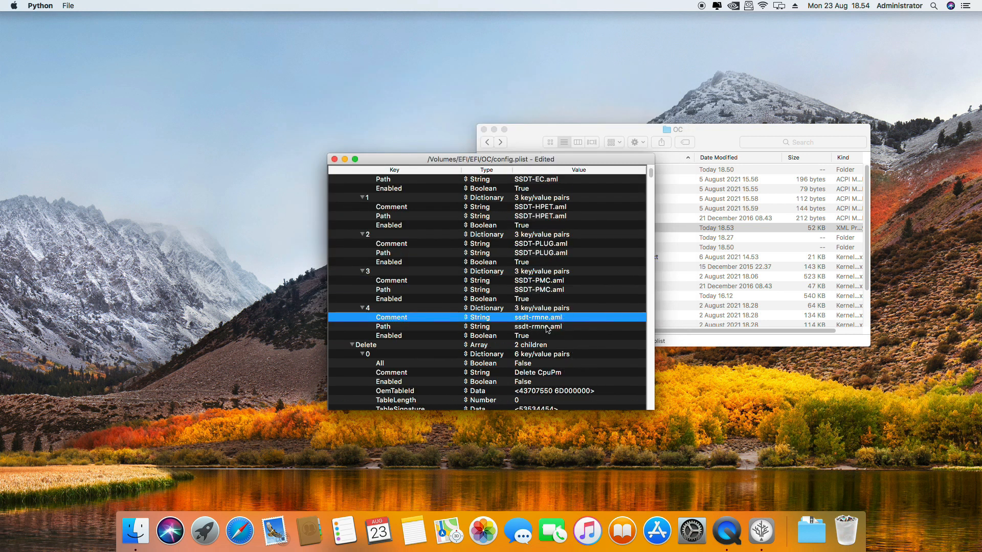
scroll(509, 319, "up", 3)
Step: Collapse the ACPI, Booter and DeviceProperties sections and check the NullEthernet kext entry
left_click(342, 225)
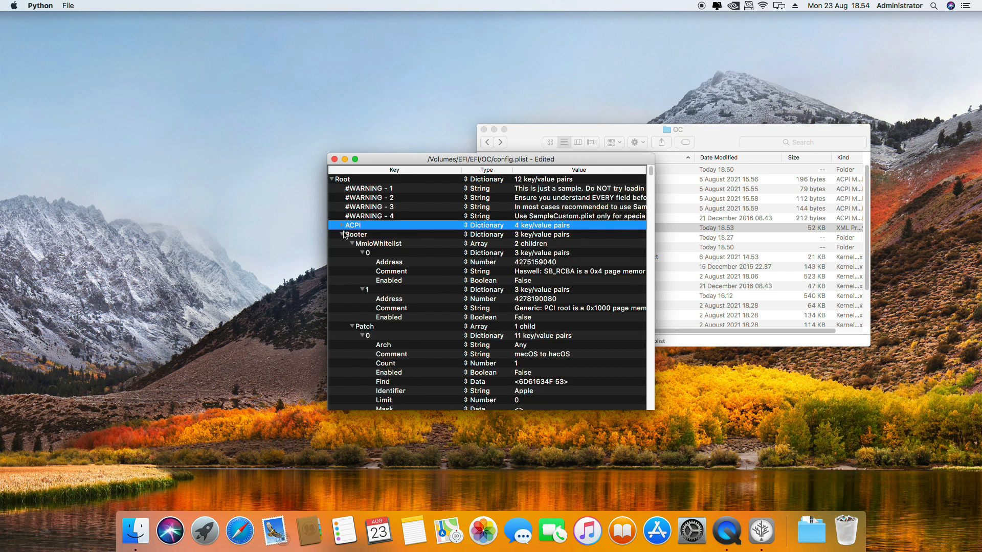
left_click(342, 235)
left_click(342, 243)
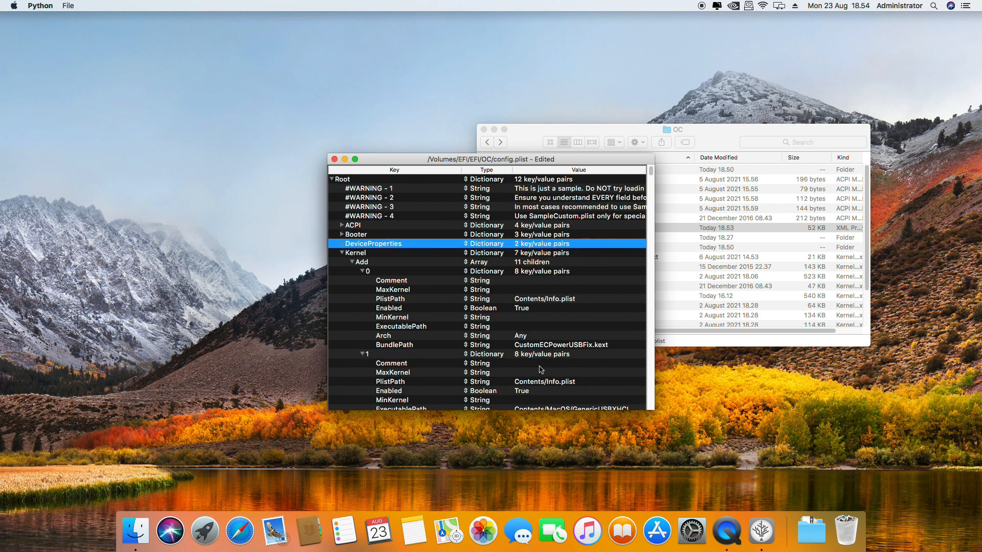
scroll(557, 378, "down", 3)
scroll(557, 377, "down", 3)
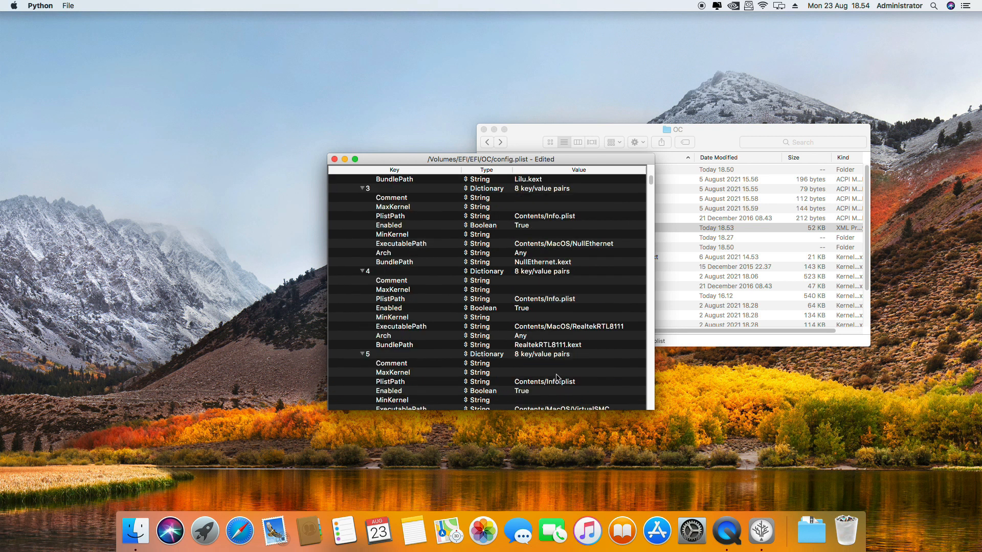
left_click(584, 244)
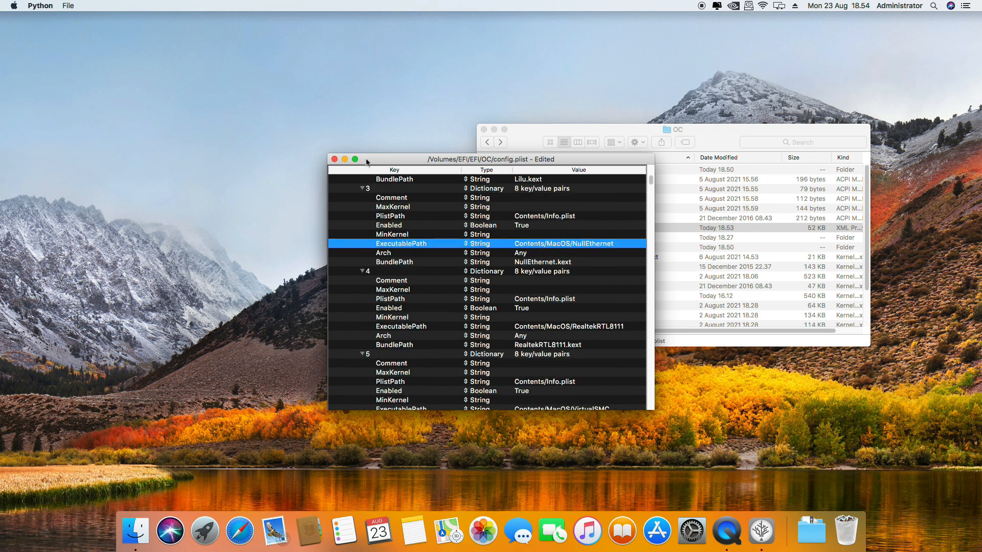
Step: Save the updated config.plist
left_click(74, 10)
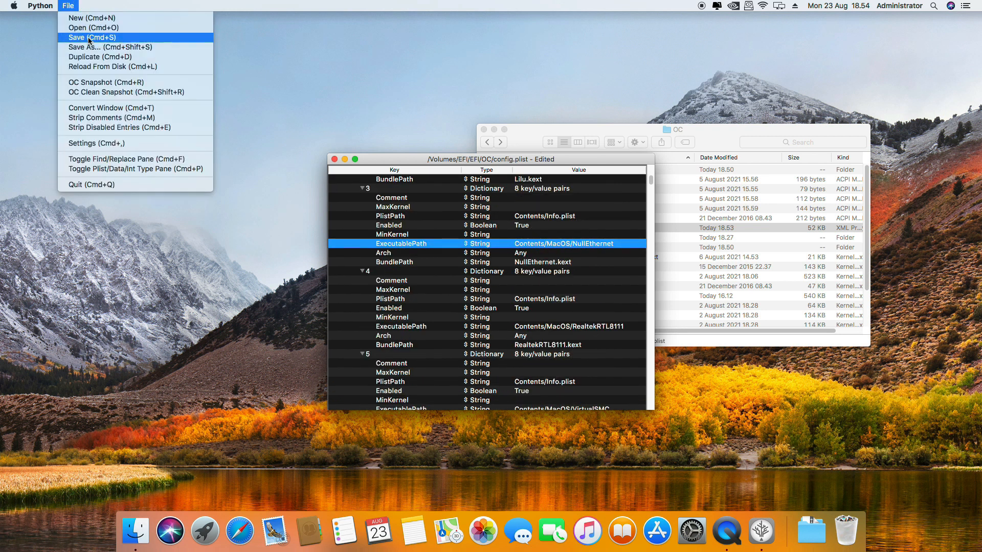
left_click(87, 37)
left_click(45, 6)
Step: Quit ProperTree and empty the Trash
left_click(87, 101)
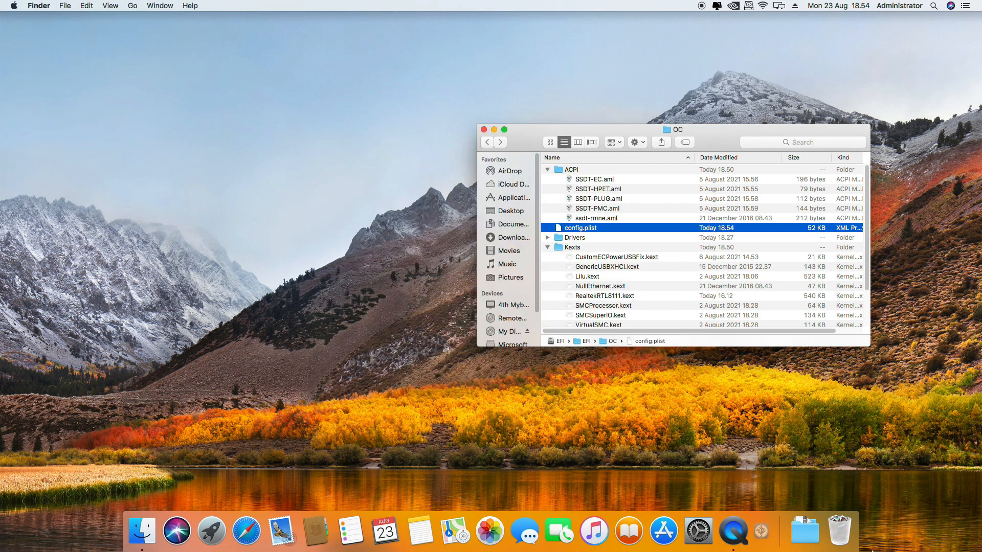
right_click(831, 532)
left_click(856, 494)
left_click(576, 182)
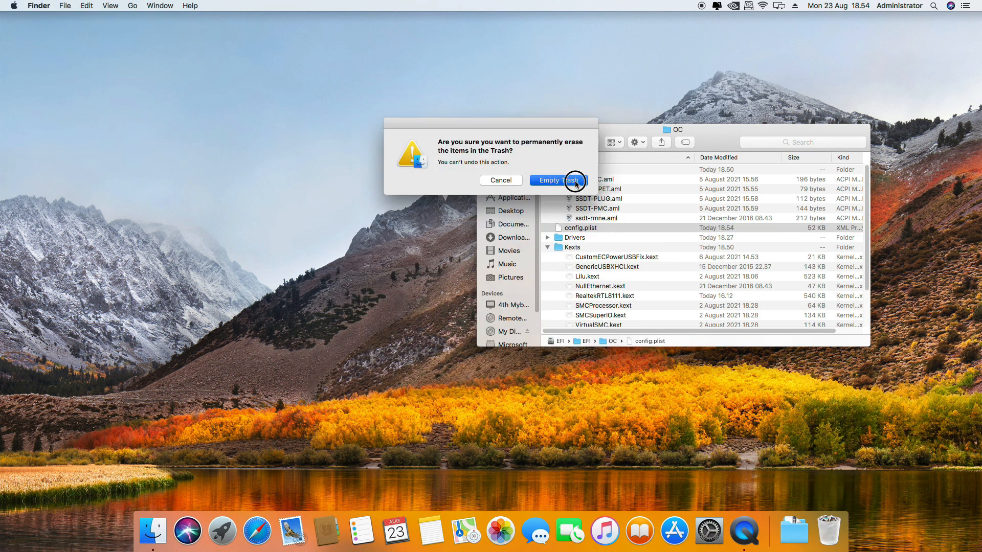
Step: Unmount the disk0s1 EFI partition in ESP Mounter Pro and dismiss its panel
left_click(748, 6)
left_click(916, 50)
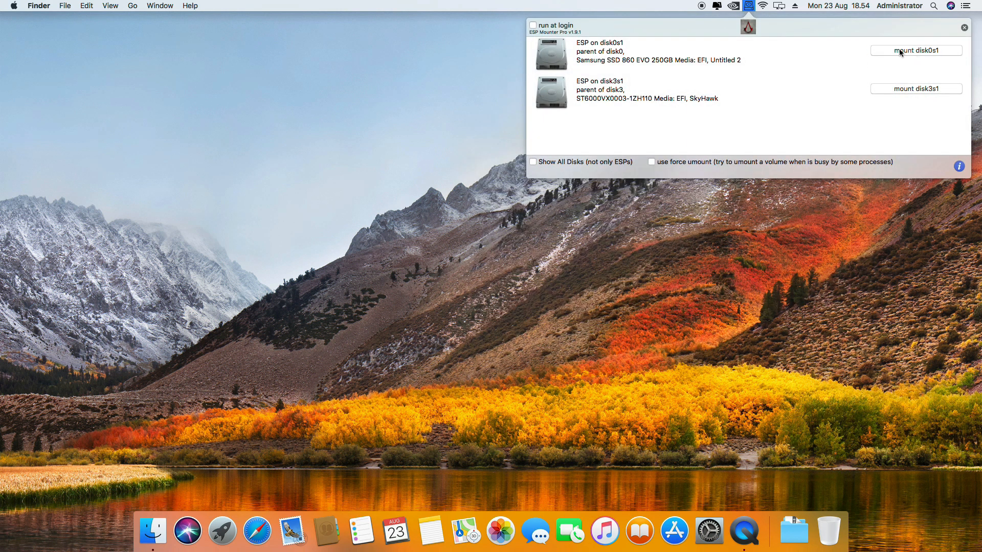
left_click(405, 201)
right_click(391, 179)
right_click(374, 170)
right_click(374, 168)
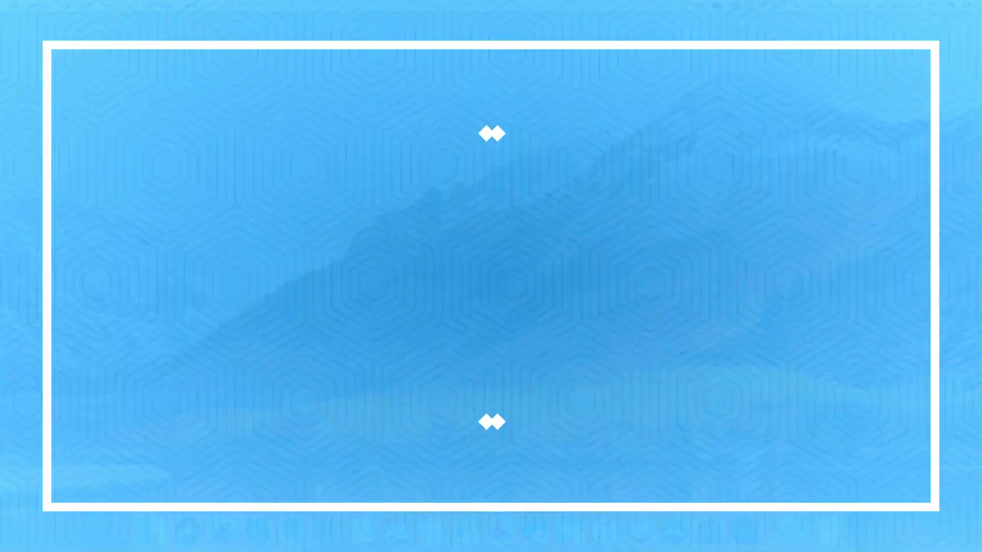
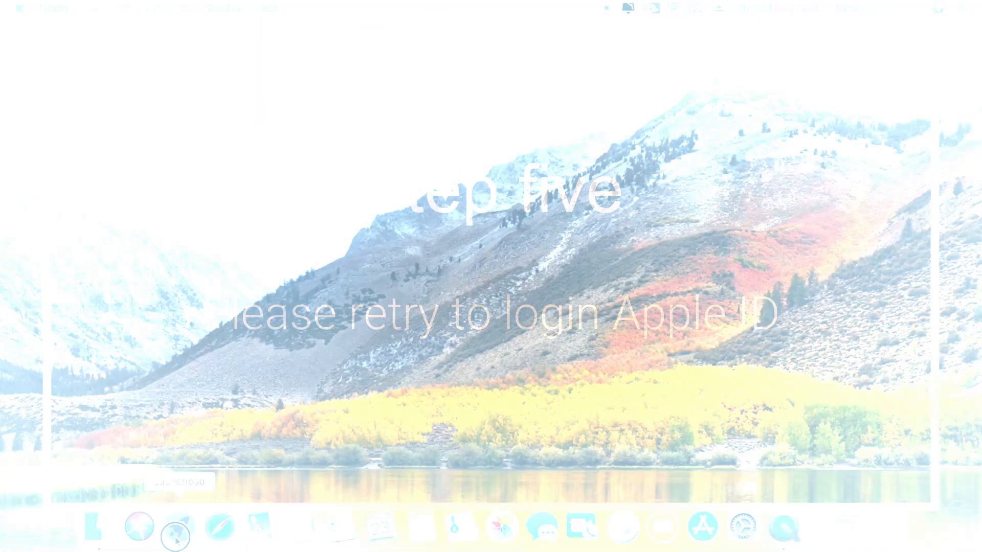
Step: Launch Hackintool from Launchpad
left_click(176, 537)
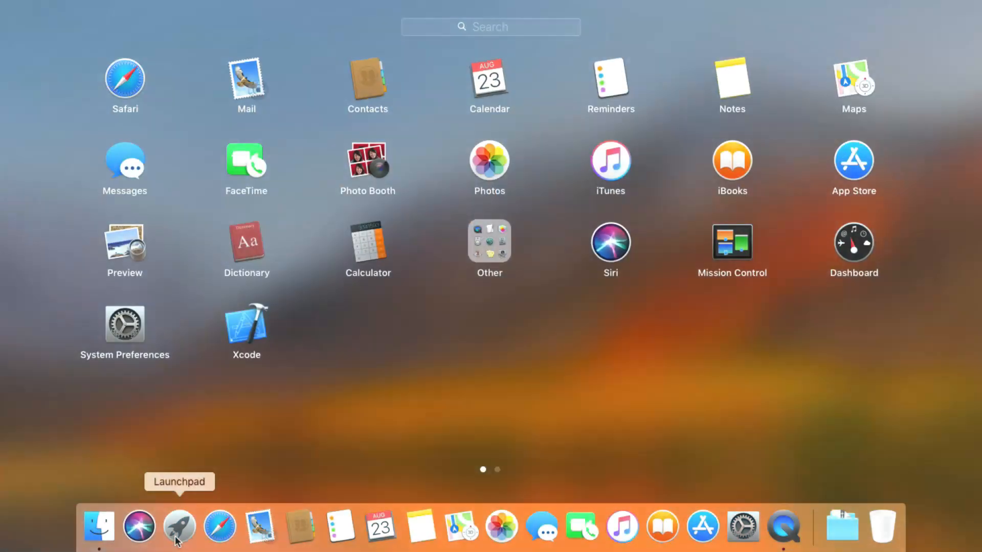
scroll(513, 399, "right", 5)
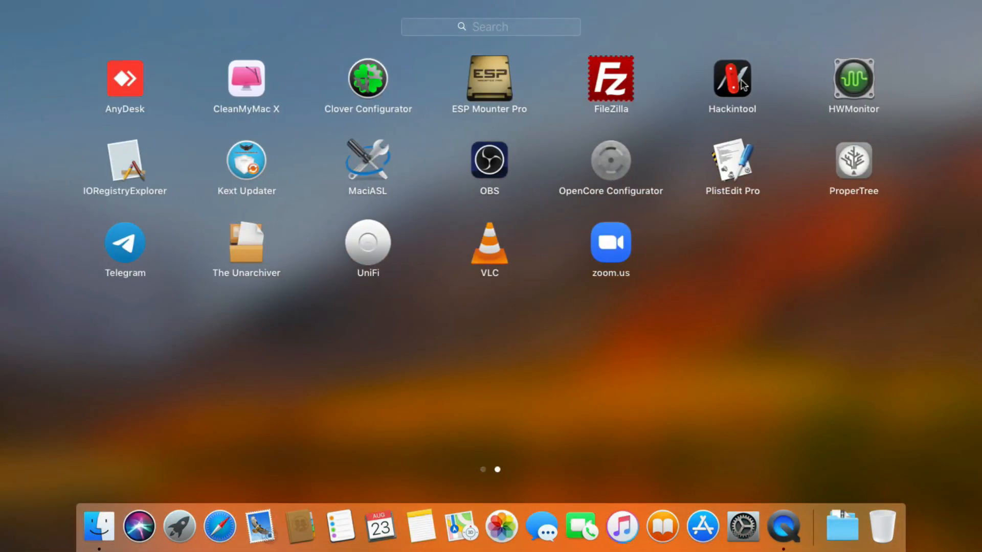
left_click(741, 83)
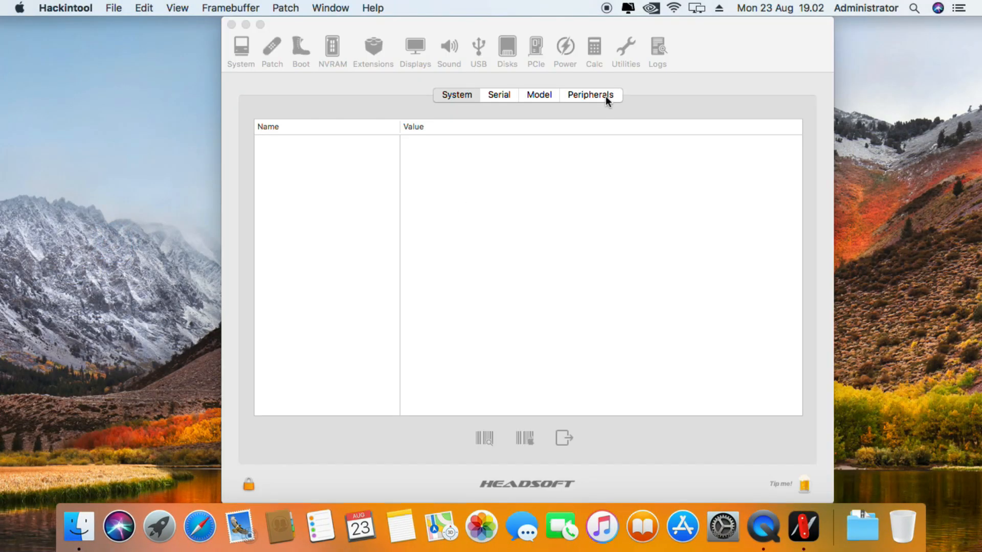
Step: Inspect the Realtek and Qualcomm Atheros network adapters among the peripherals, then minimise Hackintool
left_click(591, 95)
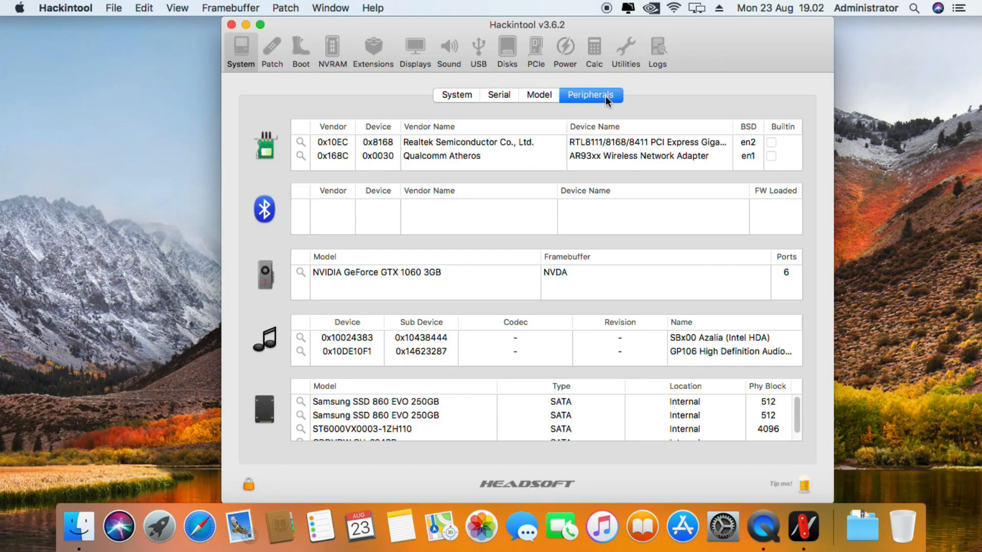
left_click(690, 153)
left_click(689, 140)
left_click(682, 154)
left_click(684, 142)
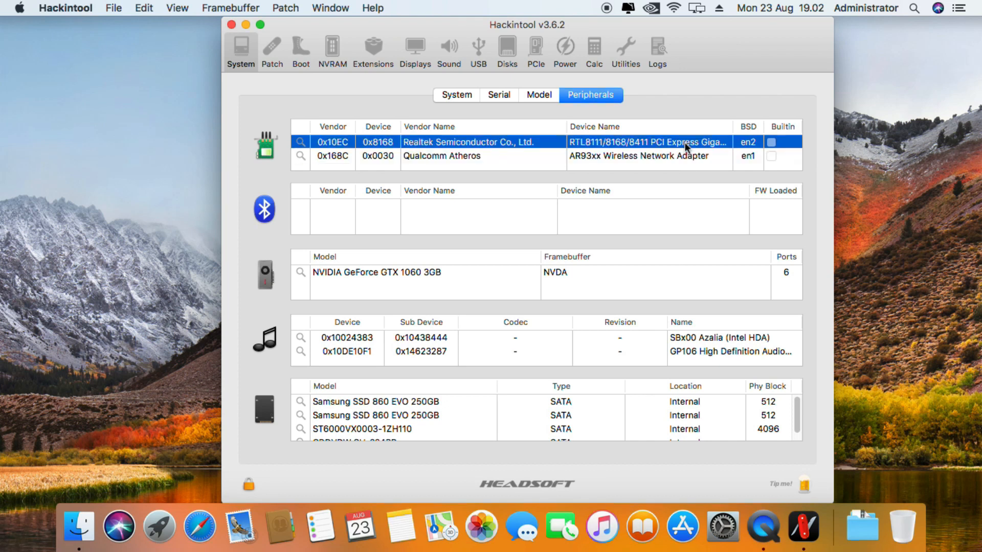
left_click(245, 25)
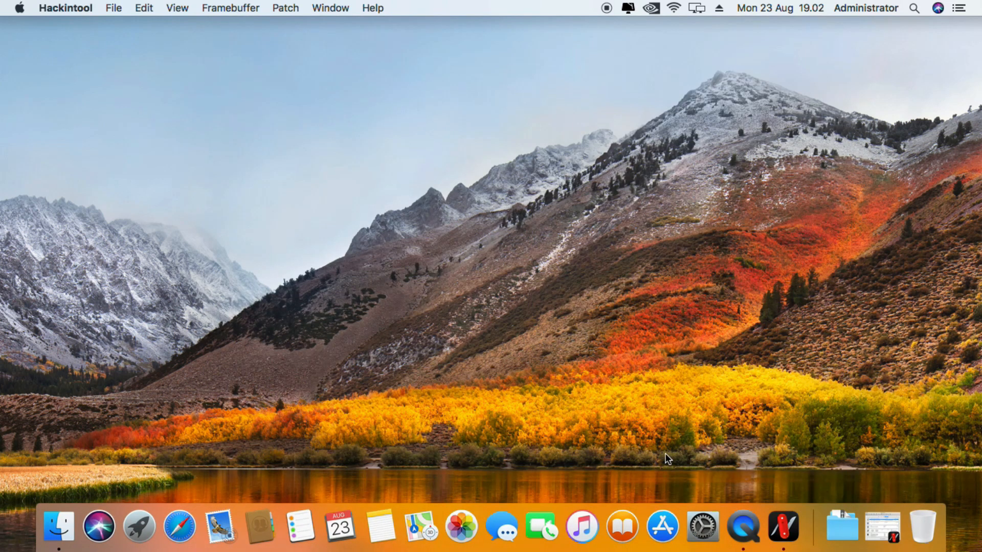
Step: Open iCloud in System Preferences and continue the Apple ID sign-in to the password prompt
left_click(703, 526)
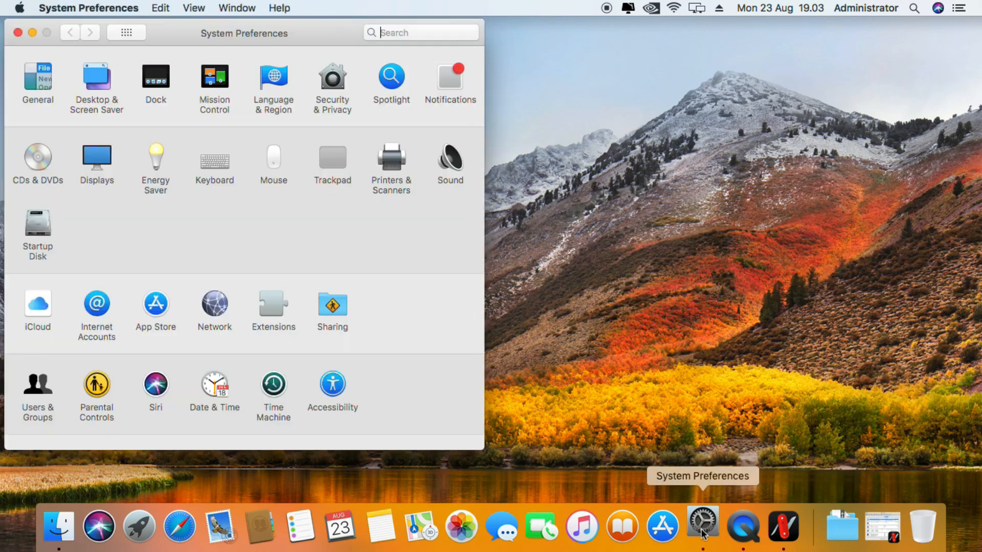
left_click(38, 309)
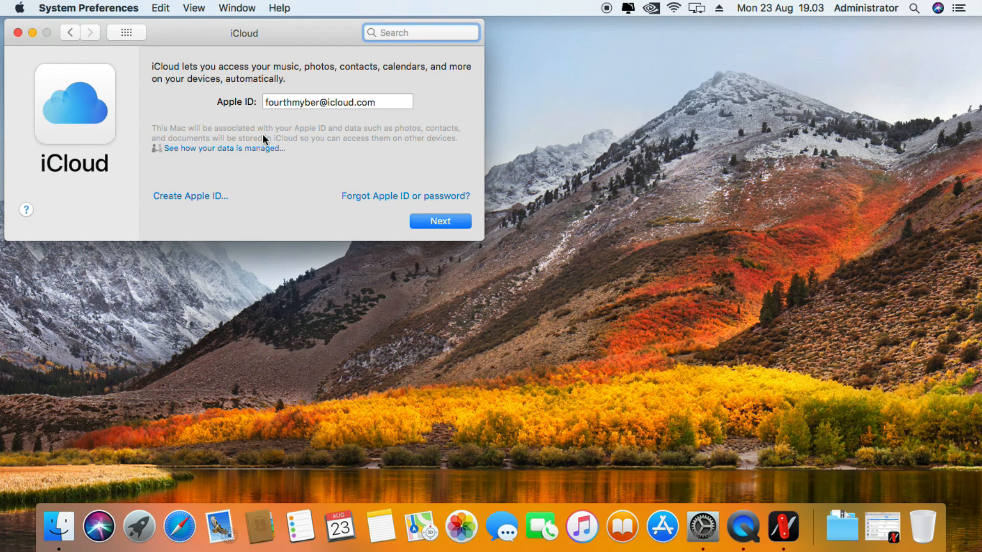
left_click(441, 221)
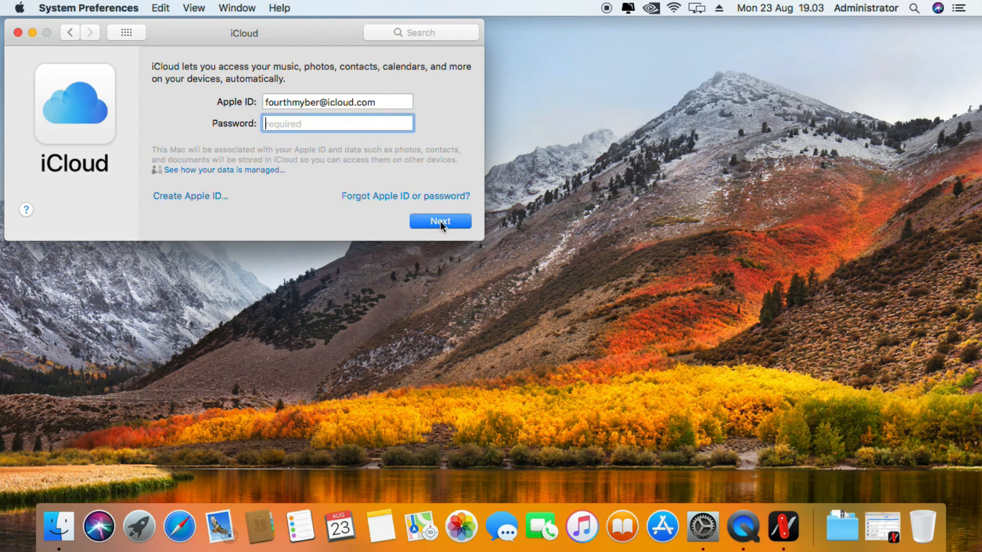
Step: Enter the Apple ID password, the two-factor verification code and the Mac password to complete sign-in
type("•••••••••••••")
key("Return")
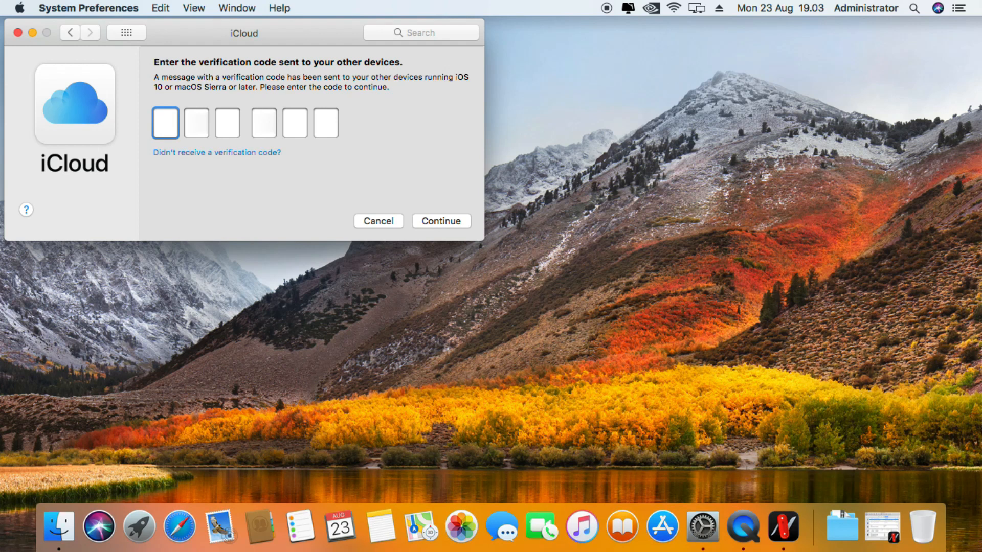
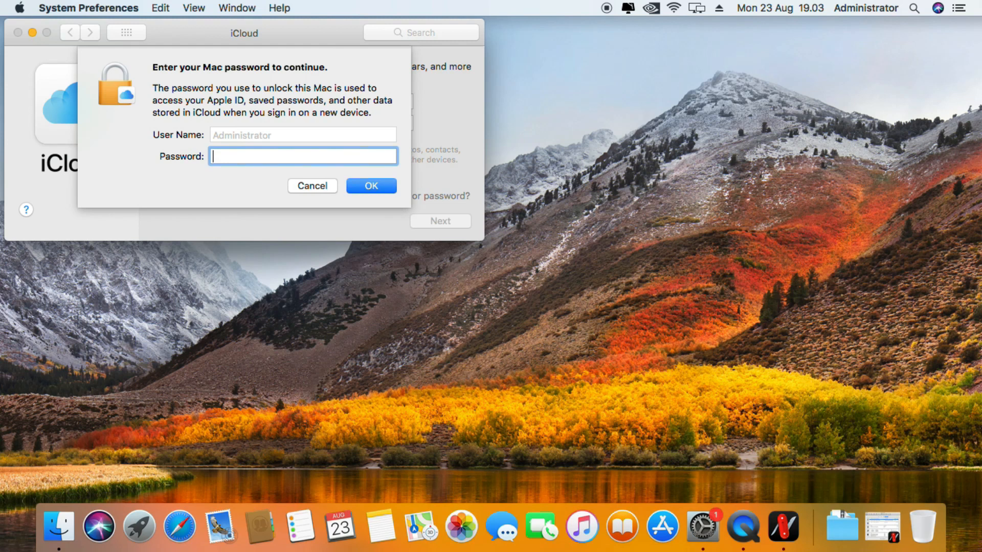
type("•")
key("Return")
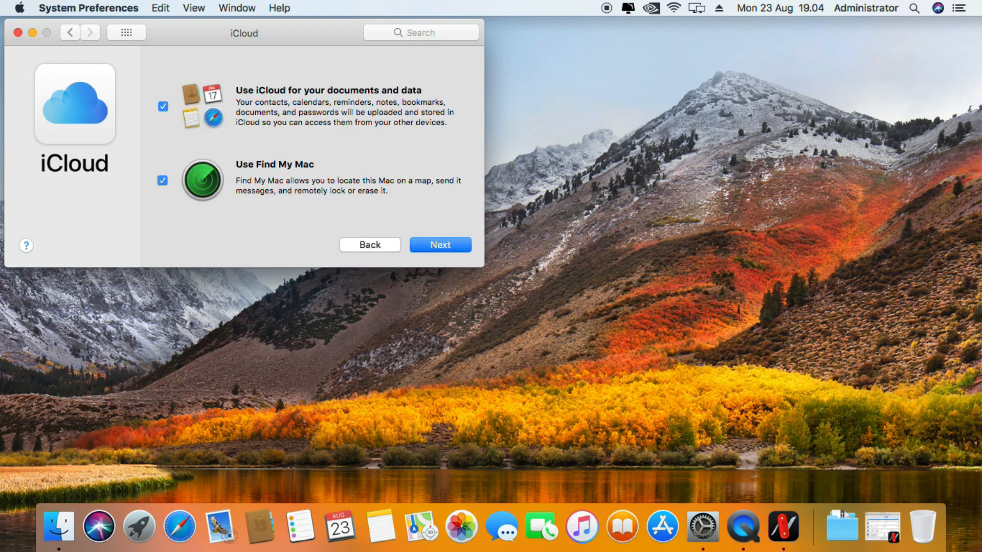
Step: Finish iCloud setup with Find My Mac and iCloud documents unchecked, then reopen the iCloud pane
left_click(163, 180)
left_click(164, 106)
left_click(446, 246)
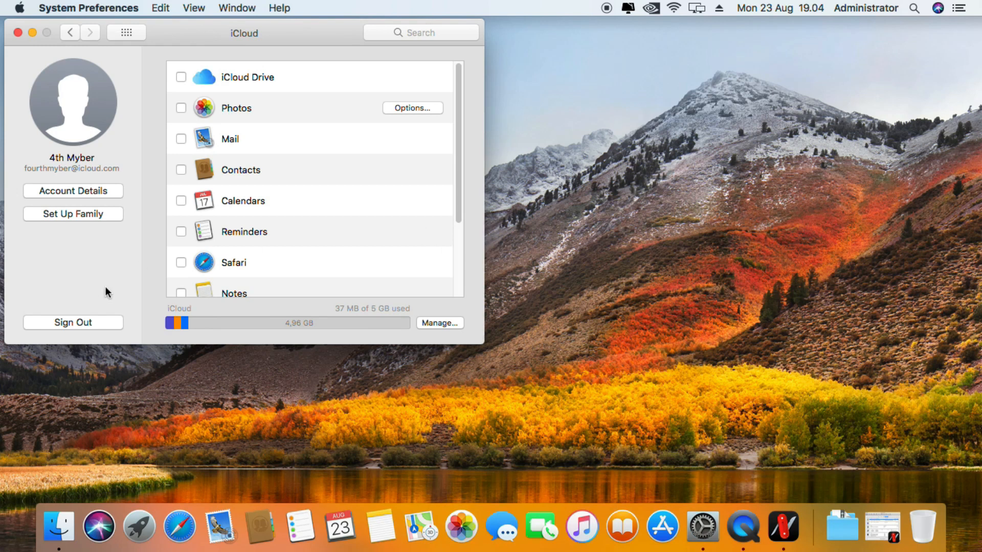
left_click(70, 32)
left_click(34, 311)
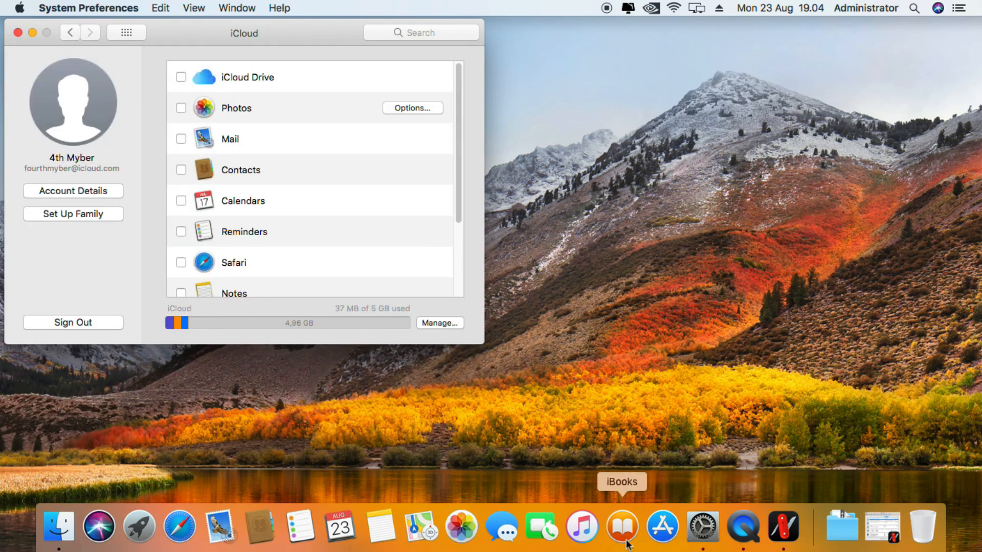
Step: Confirm the Apple ID account is enabled in FaceTime preferences, then launch Messages
left_click(541, 526)
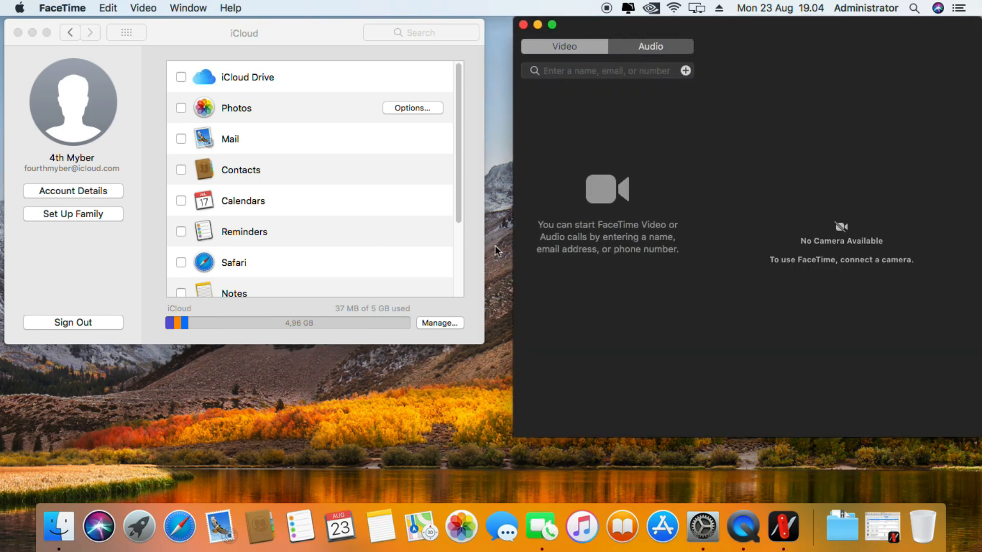
left_click(74, 11)
left_click(88, 47)
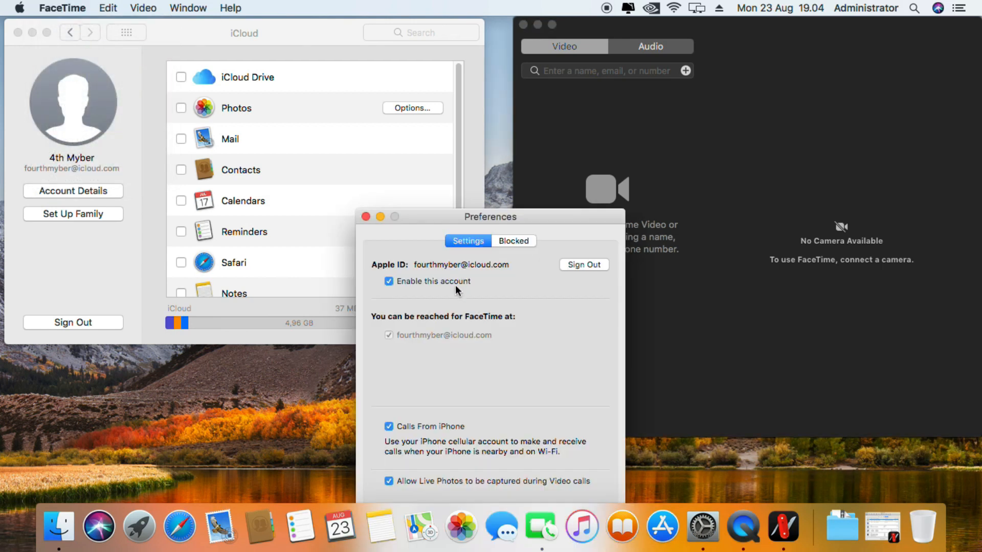
left_click(420, 265)
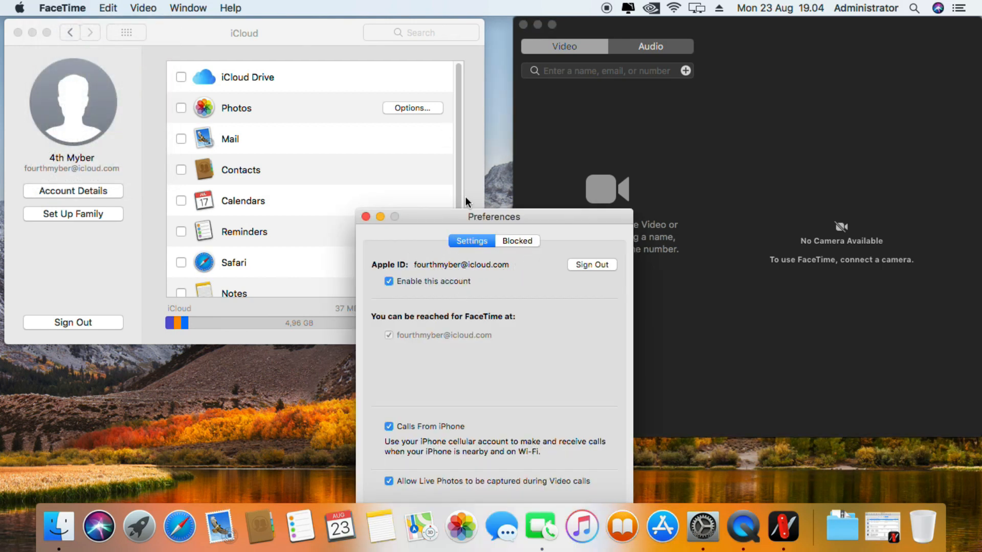
left_click(507, 532)
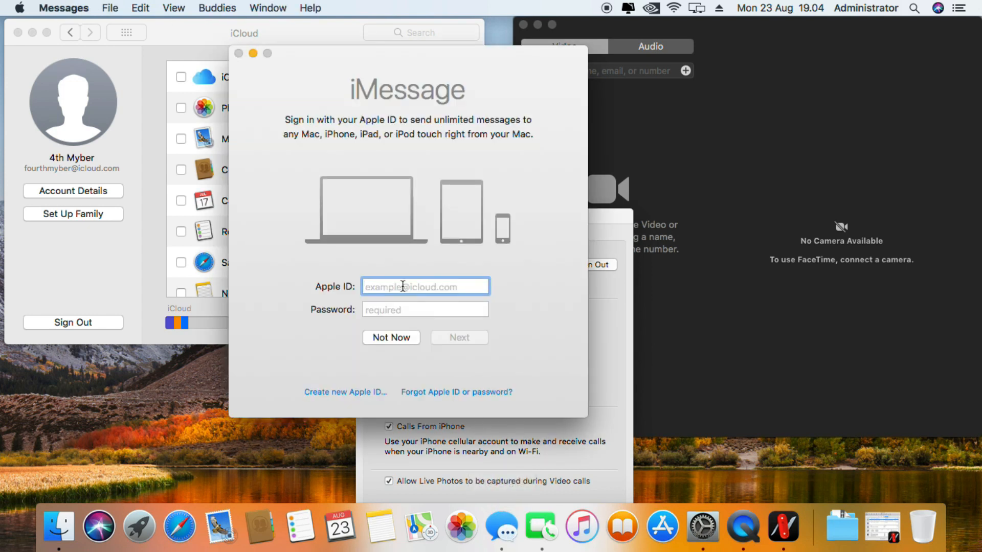
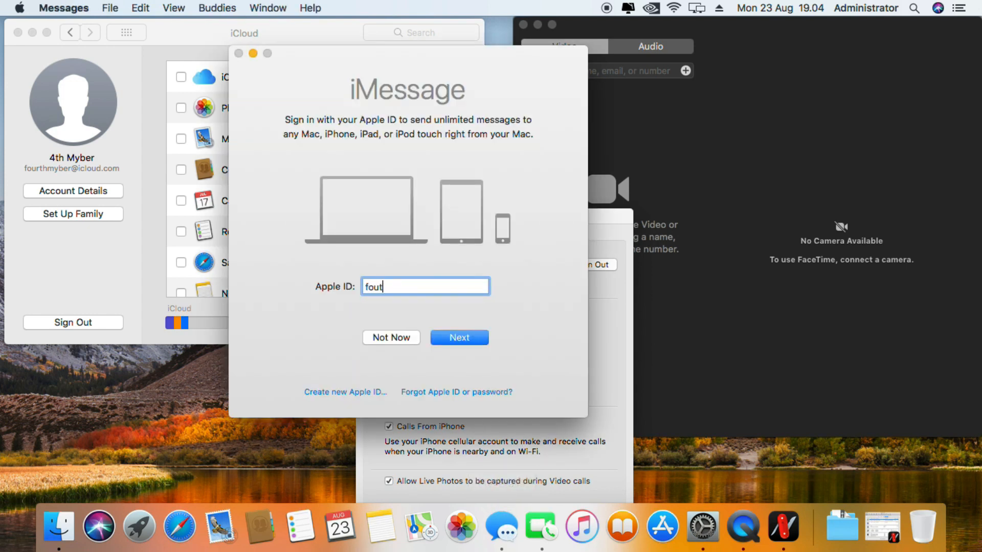
Step: Enter the Apple ID e-mail address in the iMessage sign-in prompt and submit it
key("Return")
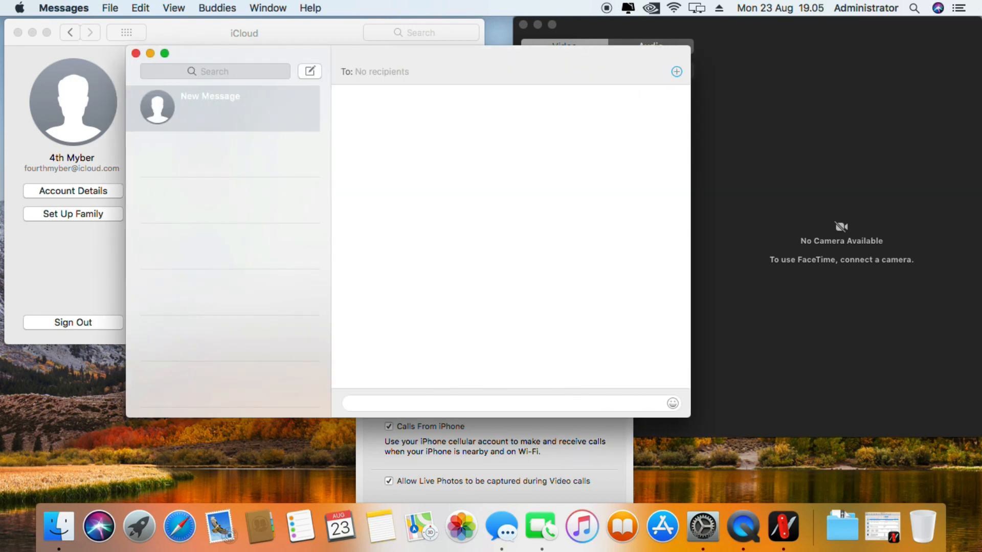
Step: Make sure 'Enable this account' is checked for the iMessage account in Messages Accounts preferences
left_click(77, 9)
left_click(82, 47)
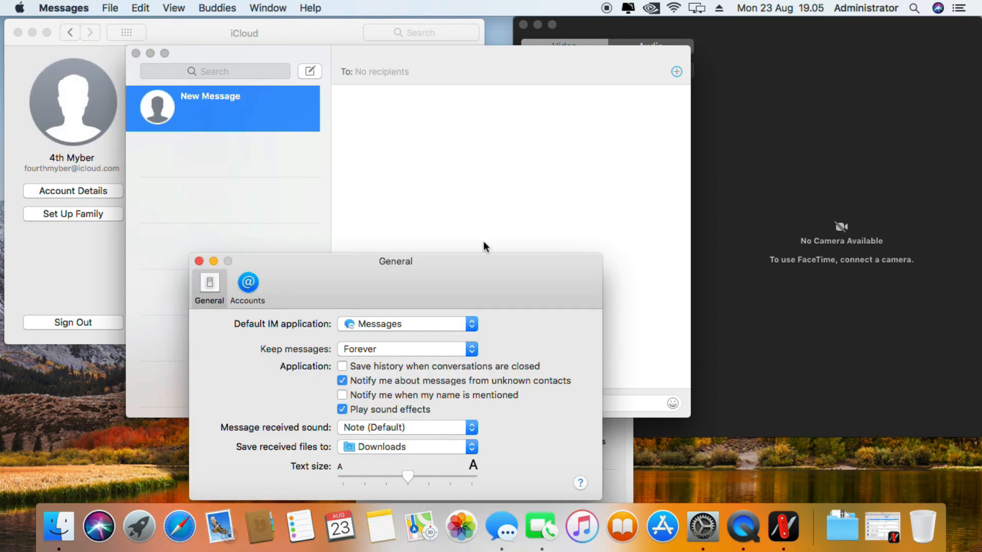
left_click(269, 287)
left_click_drag(316, 278, 317, 152)
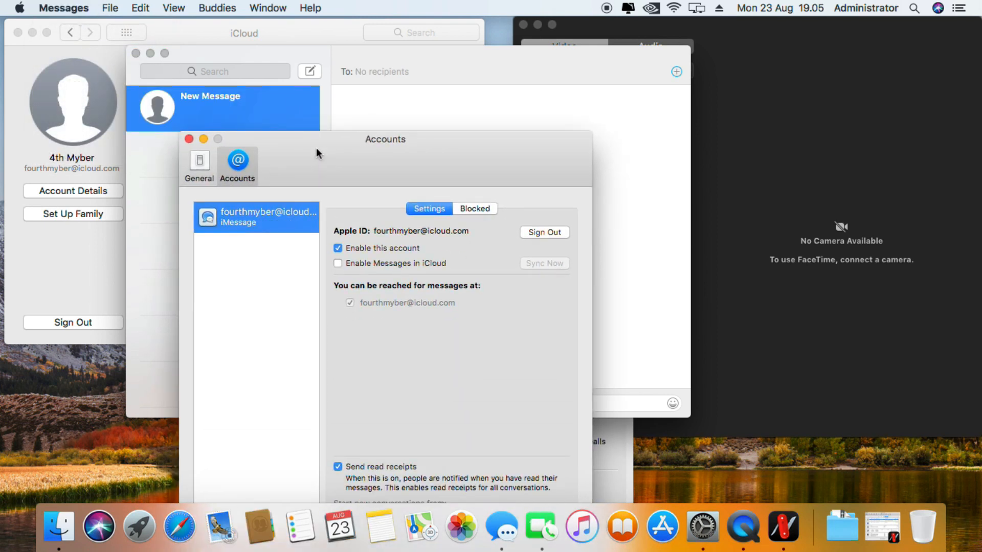
left_click_drag(392, 146, 378, 88)
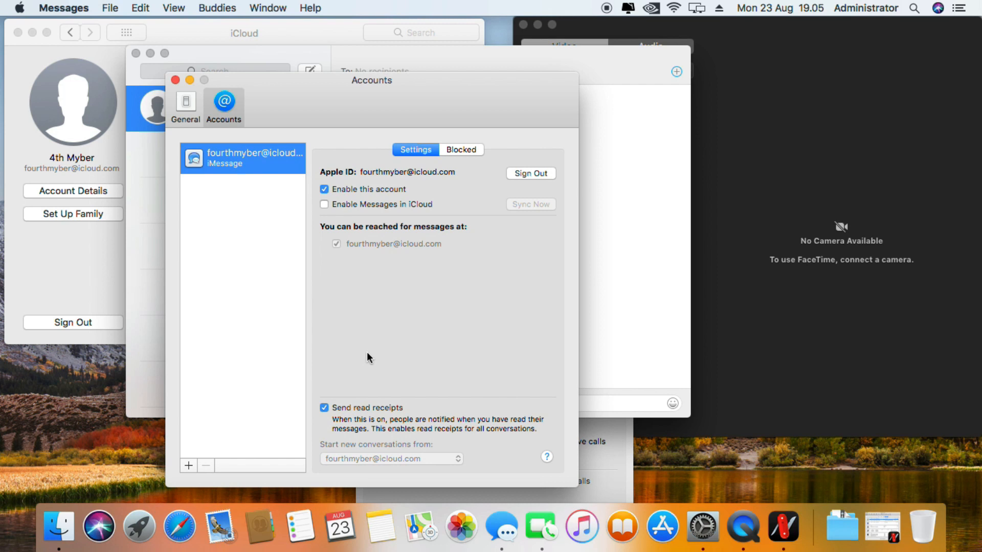
left_click(188, 105)
left_click(229, 109)
left_click(381, 189)
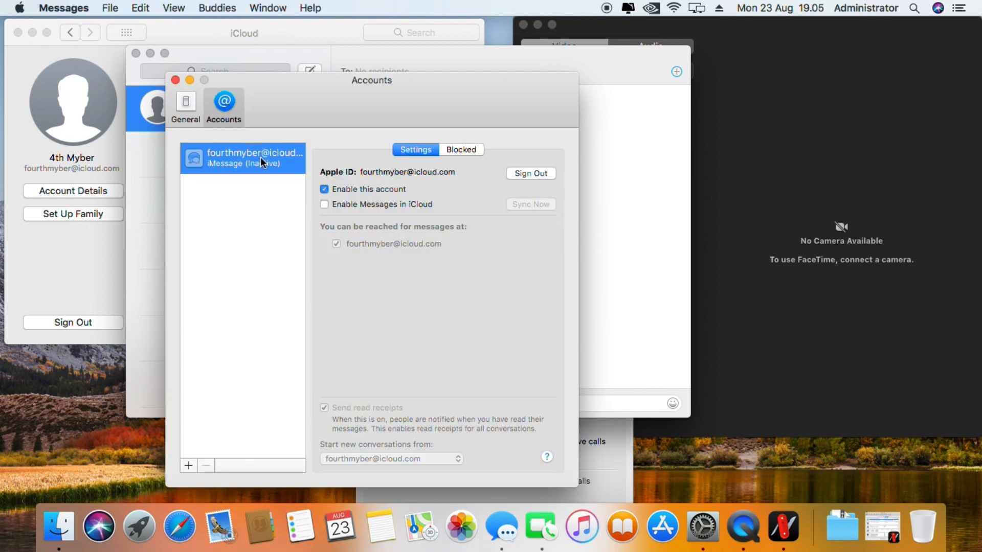
left_click(358, 189)
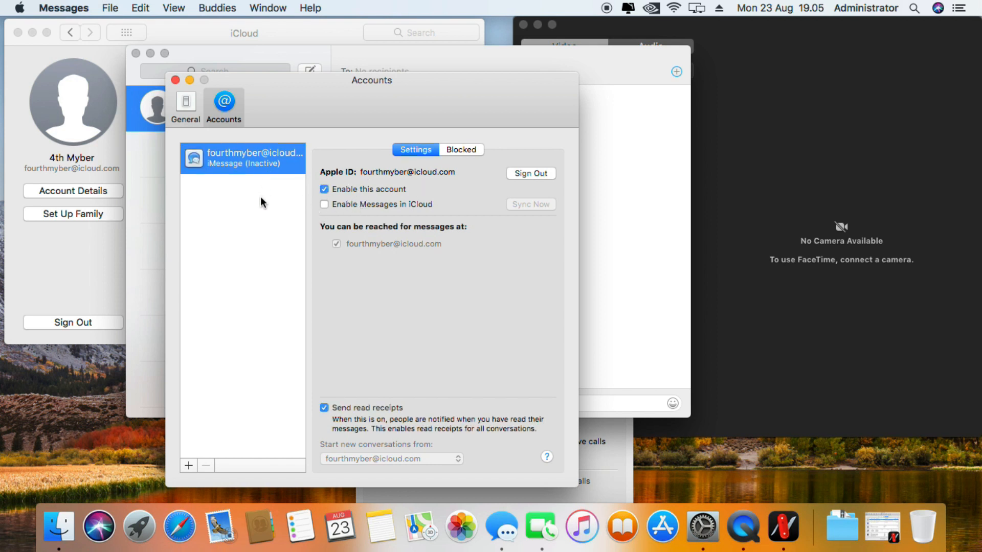
left_click_drag(360, 90, 629, 83)
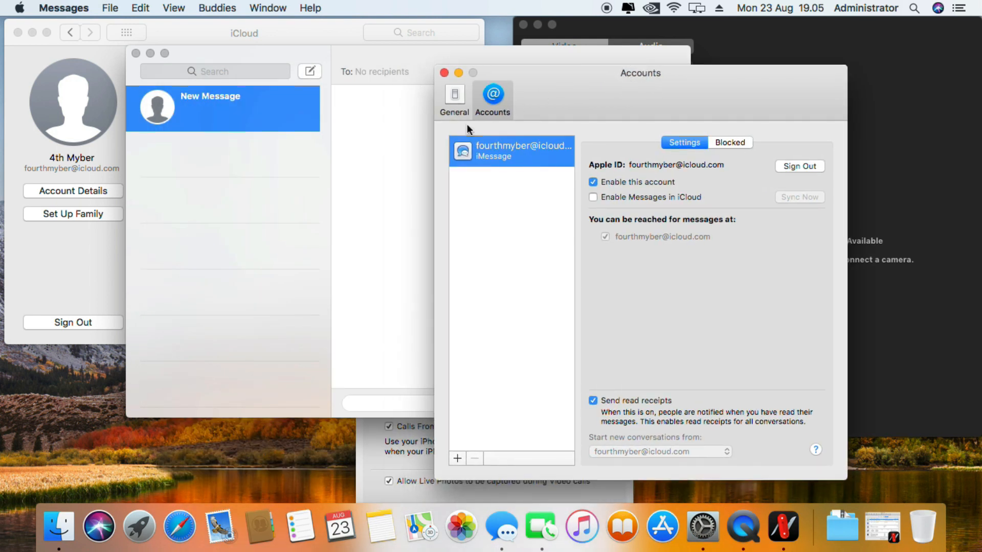
left_click(444, 72)
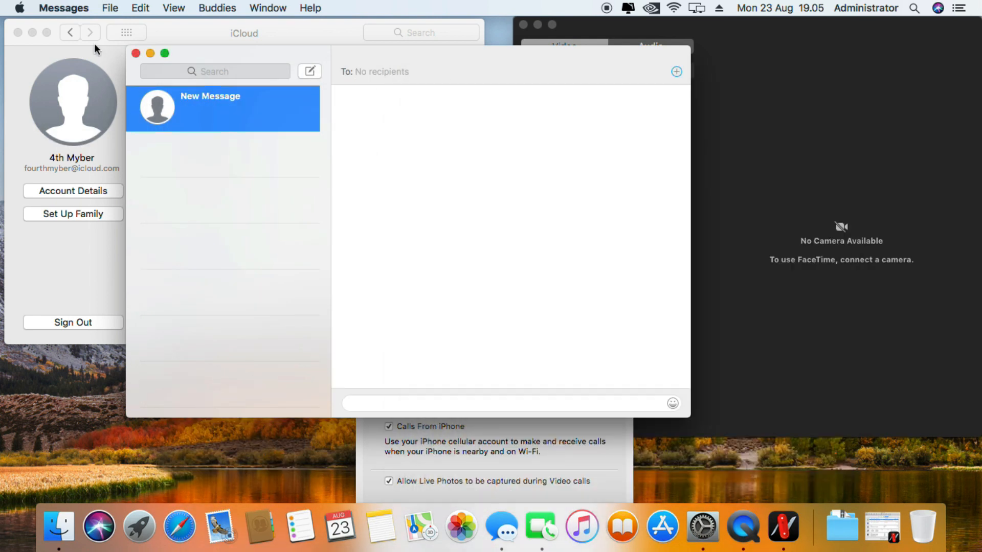
Step: Switch between FaceTime and Messages until the 'Test iMessage' from the iPhone 6s Plus arrives
left_click(540, 527)
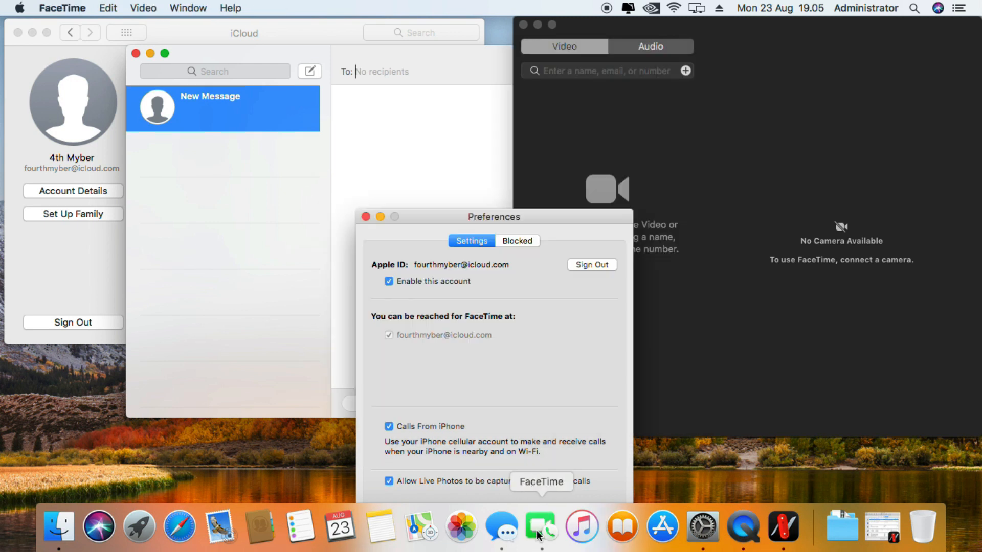
left_click(457, 369)
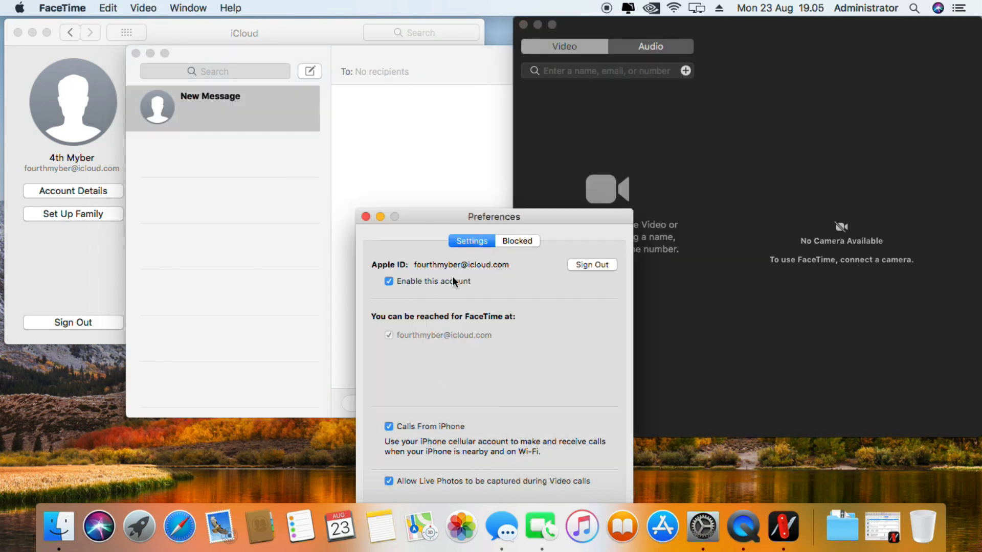
left_click(253, 202)
left_click(75, 9)
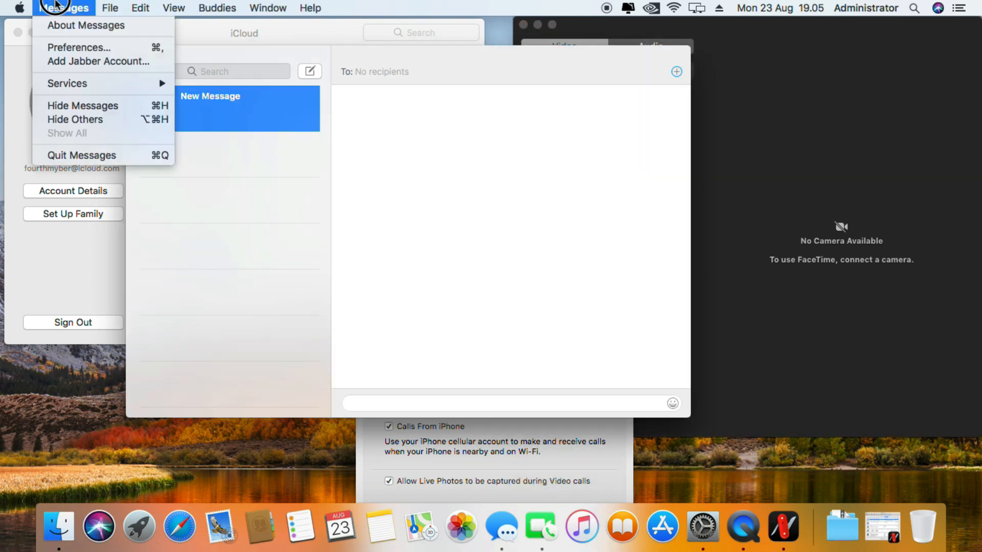
left_click(81, 45)
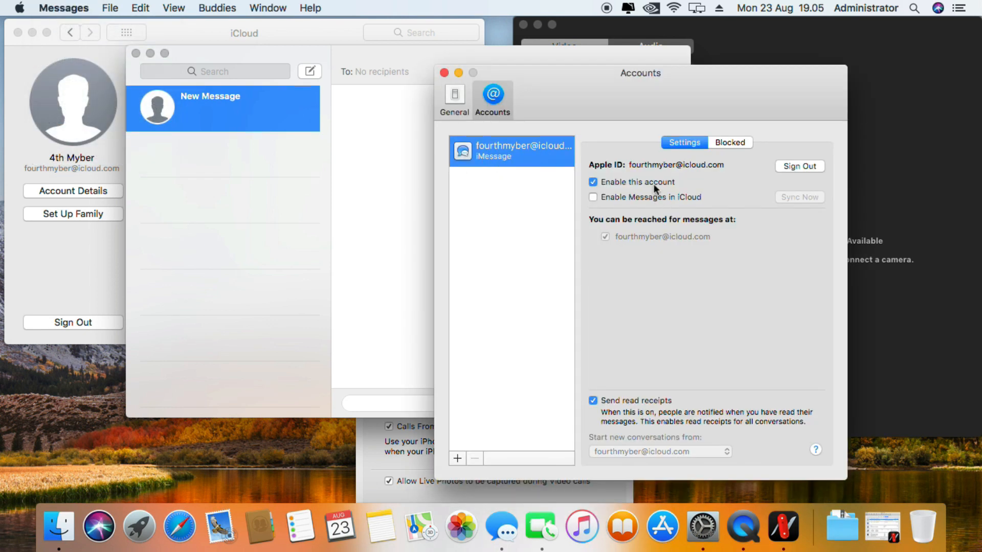
left_click(61, 7)
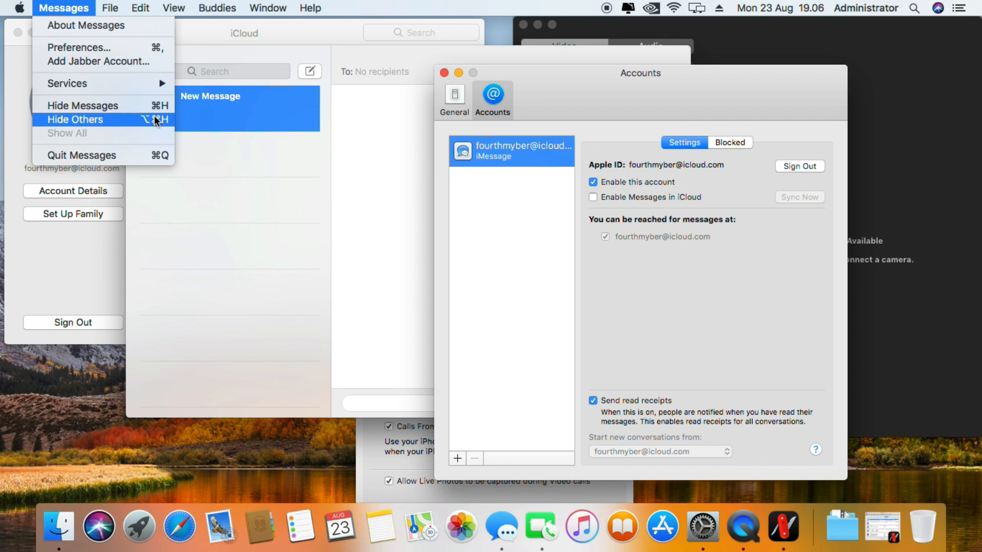
left_click(444, 73)
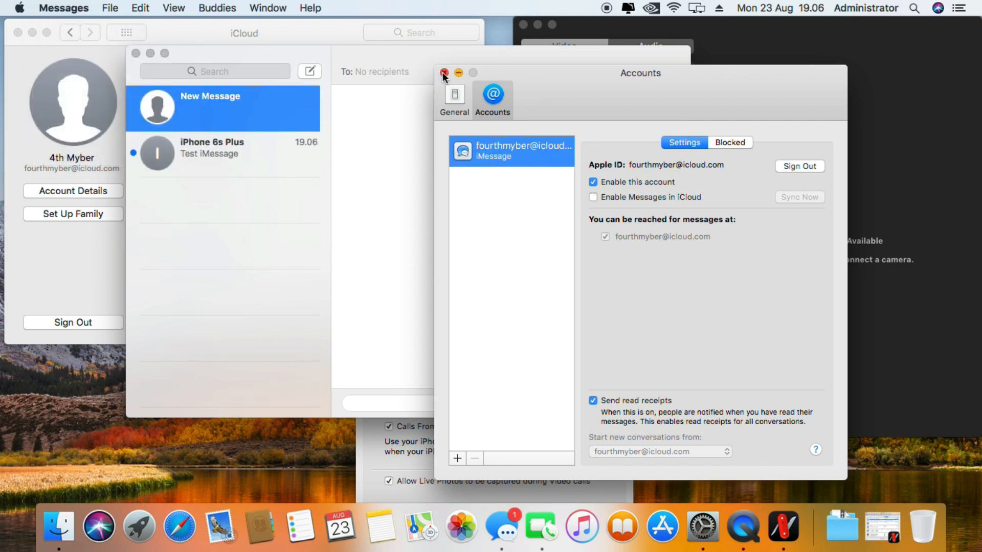
left_click(443, 73)
Step: Reply 'Test OK' in the iPhone 6s Plus conversation, then close the chat window
left_click(237, 156)
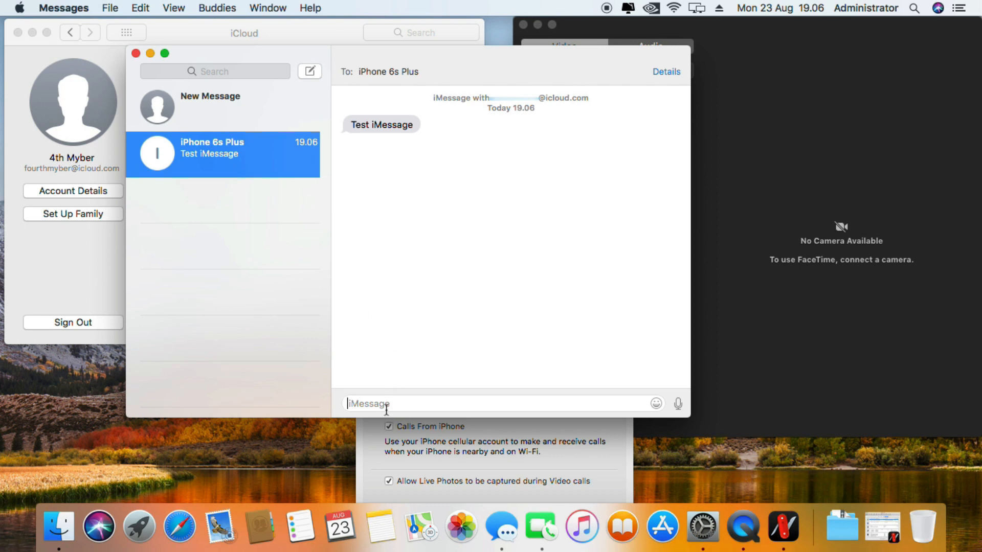
type("Test OK")
key("Return")
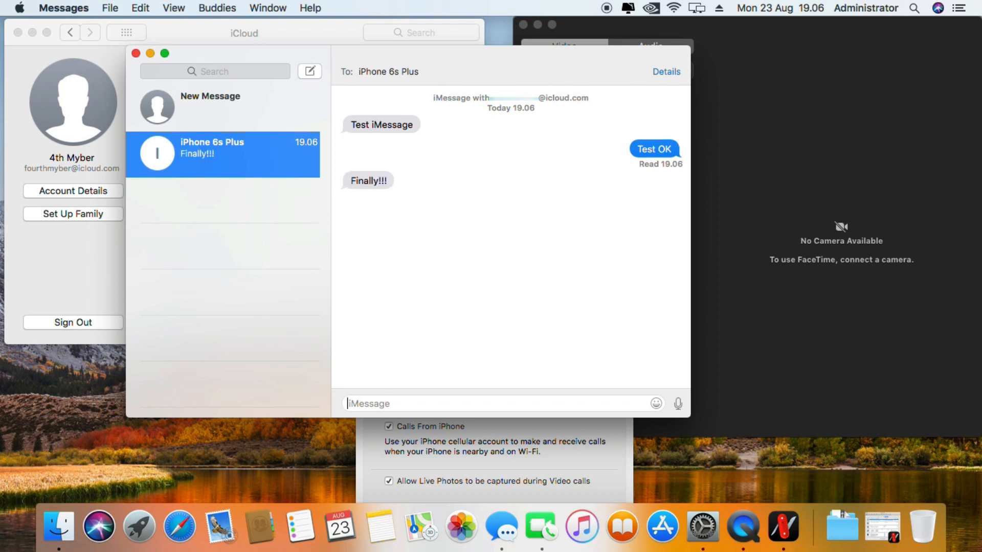
left_click(136, 53)
Step: Close FaceTime preferences, quit Hackintool, System Preferences and FaceTime, and relaunch Hackintool from Launchpad
left_click(485, 292)
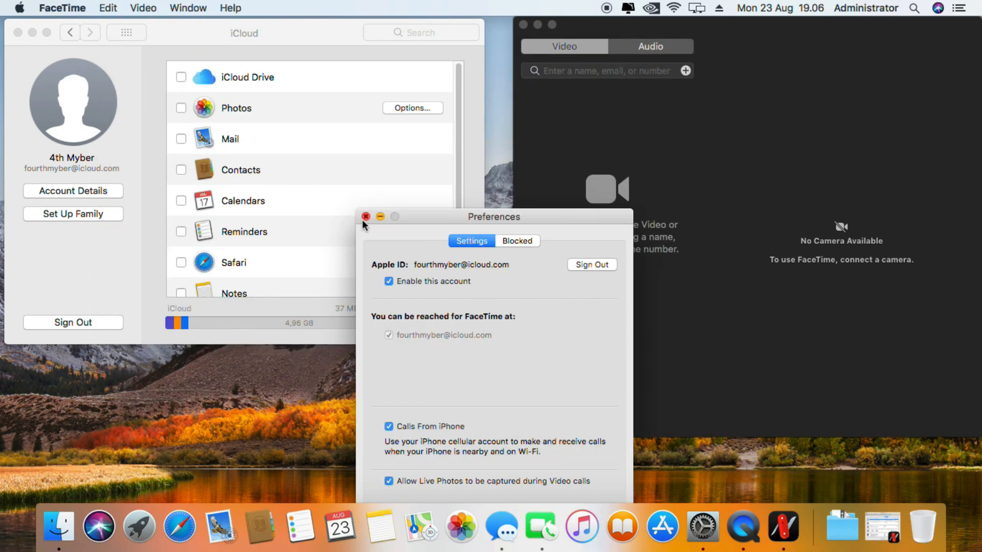
left_click(366, 216)
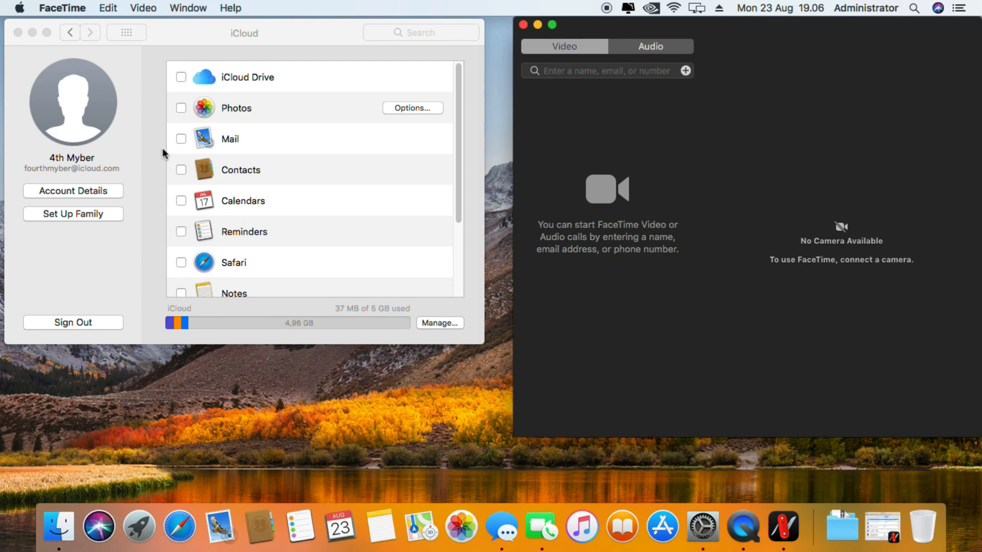
left_click(783, 527)
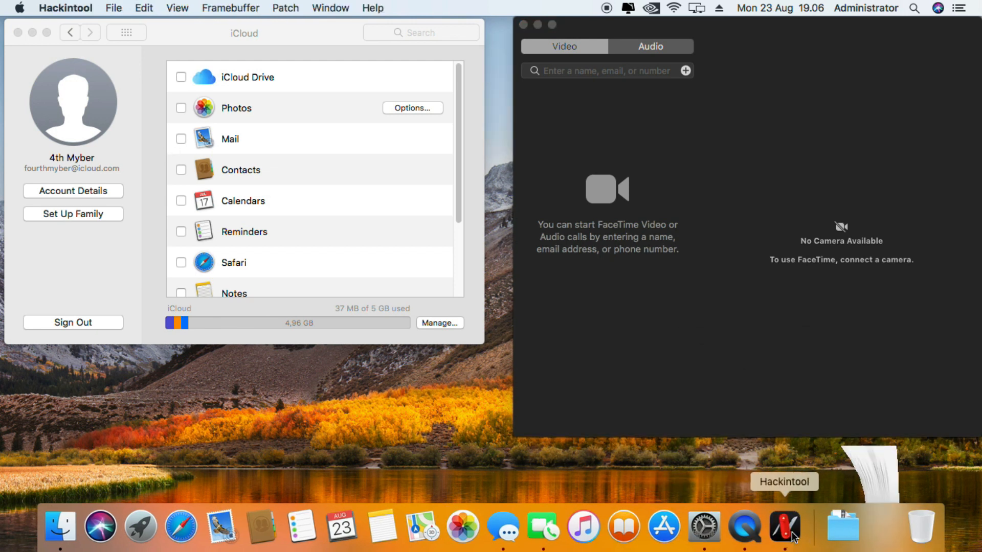
left_click(67, 8)
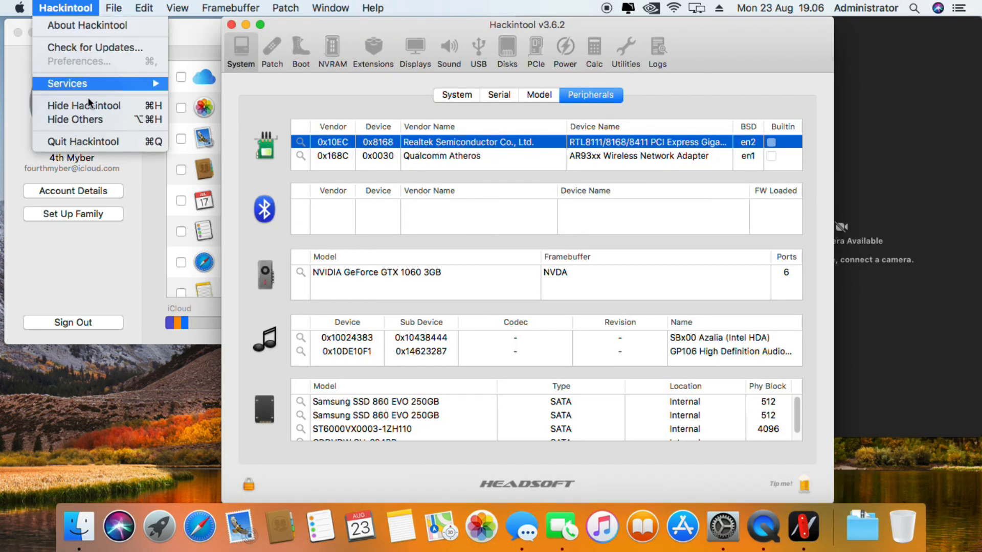
left_click(100, 143)
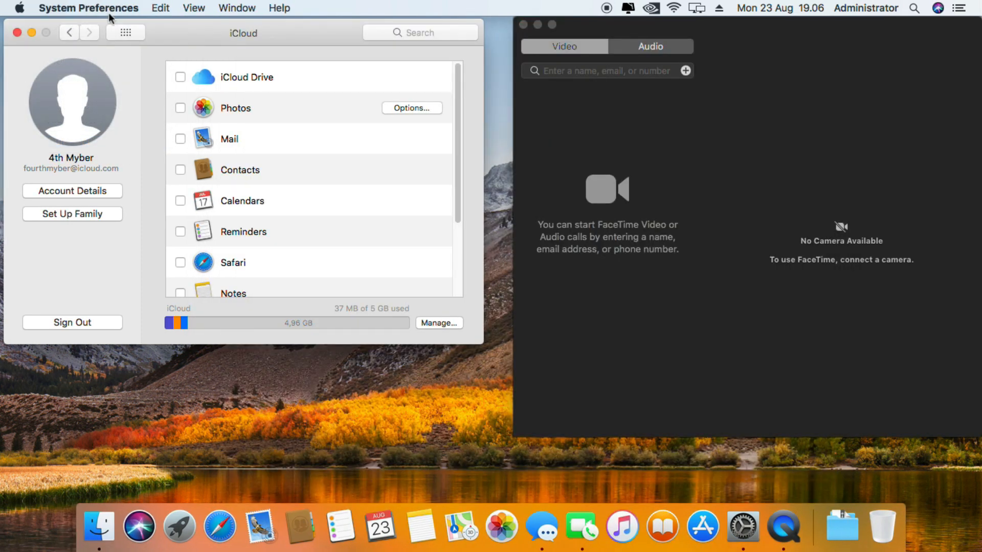
left_click(105, 8)
left_click(141, 123)
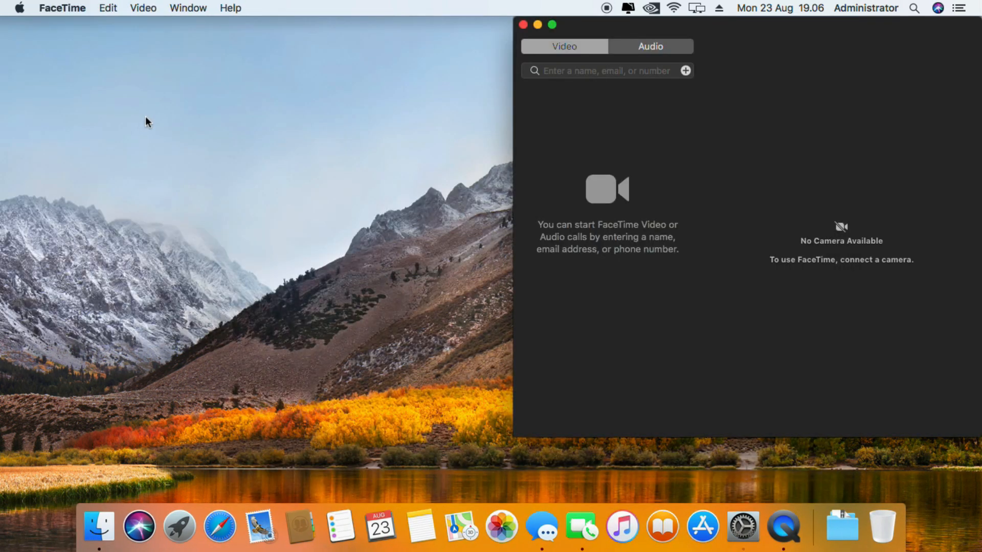
left_click(50, 6)
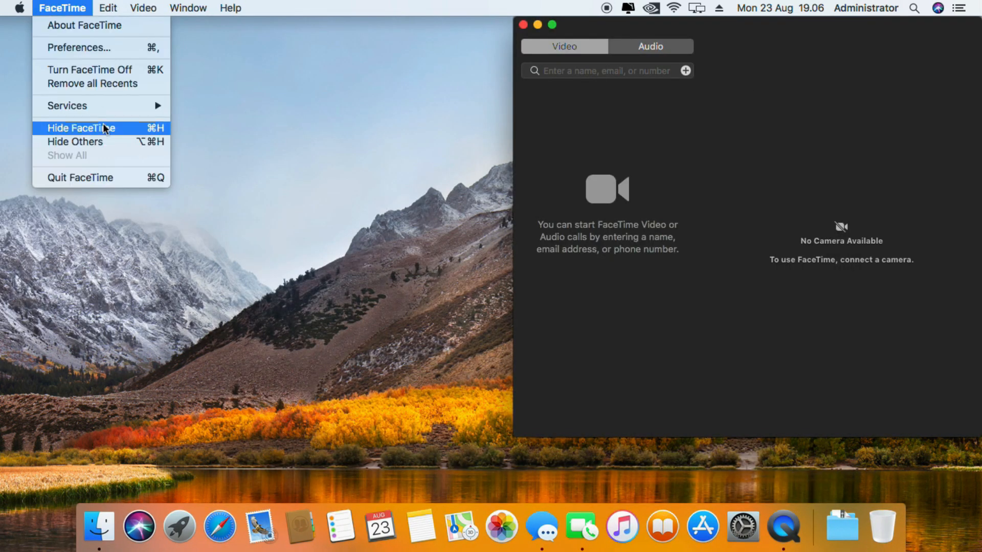
left_click(128, 175)
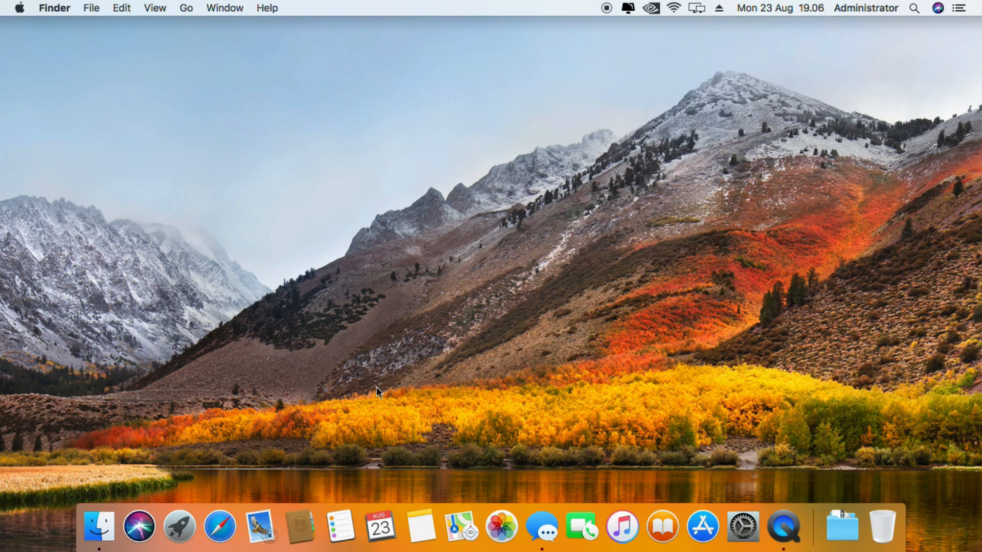
left_click(180, 530)
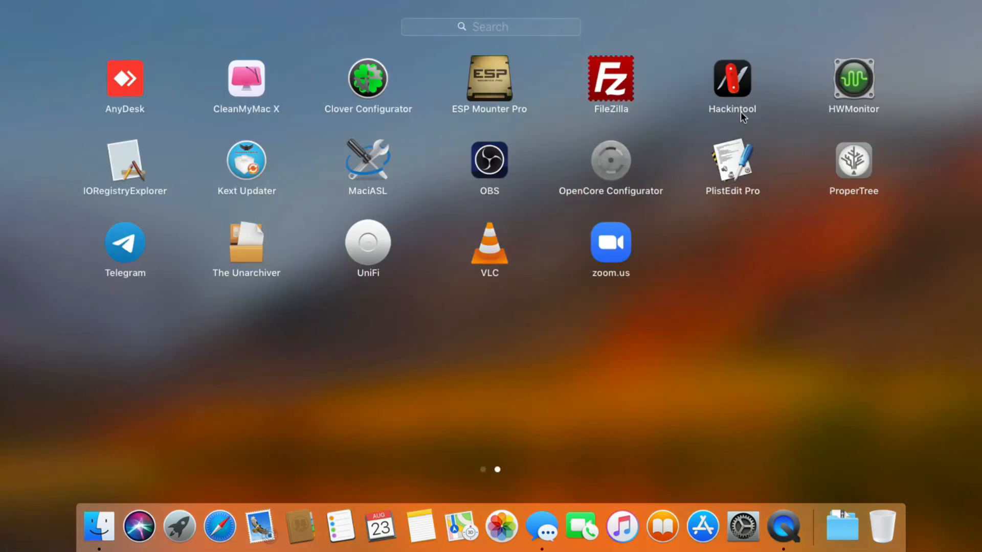
left_click(733, 86)
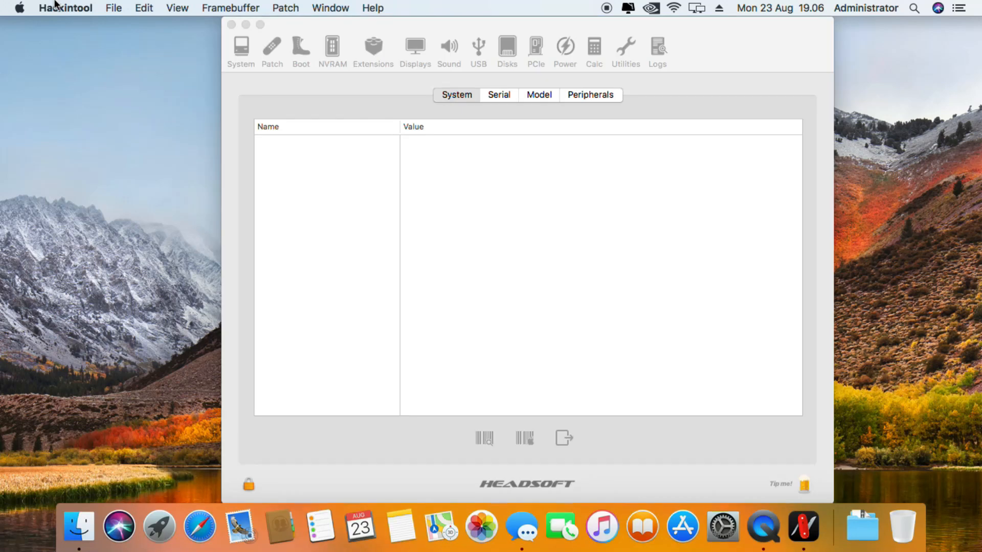
Step: Check Hackintool's Boot page showing OpenCore 0.7.2 as the current booted version
left_click(58, 6)
left_click(311, 54)
left_click(305, 55)
left_click_drag(425, 27, 203, 28)
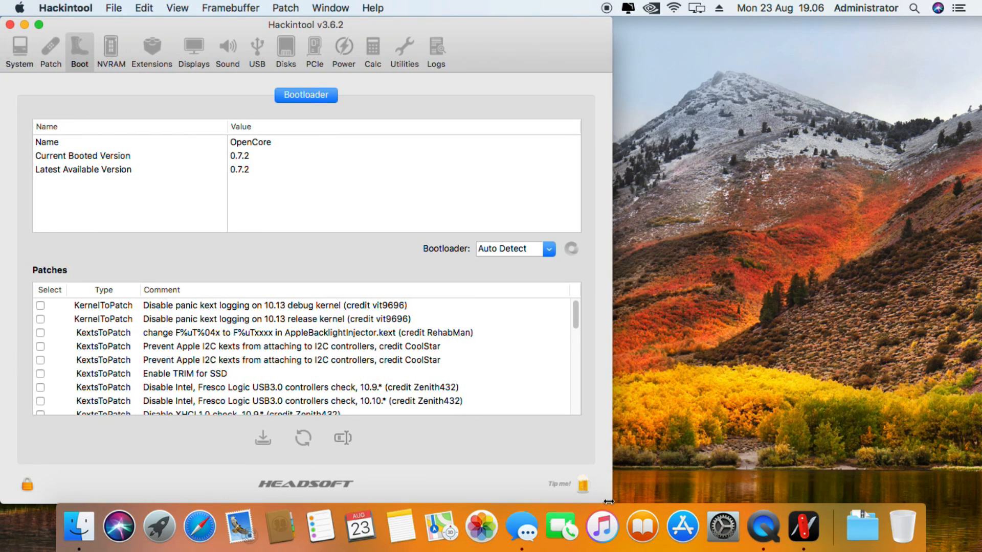
left_click(242, 168)
left_click(245, 156)
Step: Mount EFI partition disk0s1 with ESP Mounter and open its EFI/OC folder
left_click(159, 526)
left_click(533, 137)
left_click(653, 8)
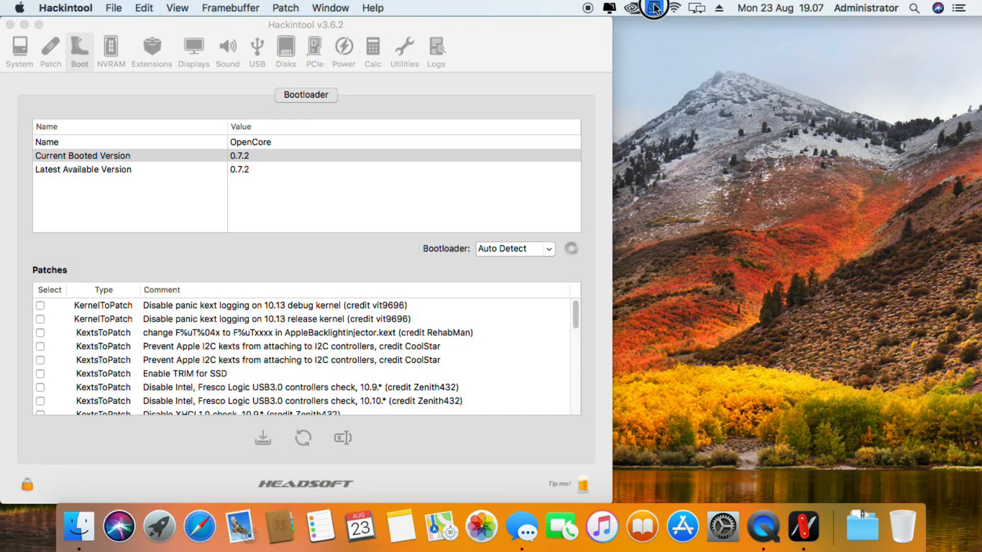
left_click(866, 71)
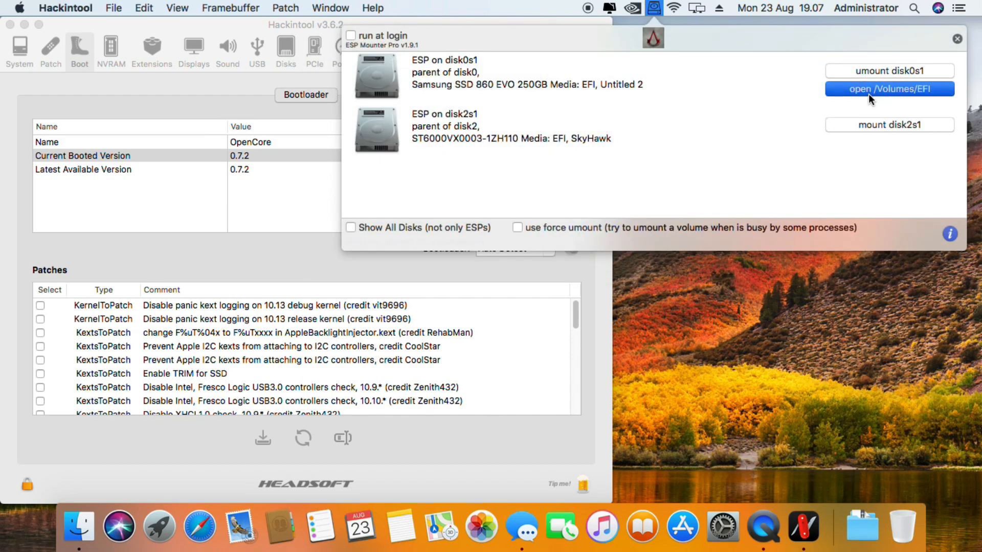
left_click(868, 94)
double_click(376, 127)
double_click(348, 139)
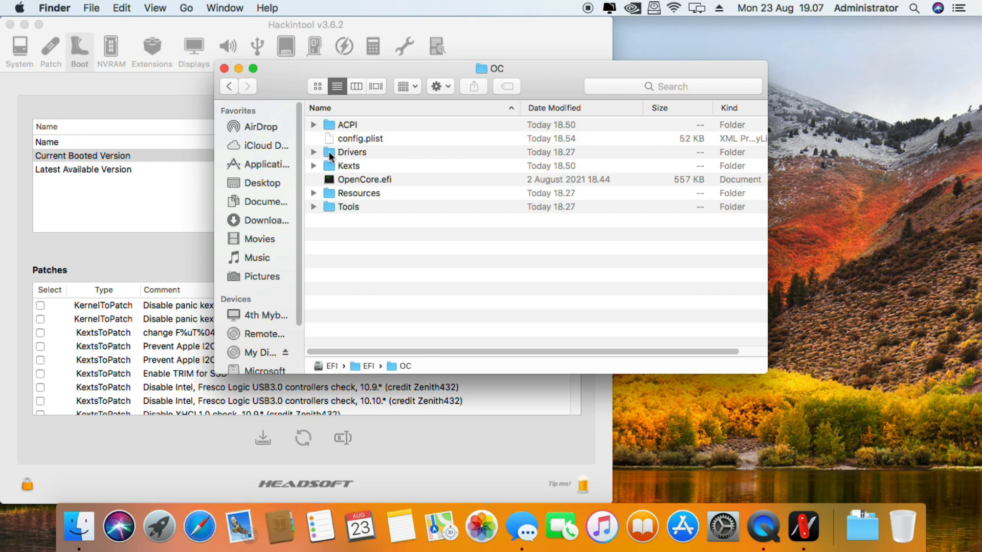
Step: Expand ACPI and Kexts to locate ssdt-rmne.aml and NullEthernet.kext
left_click(314, 125)
left_click(388, 195)
left_click(314, 234)
left_click(390, 288)
left_click(404, 195)
left_click(723, 527)
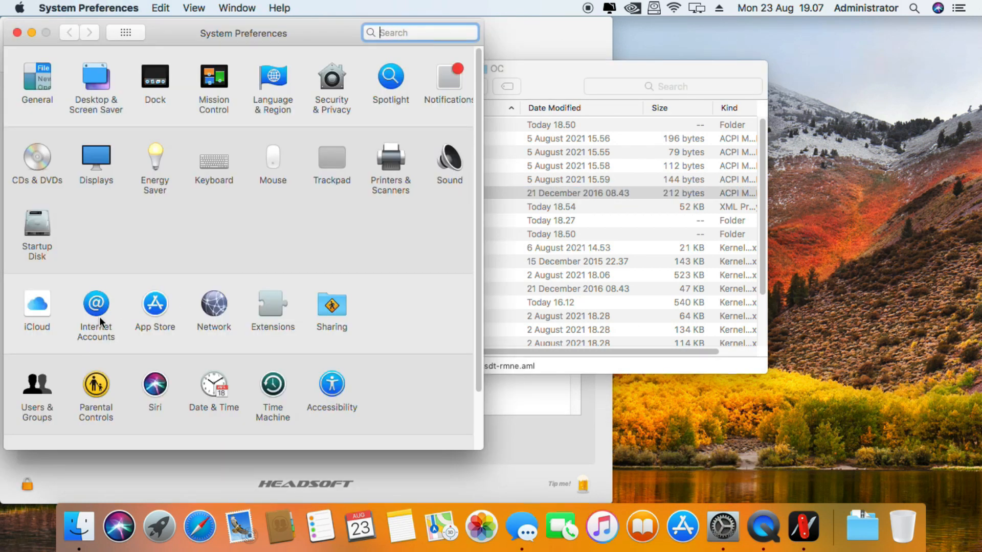
Step: Open Network settings and select the Qualcomm Atheros wireless adapter in Hackintool's peripherals
left_click(214, 304)
left_click_drag(236, 41, 571, 95)
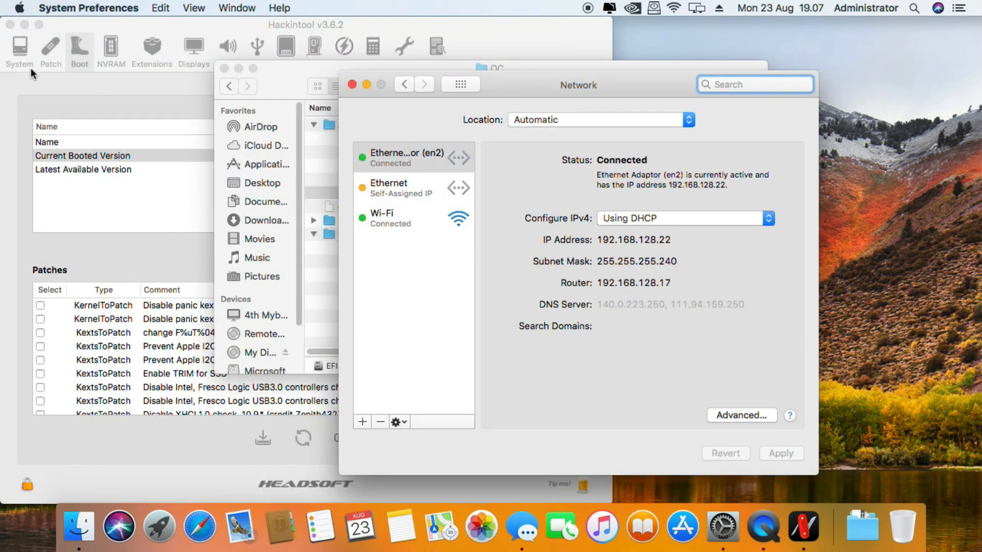
left_click(29, 67)
left_click(379, 94)
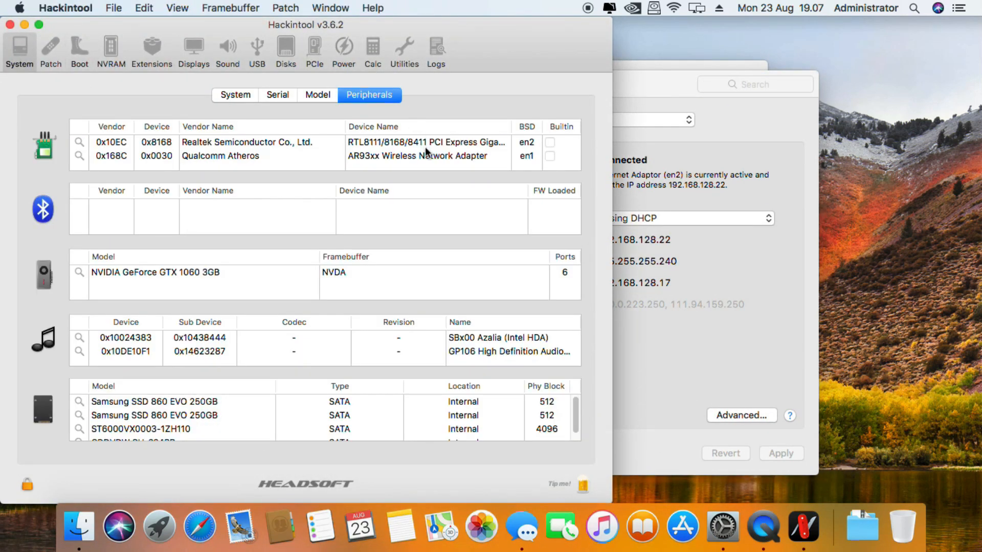
left_click(426, 151)
Step: Select the Wi-Fi MAC address under Advanced > Hardware for comparison
left_click(746, 274)
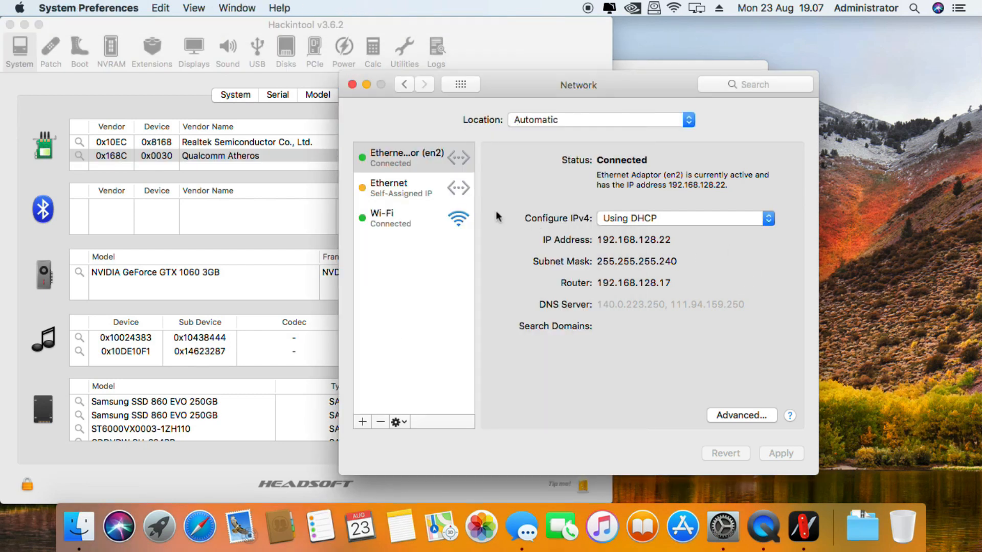
left_click(409, 225)
left_click(732, 416)
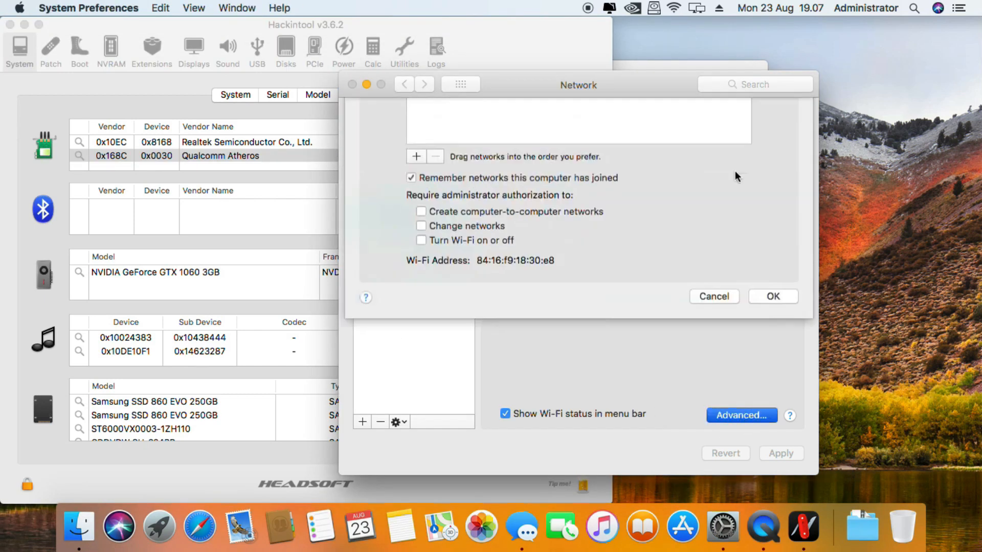
left_click(706, 143)
left_click_drag(549, 176, 669, 174)
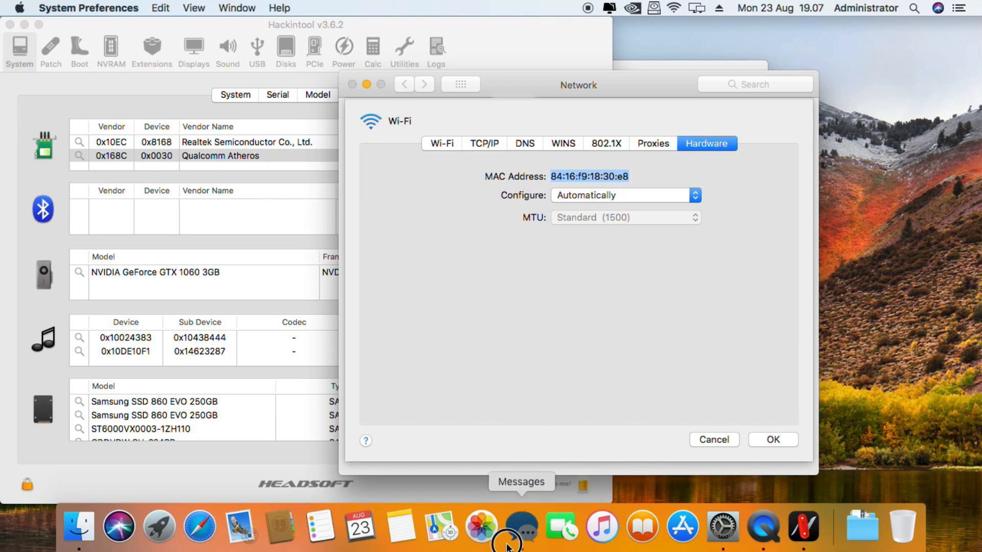
Step: Quit Messages and close the advanced Wi-Fi settings with OK
left_click(522, 528)
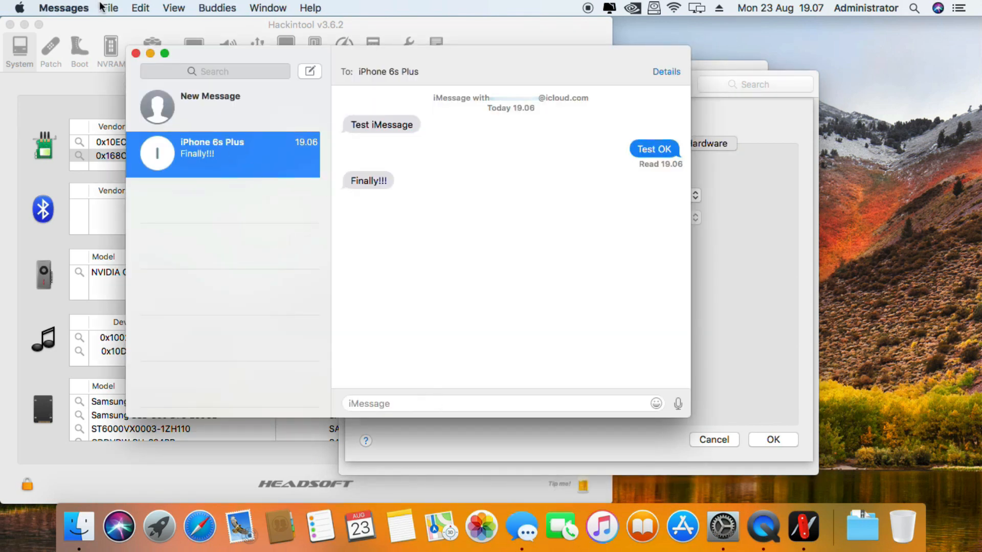
left_click(64, 7)
left_click(102, 156)
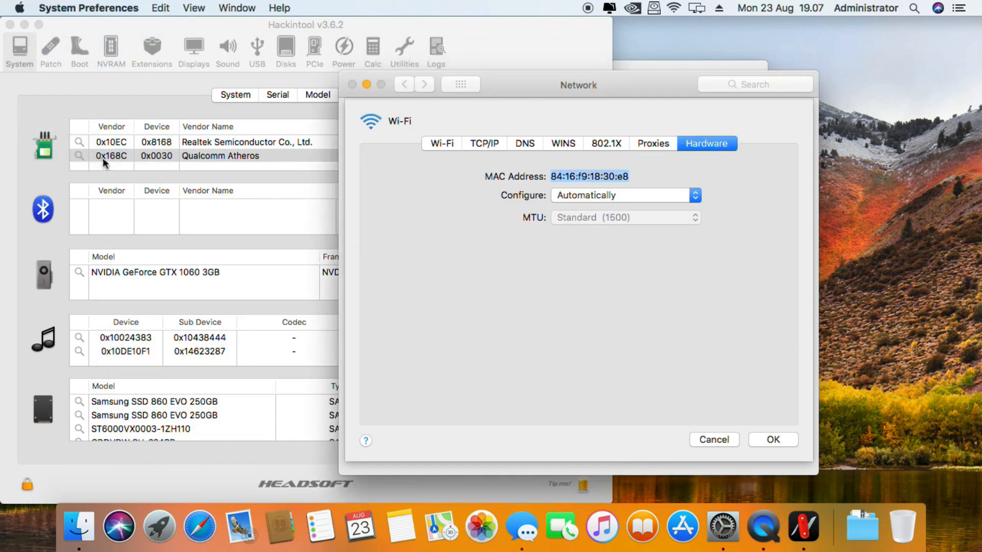
left_click(783, 440)
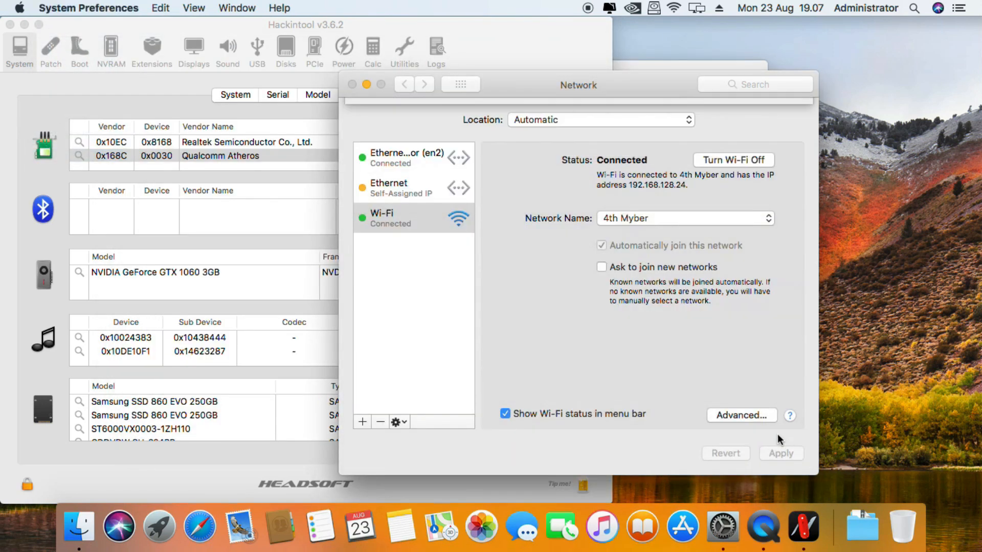
Step: Close the Network settings window, quit Hackintool, and close the OC folder window
left_click(356, 88)
left_click(78, 8)
left_click(113, 141)
left_click(65, 7)
left_click(114, 140)
left_click(224, 68)
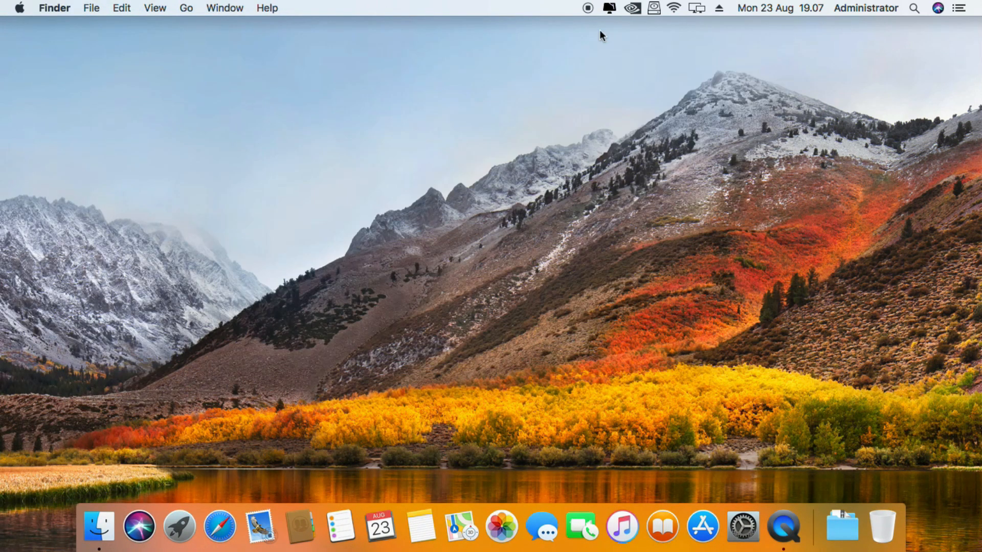
Step: Unmount the EFI partition disk0s1 with ESP Mounter
left_click(653, 7)
left_click(849, 72)
left_click(718, 407)
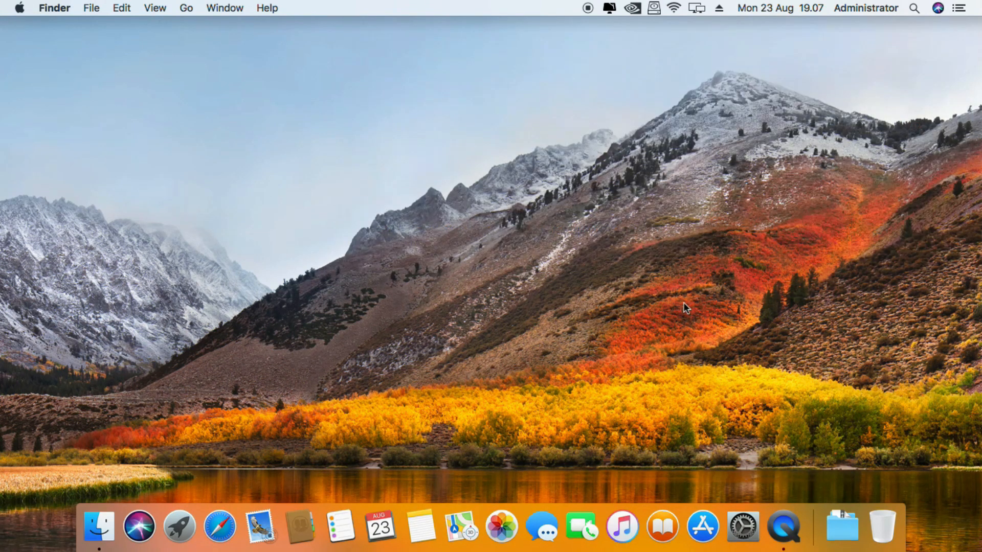